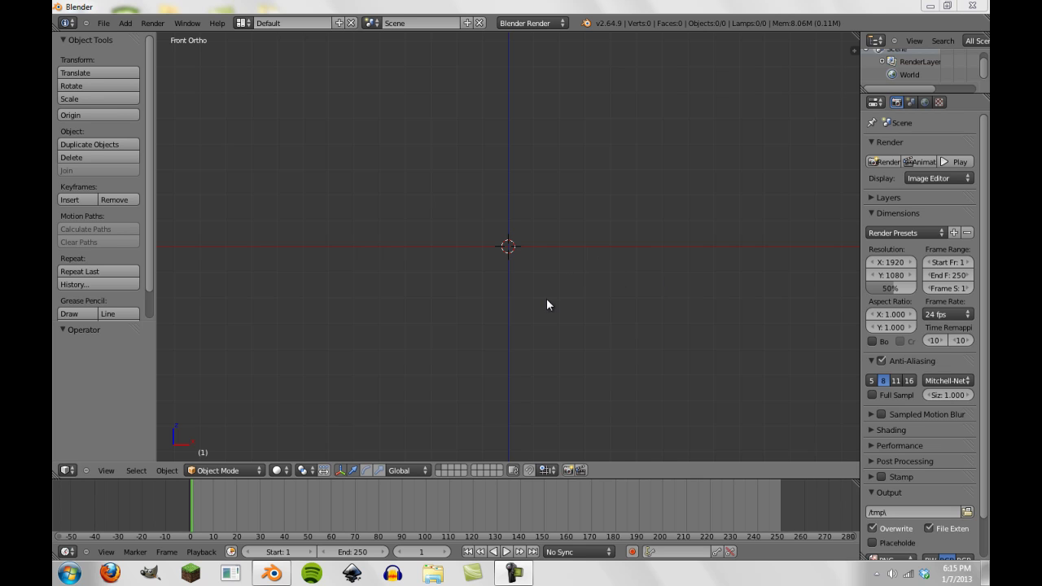
# Orbit the empty scene from Front Ortho to an angled User Ortho view.
pyautogui.moveTo(585, 261); pyautogui.dragTo(532, 289, button='middle')
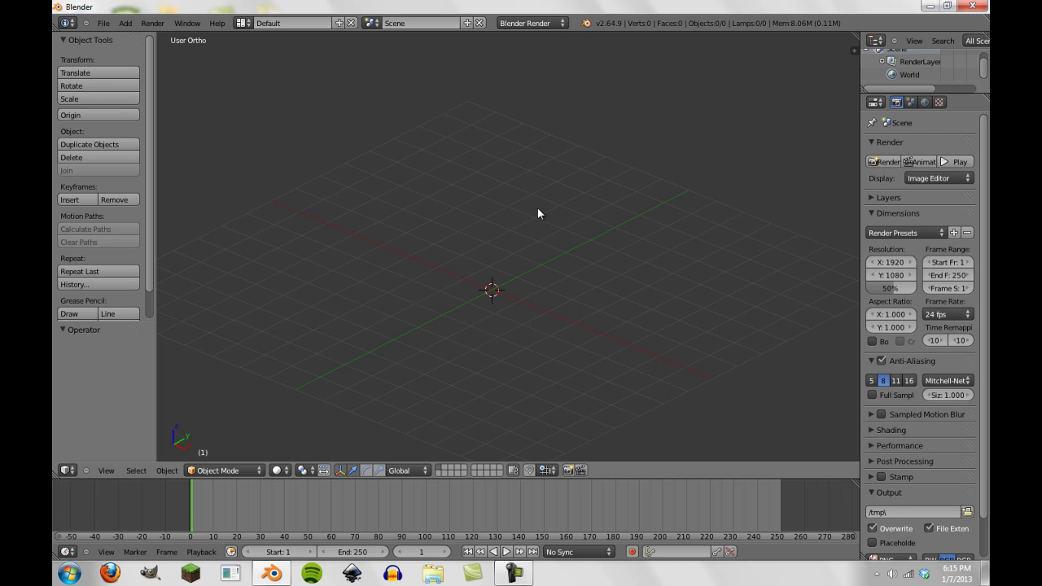
# Add a plane and scale it up by 4.
pyautogui.hotkey('shift', 'a')
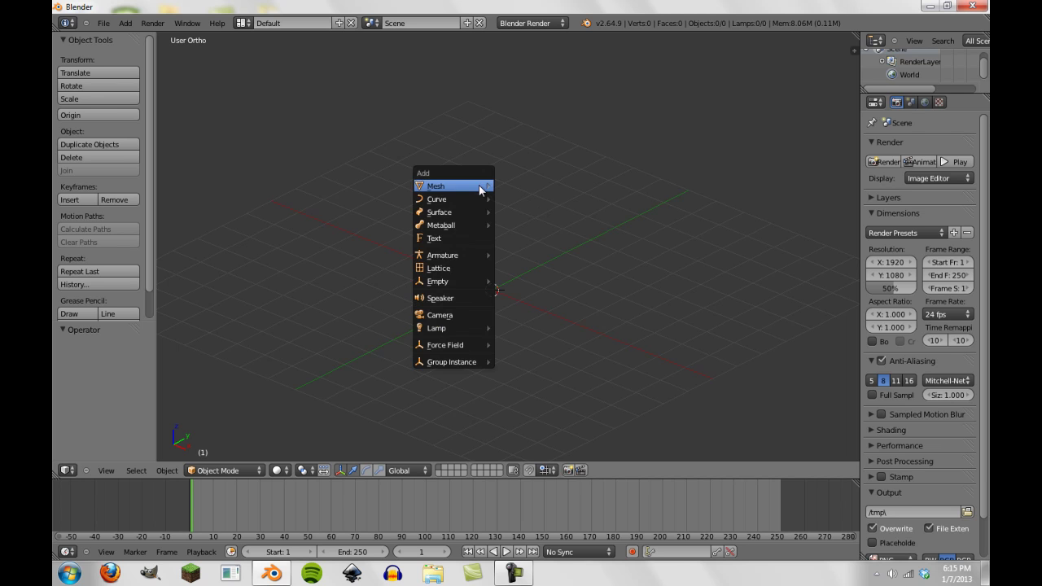
pyautogui.moveTo(481, 186)
pyautogui.click(534, 189)
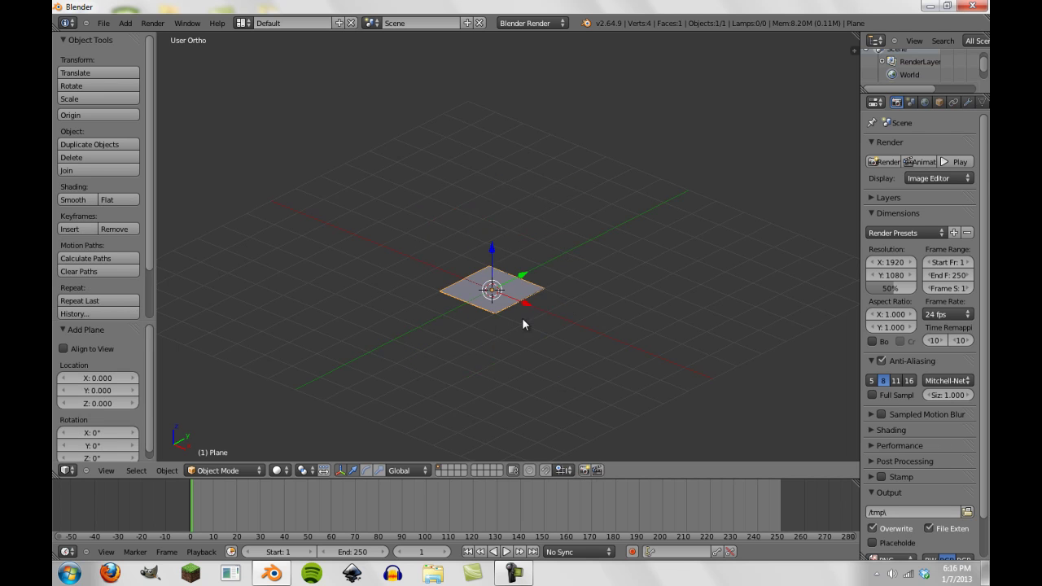
pyautogui.press('s')
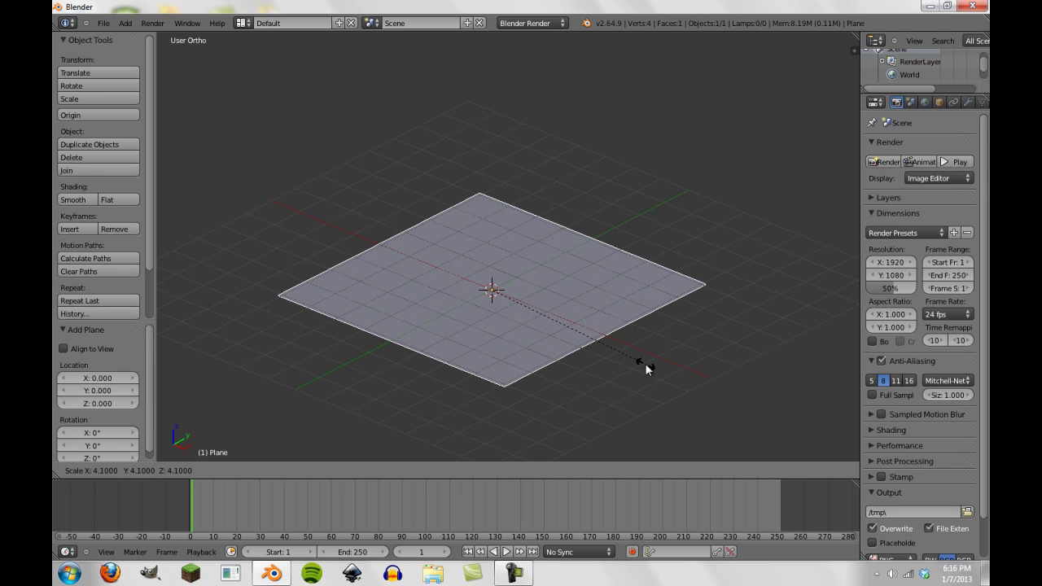
pyautogui.click(642, 361)
pyautogui.moveTo(544, 306); pyautogui.dragTo(543, 266, button='middle')
# Add a cube and raise it 1 unit on Z onto the plane.
pyautogui.hotkey('shift', 'a')
pyautogui.moveTo(488, 253)
pyautogui.click(538, 266)
pyautogui.press('g')
pyautogui.press('z')
pyautogui.press('1')
pyautogui.press('Return')
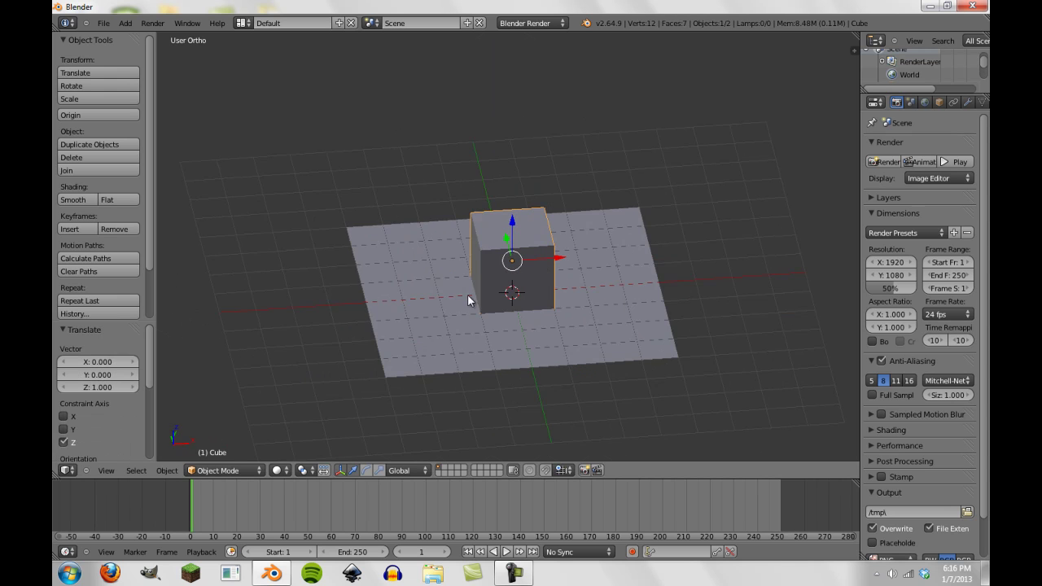
pyautogui.moveTo(468, 295); pyautogui.dragTo(568, 305, button='middle')
# Move the cube to X -3 and keyframe its location at frame 1.
pyautogui.press('i')
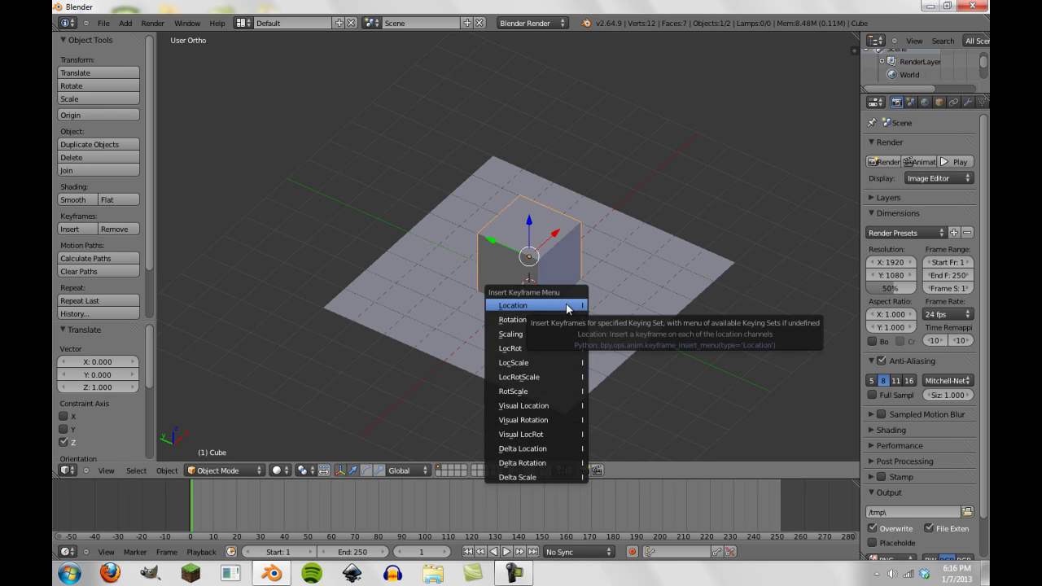
pyautogui.click(556, 305)
pyautogui.press('g')
pyautogui.press('x')
pyautogui.press('-')
pyautogui.press('3')
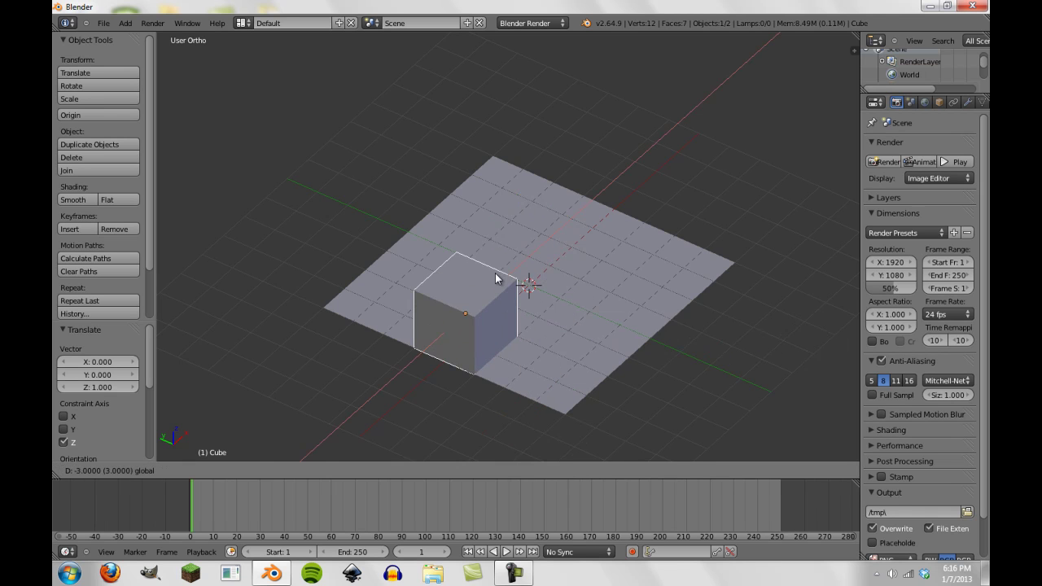
pyautogui.press('Return')
pyautogui.moveTo(530, 257); pyautogui.dragTo(411, 258, button='middle')
pyautogui.press('i')
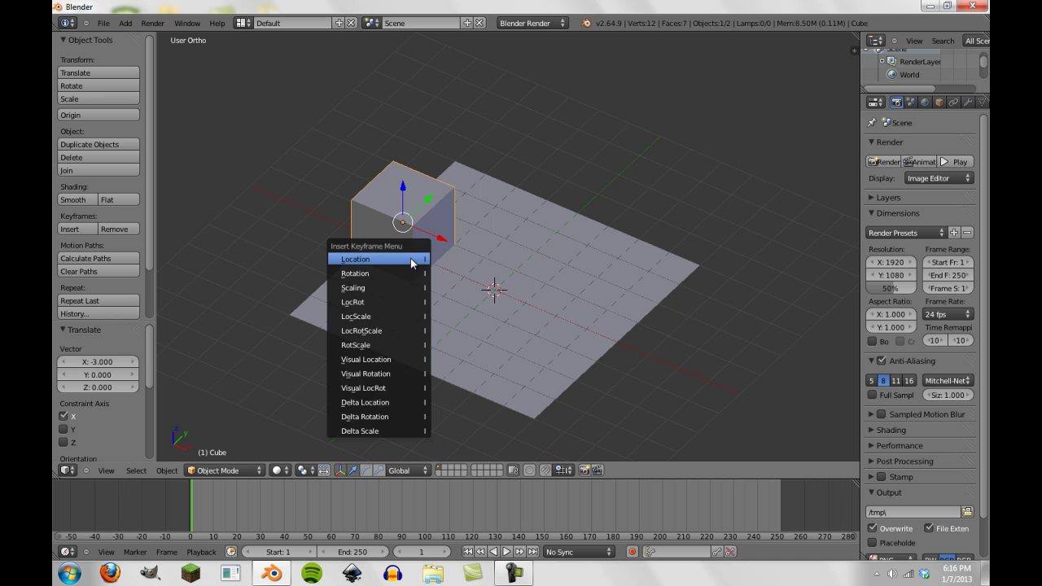
pyautogui.click(410, 259)
# At frame 250 slide the cube to X 6, keyframe its location, and play the animation.
pyautogui.moveTo(687, 498); pyautogui.dragTo(780, 503)
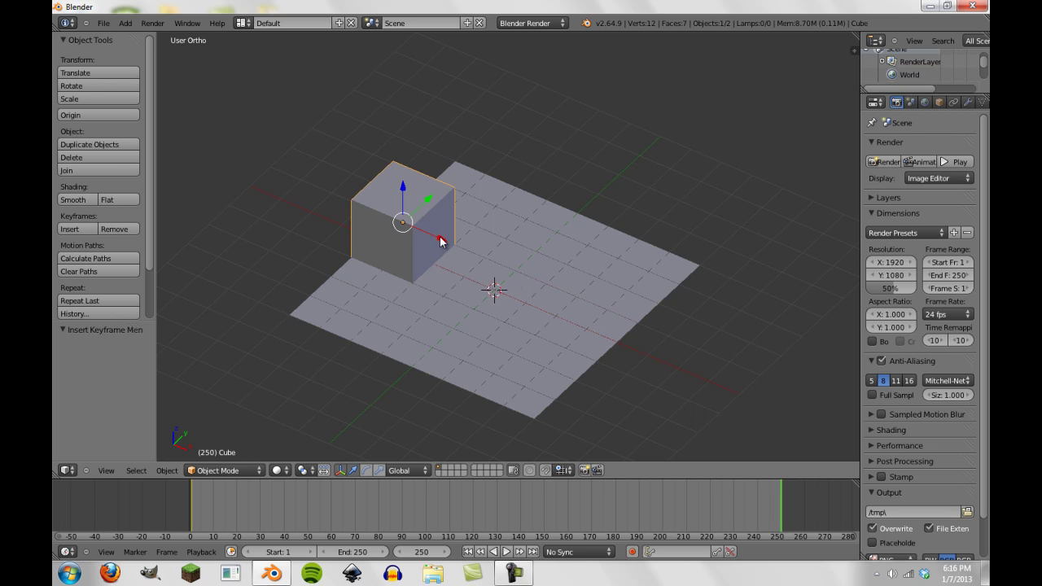
pyautogui.keyDown('ctrl'); pyautogui.moveTo(442, 237); pyautogui.dragTo(612, 315); pyautogui.keyUp('ctrl')
pyautogui.press('i')
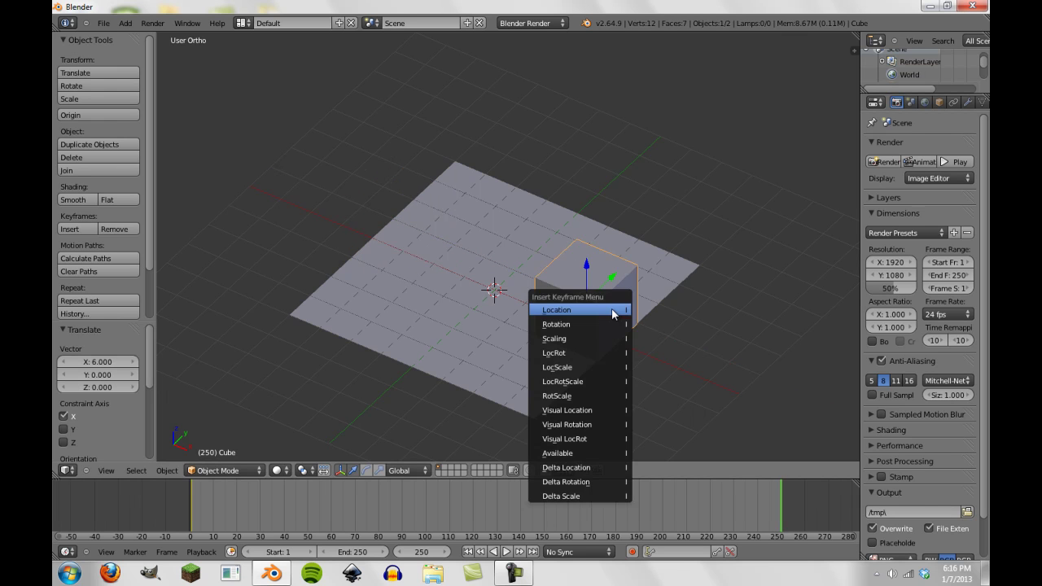
pyautogui.click(611, 313)
pyautogui.moveTo(652, 507); pyautogui.dragTo(119, 510)
pyautogui.hotkey('alt', 'a')
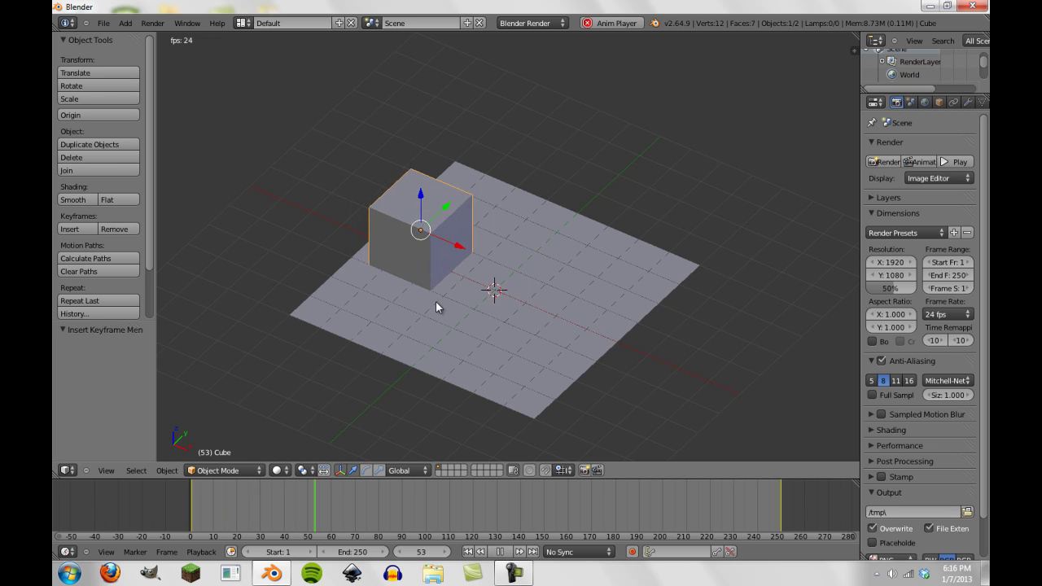
# Stop playback, switch to front orthographic view and add a camera.
pyautogui.press('Escape')
pyautogui.press('KP_1')
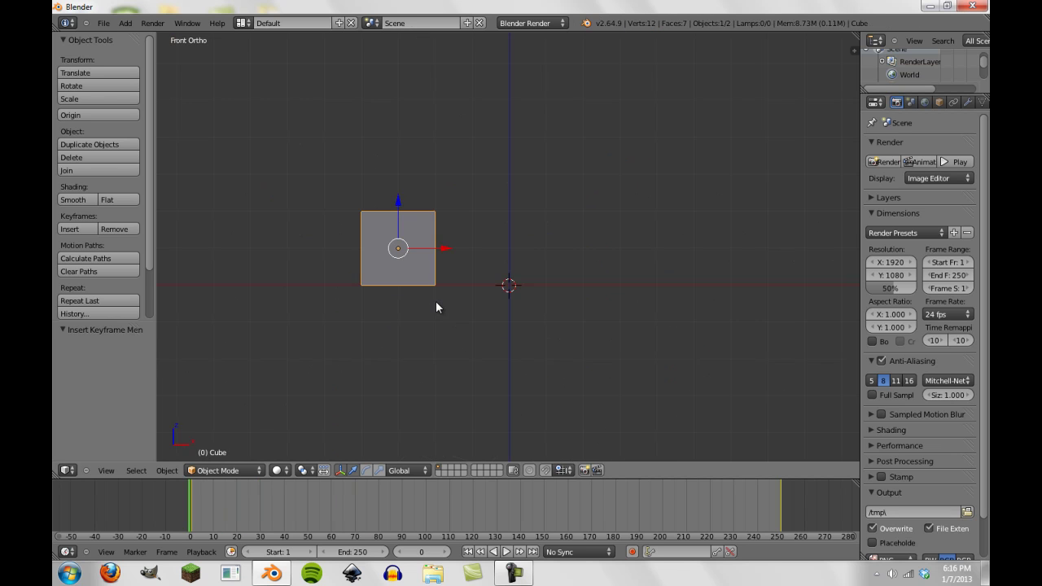
pyautogui.hotkey('shift', 'a')
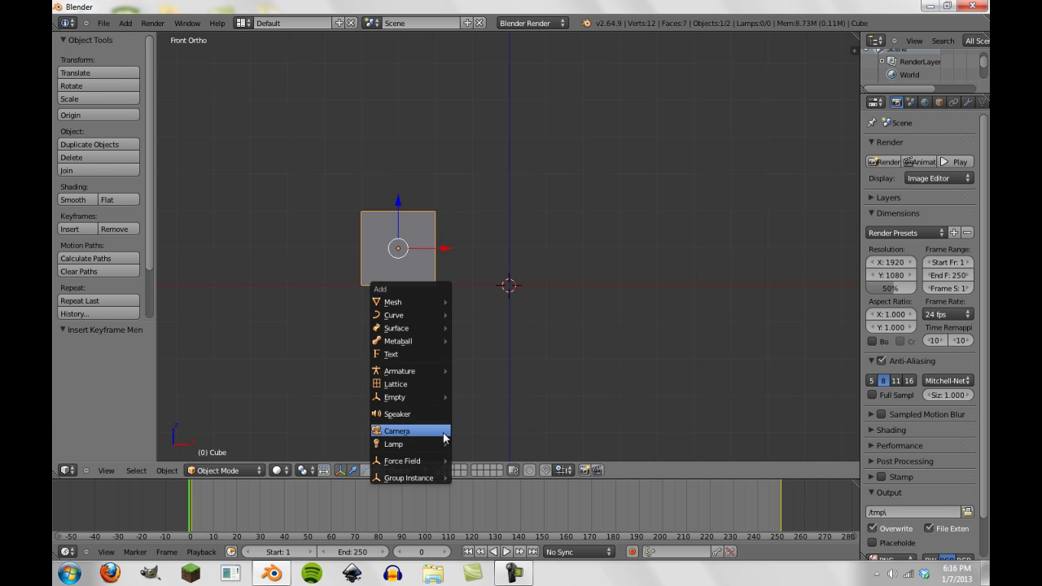
pyautogui.click(407, 432)
pyautogui.moveTo(440, 236); pyautogui.dragTo(464, 273, button='middle')
# Move the camera to Y -10 and X -7, then turn it -35° about Z.
pyautogui.press('g')
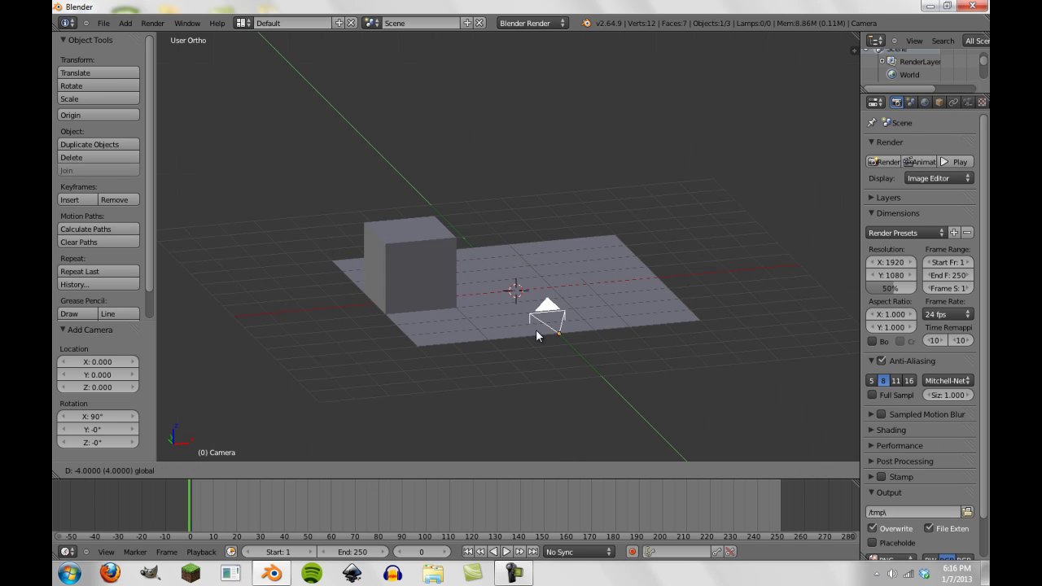
pyautogui.press('y')
pyautogui.click(601, 398)
pyautogui.press('g')
pyautogui.press('x')
pyautogui.click(443, 400)
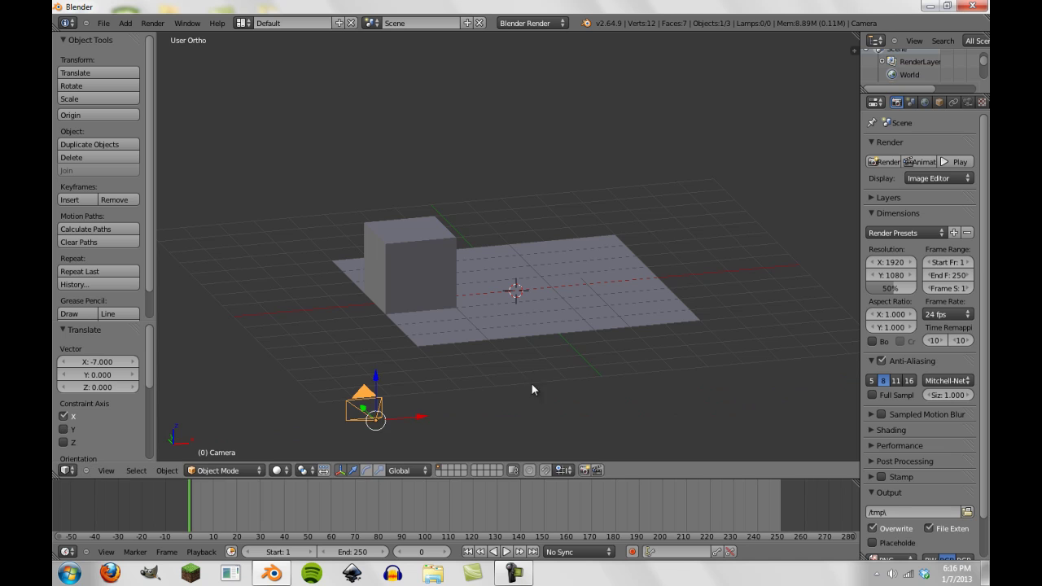
pyautogui.write('rz-35')
pyautogui.press('Return')
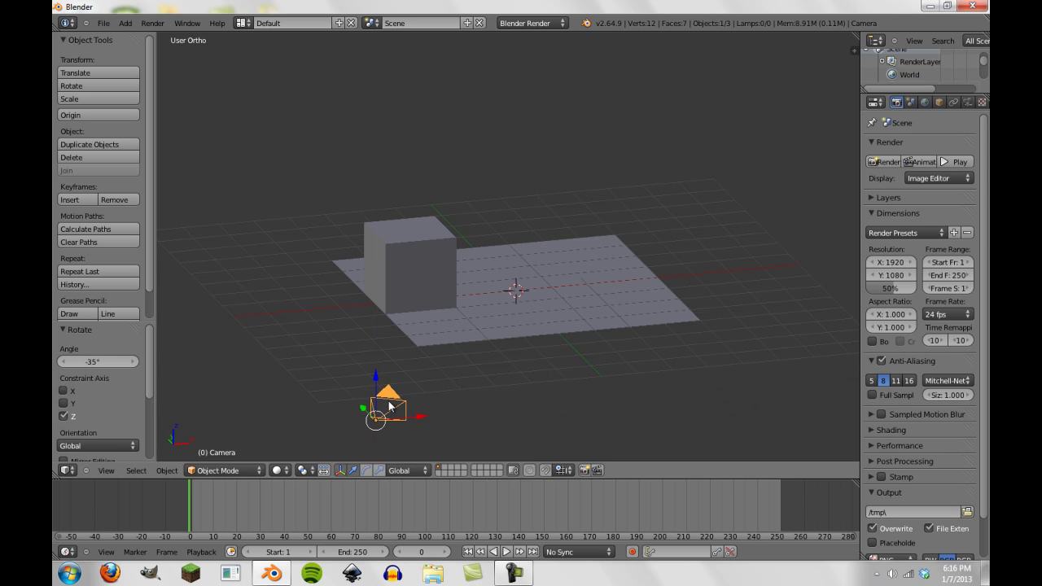
# Raise the camera 4 units, tilt it down 15° on local X, and look through it.
pyautogui.press('g')
pyautogui.press('z')
pyautogui.click(437, 262)
pyautogui.press('r')
pyautogui.press('x')
pyautogui.press('x')
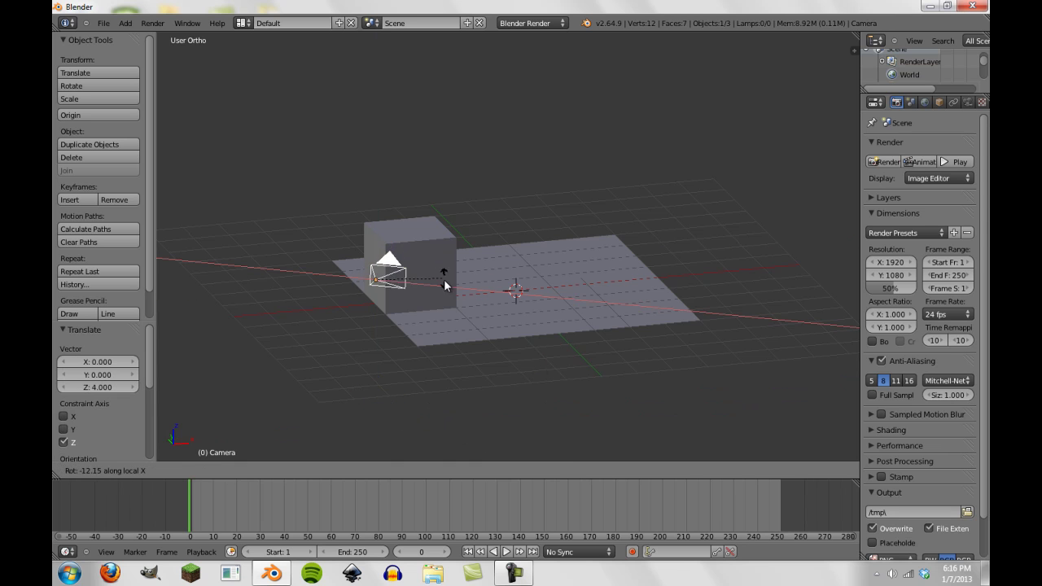
pyautogui.click(468, 277)
pyautogui.press('KP_0')
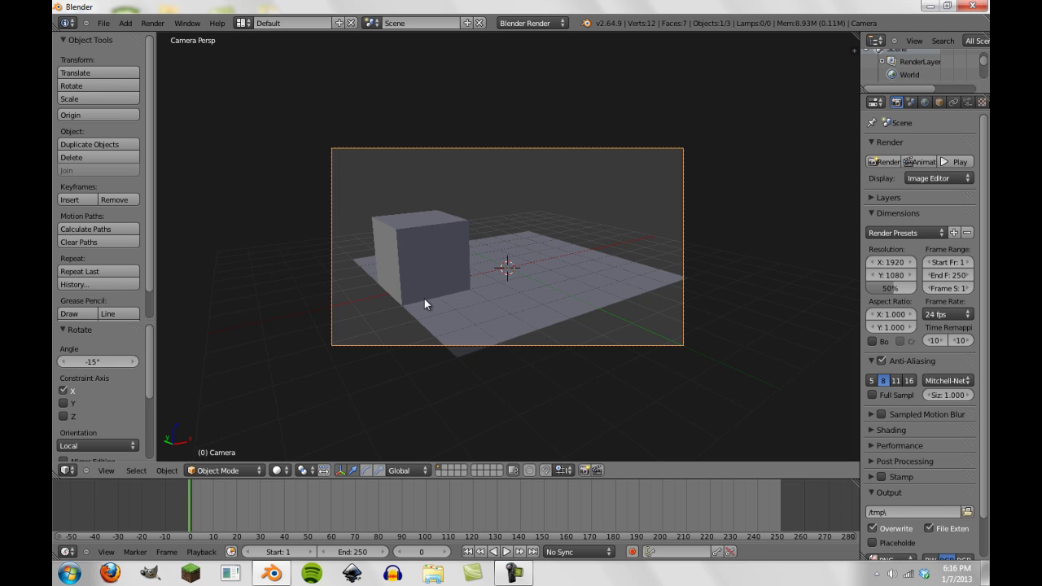
pyautogui.scroll(-2, 423, 302)
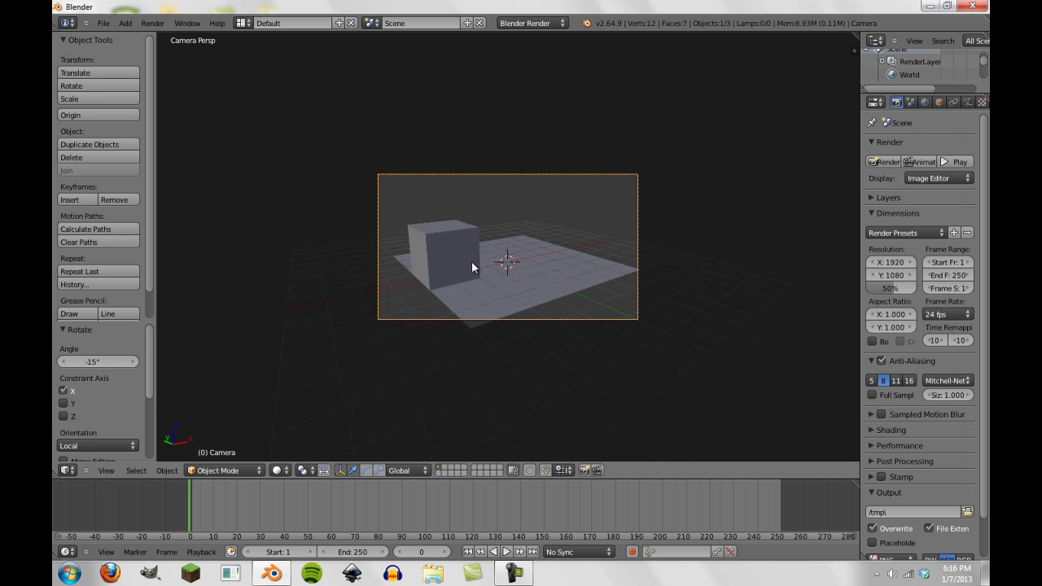
# Give the plane a new material with diffuse intensity 1.0 and specular intensity 0.
pyautogui.press('KP_0')
pyautogui.rightClick(510, 273)
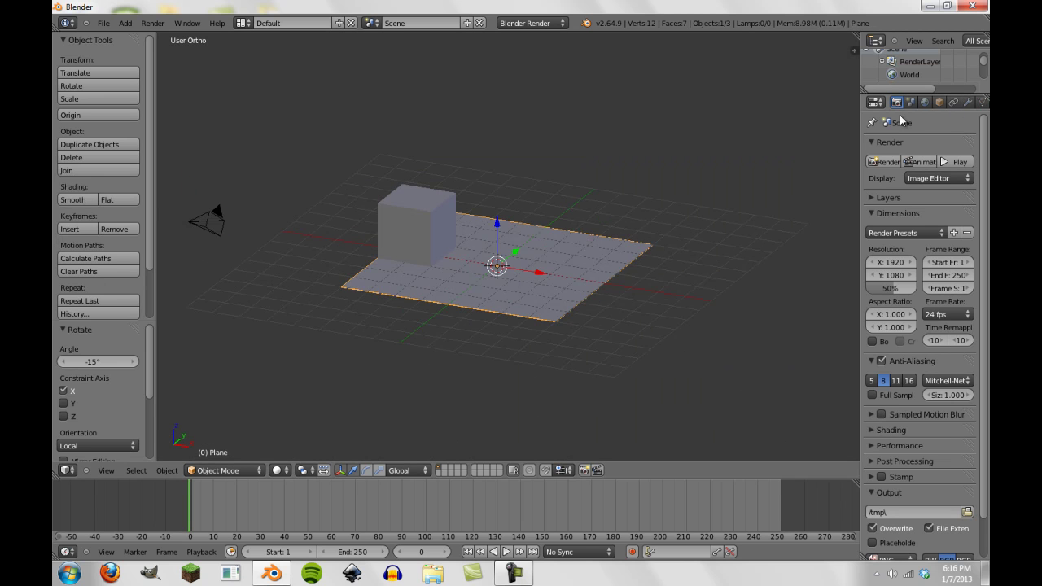
pyautogui.moveTo(862, 118); pyautogui.dragTo(679, 121)
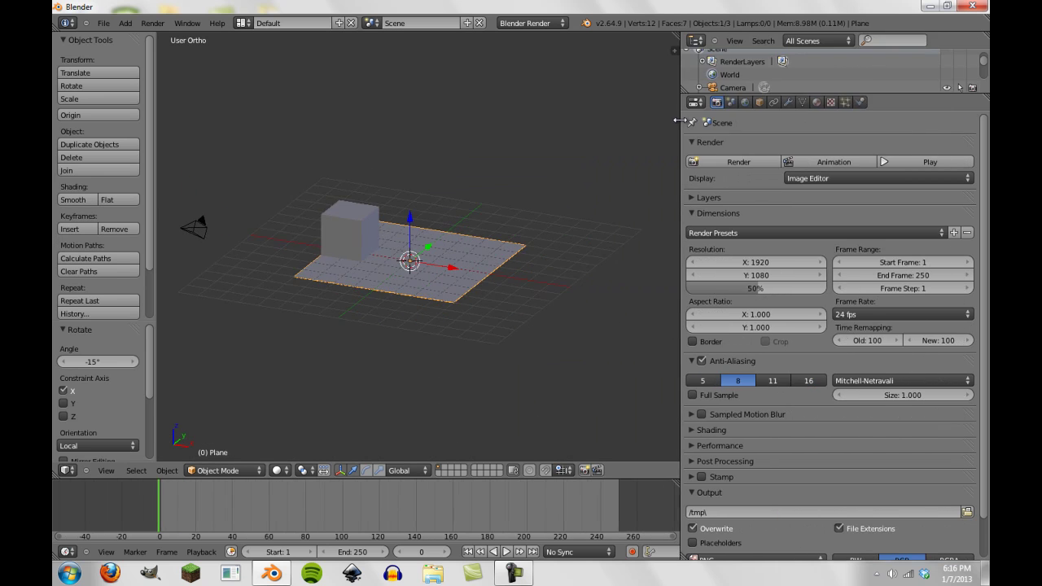
pyautogui.click(816, 102)
pyautogui.click(694, 188)
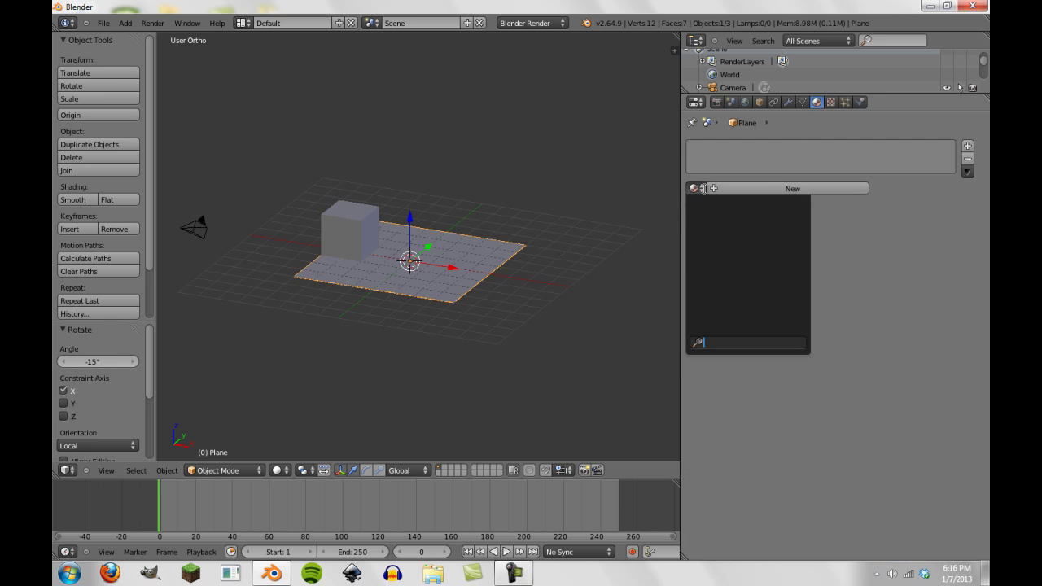
pyautogui.click(781, 188)
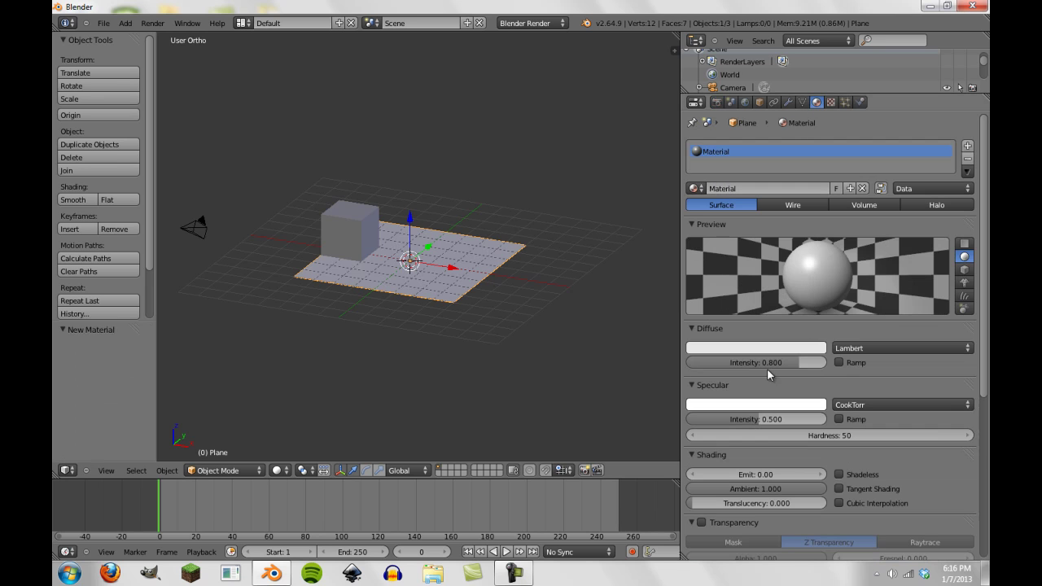
pyautogui.moveTo(767, 363); pyautogui.dragTo(905, 370)
pyautogui.moveTo(787, 420); pyautogui.dragTo(613, 428)
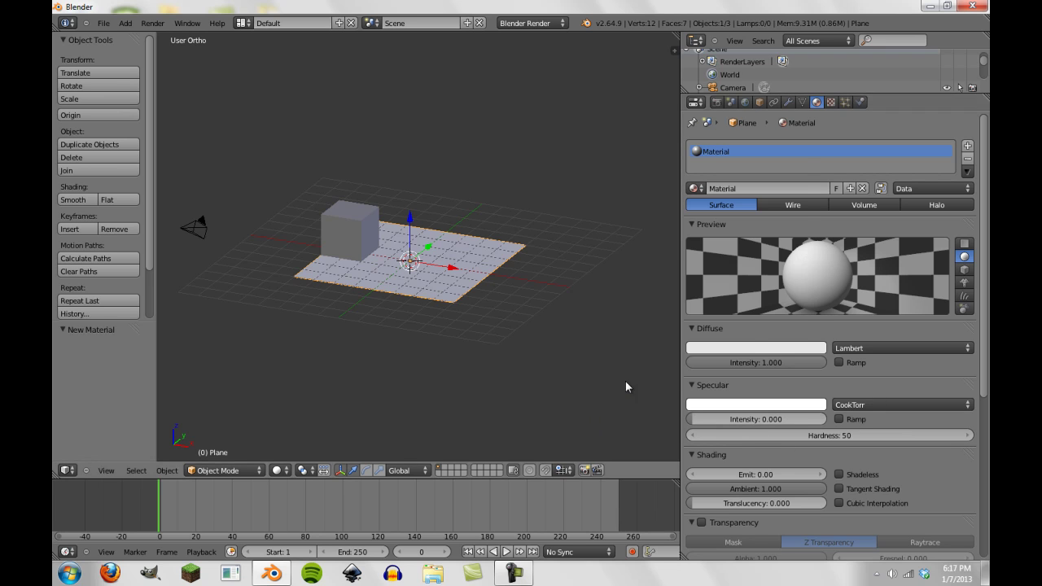
pyautogui.click(743, 347)
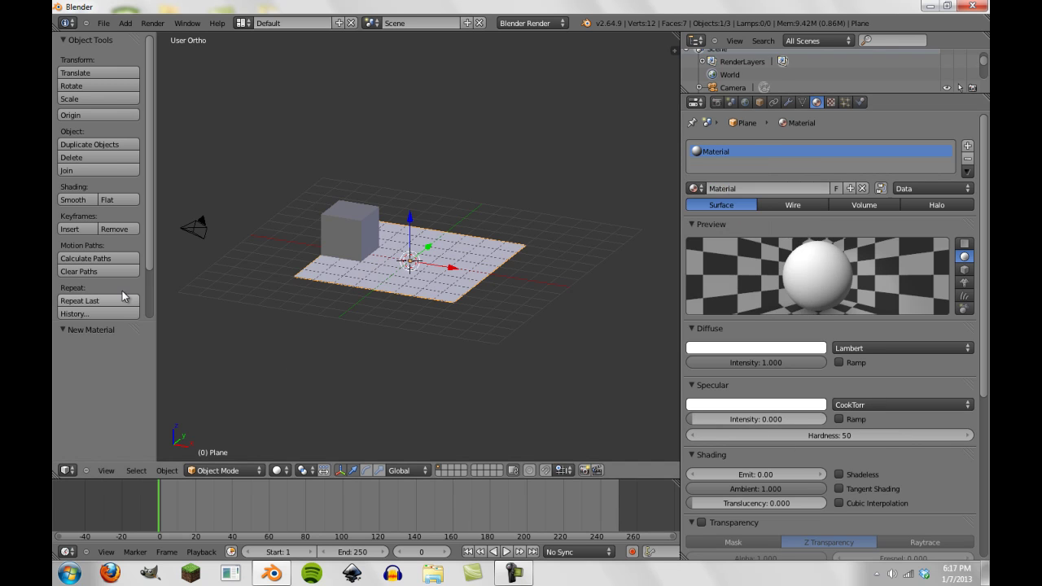
# Give the cube a new red material with diffuse intensity 1.0 and specular intensity 0.
pyautogui.rightClick(350, 232)
pyautogui.click(694, 188)
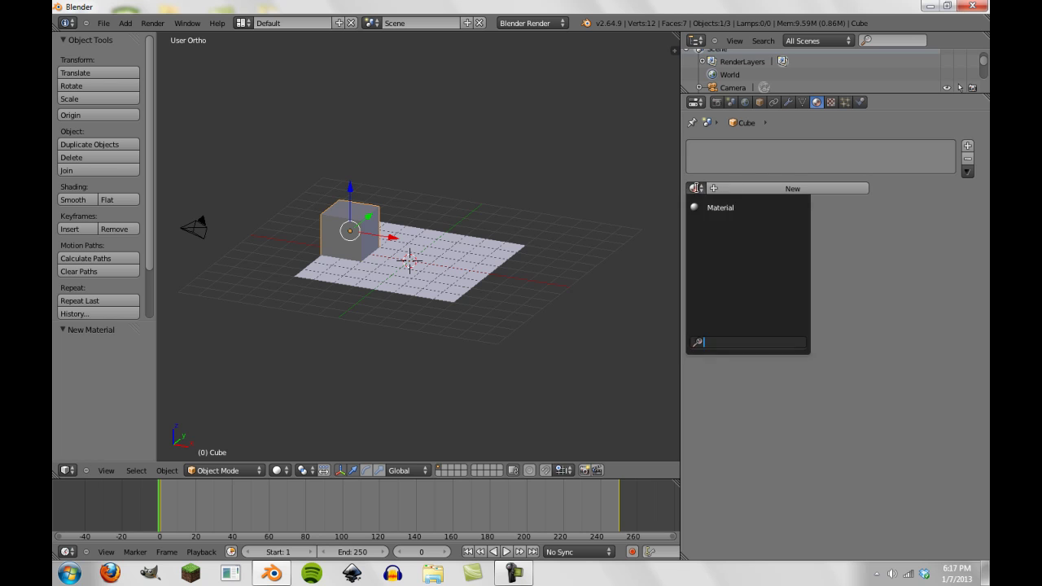
pyautogui.click(744, 186)
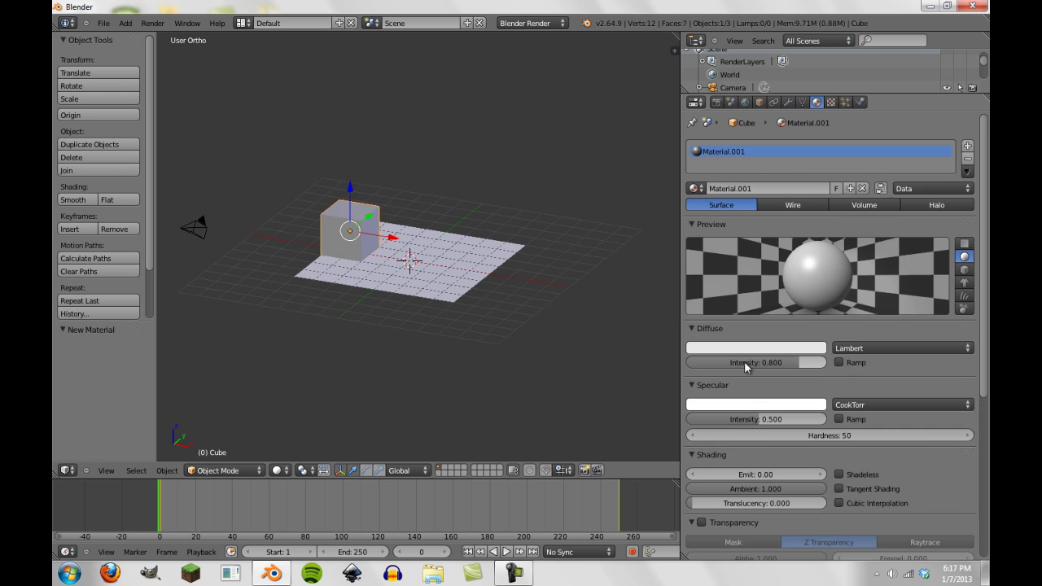
pyautogui.moveTo(744, 362); pyautogui.dragTo(775, 361)
pyautogui.moveTo(796, 421); pyautogui.dragTo(567, 401)
pyautogui.click(769, 349)
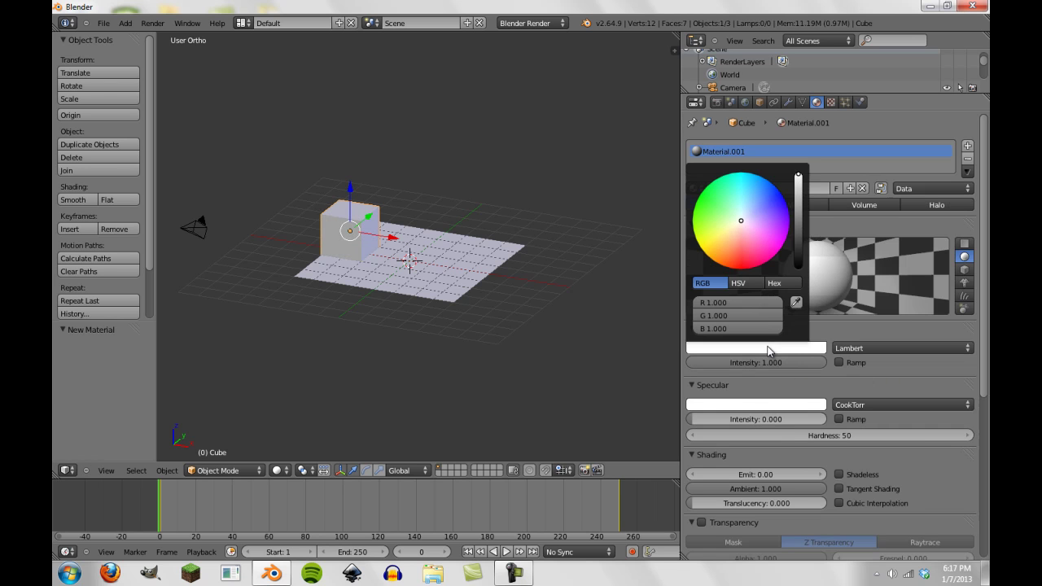
pyautogui.click(740, 268)
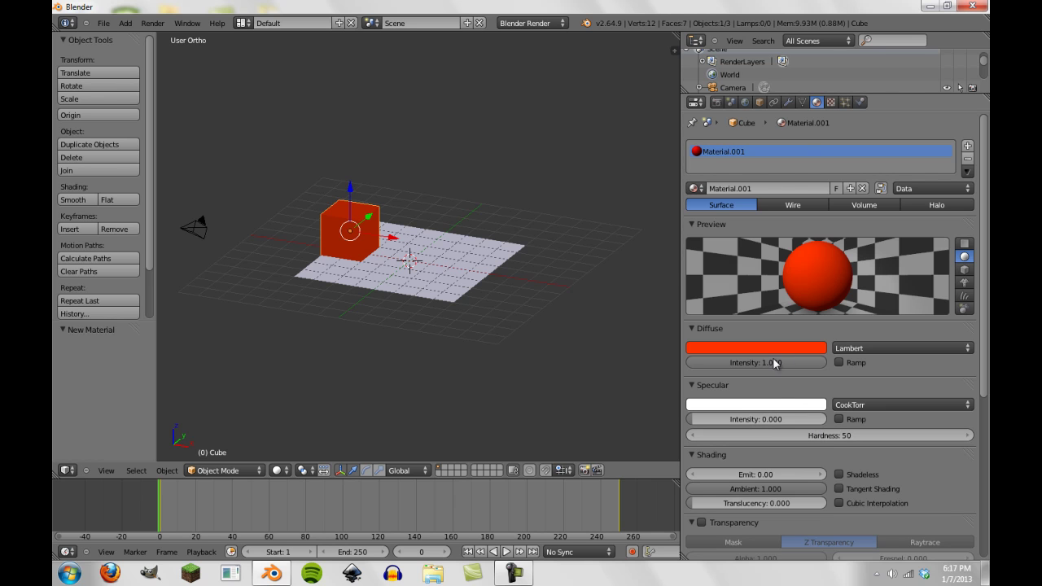
# Add a spot lamp to the scene.
pyautogui.scroll(-3, 437, 260)
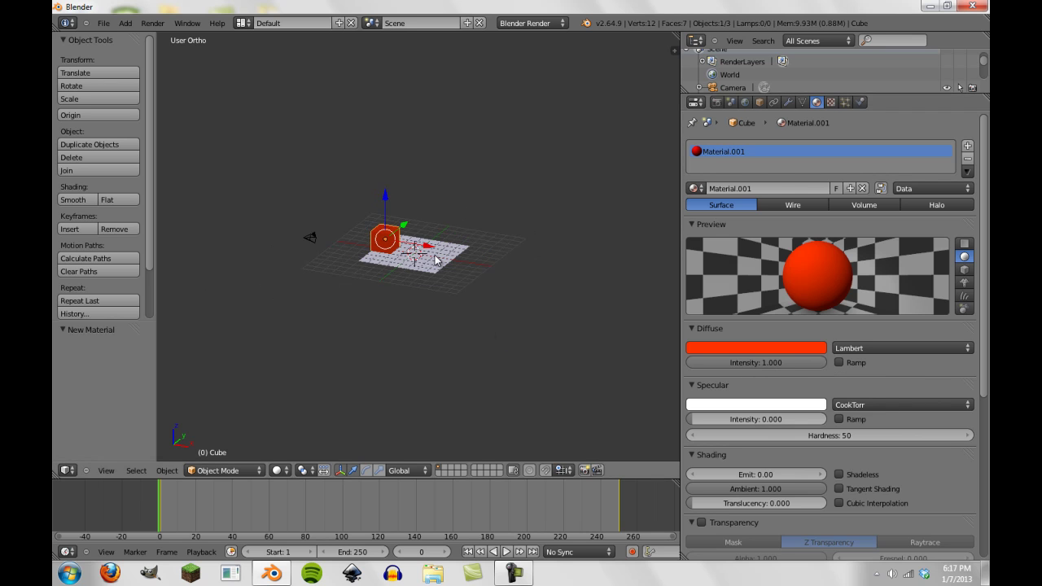
pyautogui.hotkey('shift', 'a')
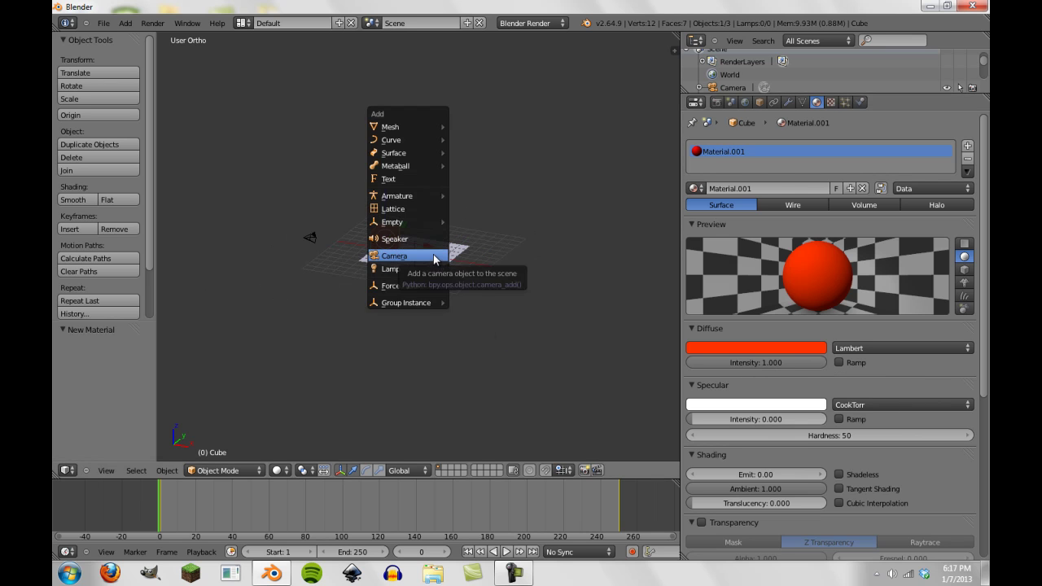
pyautogui.moveTo(429, 220)
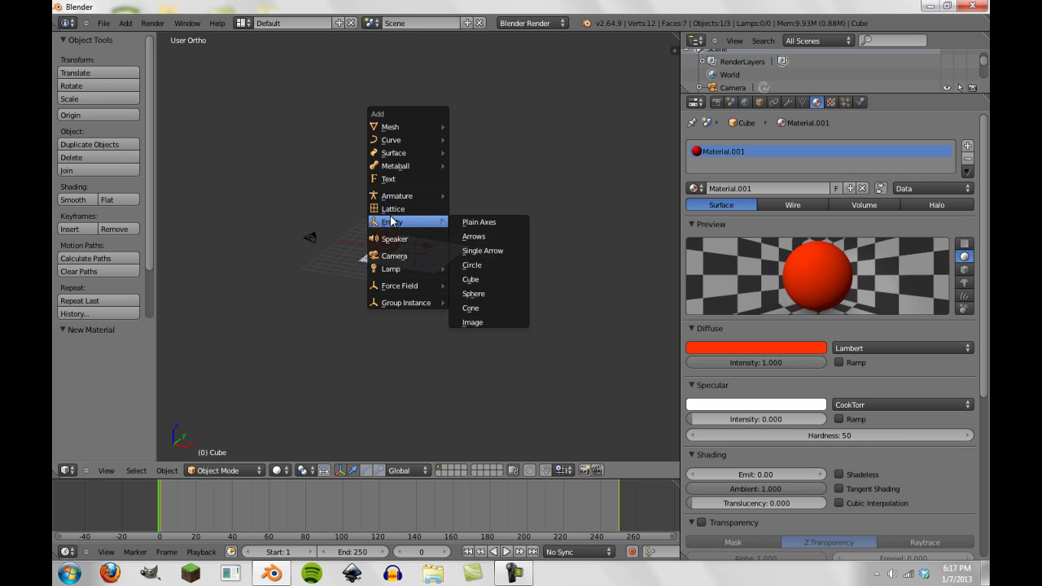
pyautogui.scroll(-1, 421, 320)
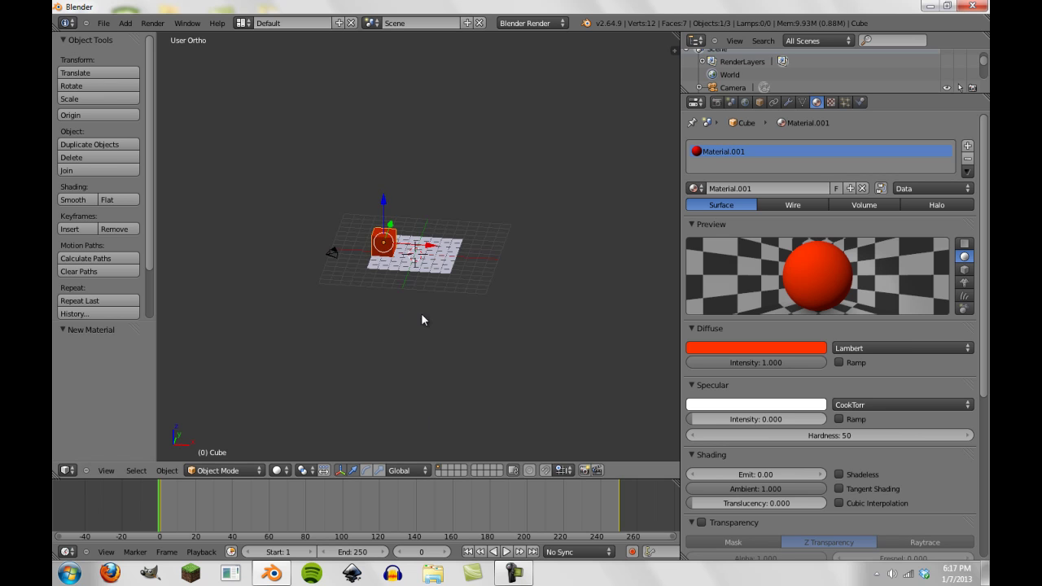
pyautogui.hotkey('shift', 'a')
pyautogui.moveTo(447, 290)
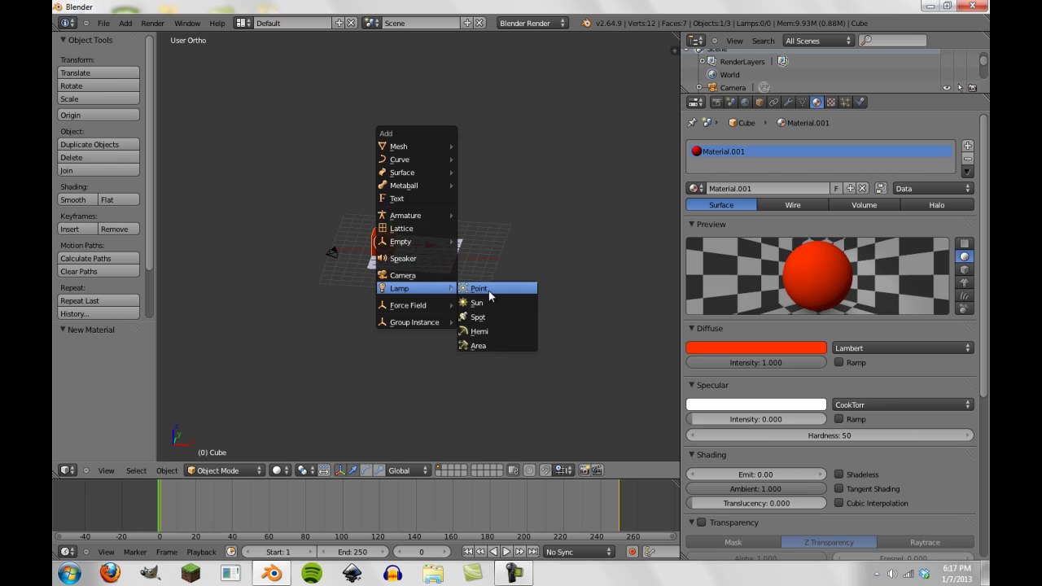
pyautogui.click(478, 316)
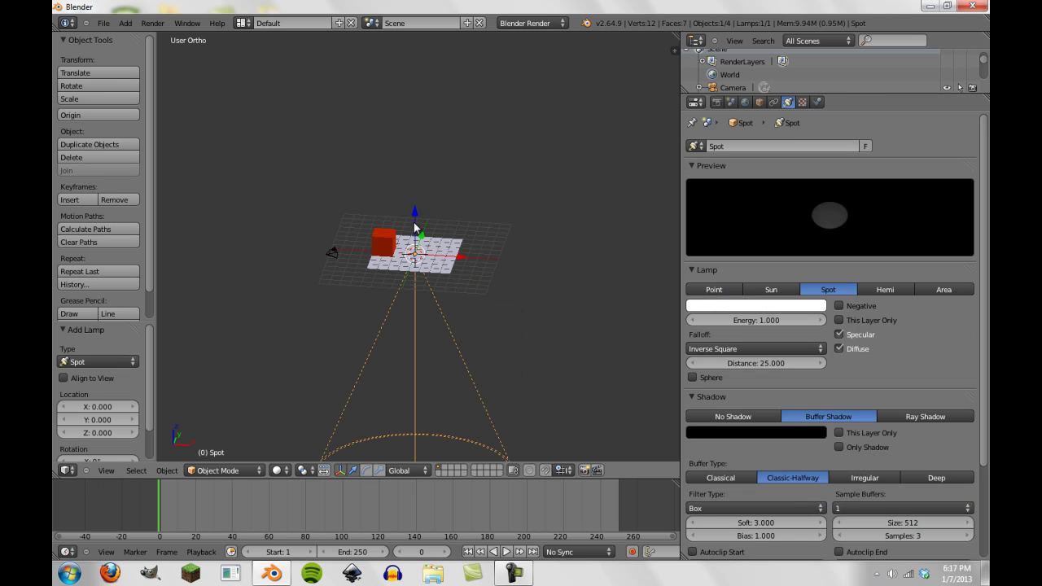
# Raise the spot lamp 17 units on Z and shift it 5 units along X.
pyautogui.press('g')
pyautogui.press('z')
pyautogui.click(424, 60)
pyautogui.press('g')
pyautogui.press('x')
pyautogui.press('5')
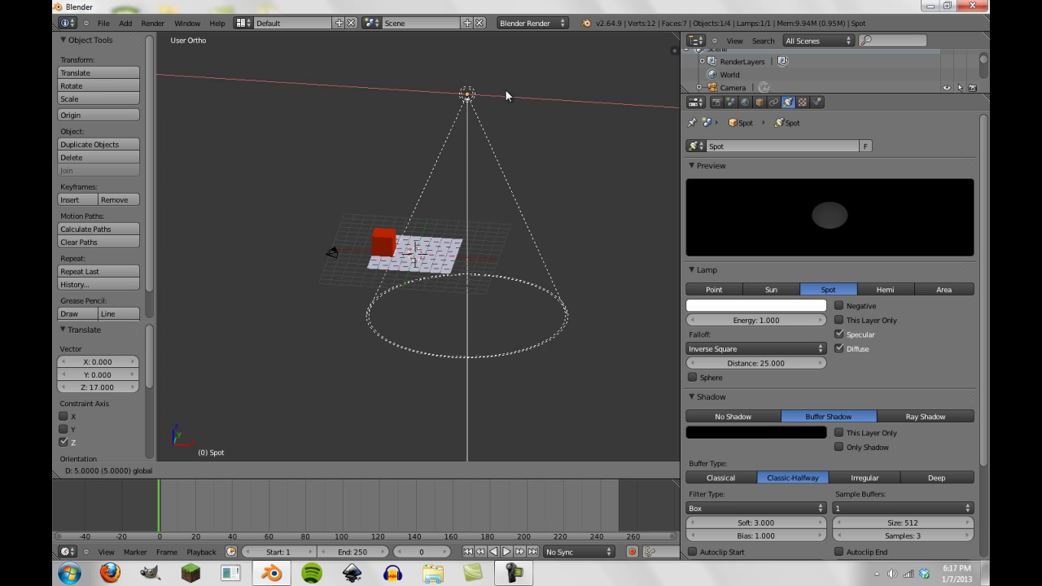
pyautogui.press('Return')
# Tilt the spot lamp 20° about the Y axis.
pyautogui.press('r')
pyautogui.press('y')
pyautogui.press('2')
pyautogui.press('0')
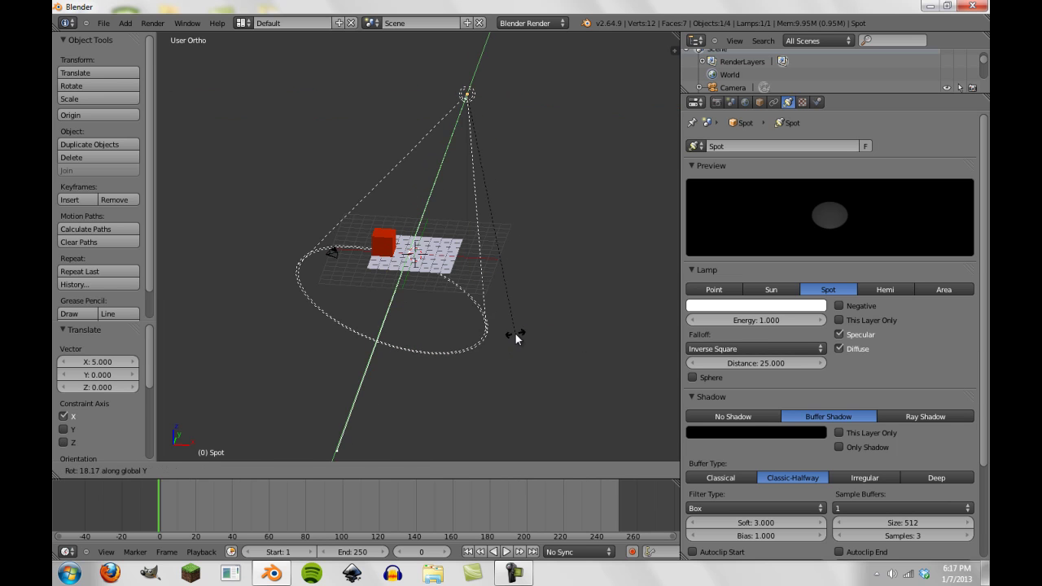
pyautogui.press('Return')
# From top view, turn the lamp about -50° around Z so its cone covers the cube.
pyautogui.press('KP_7')
pyautogui.press('KP_Decimal')
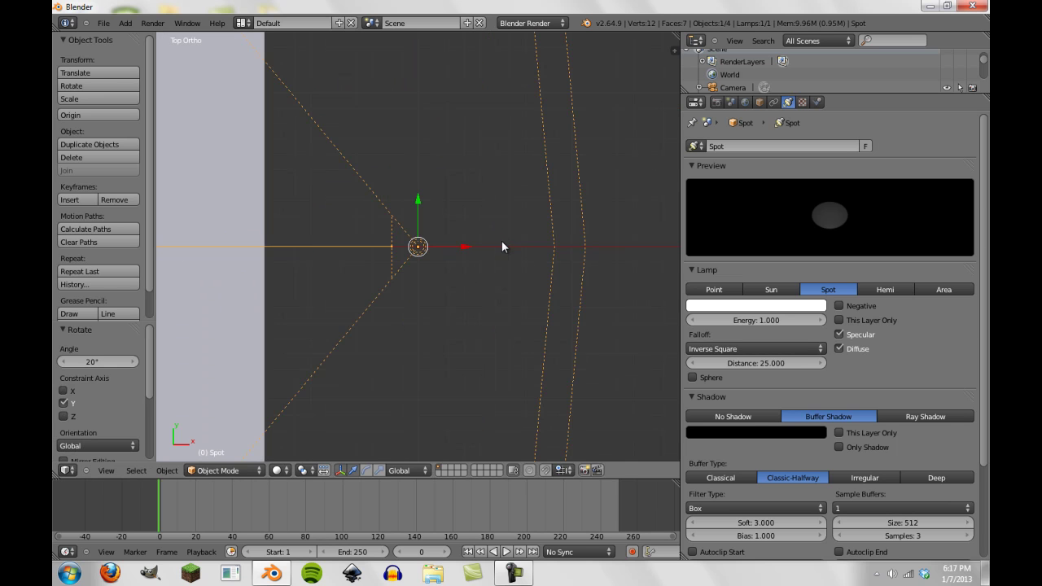
pyautogui.scroll(-5, 498, 259)
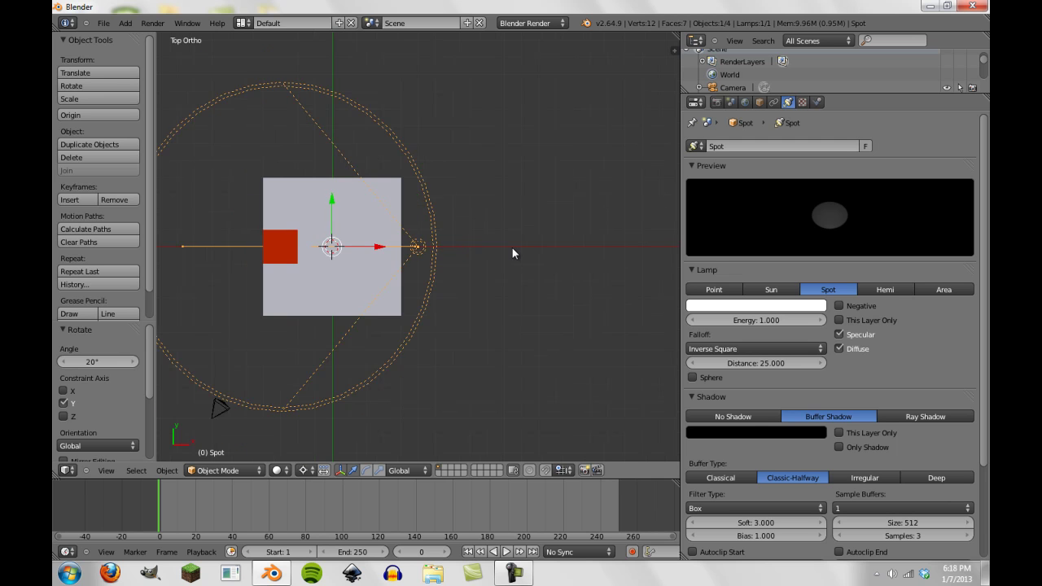
pyautogui.press('r')
pyautogui.press('z')
pyautogui.click(338, 350)
pyautogui.moveTo(338, 356); pyautogui.dragTo(431, 267, button='middle')
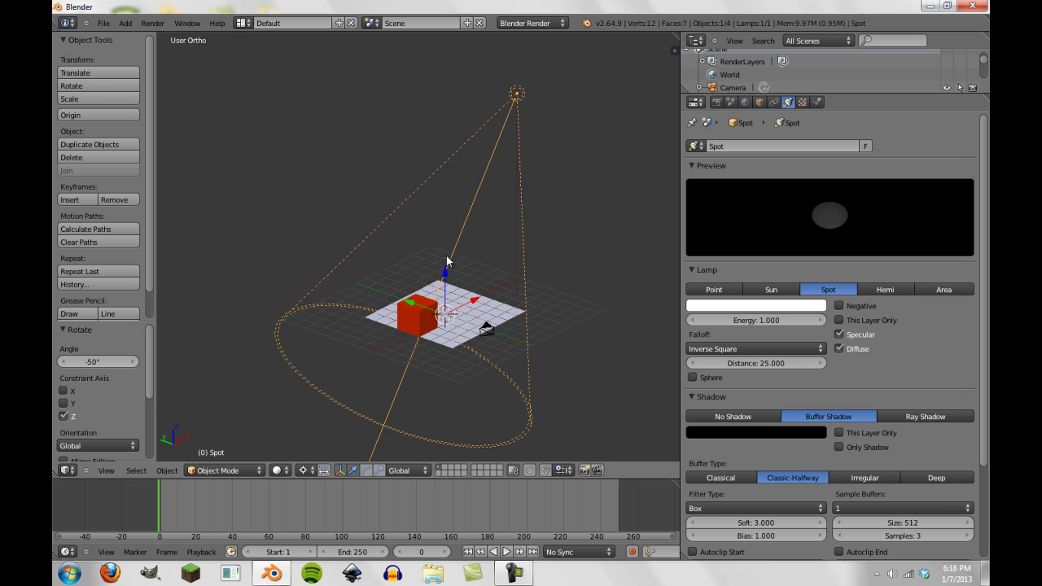
# View through the camera and use the Render settings to render the shadowed red cube.
pyautogui.press('KP_0')
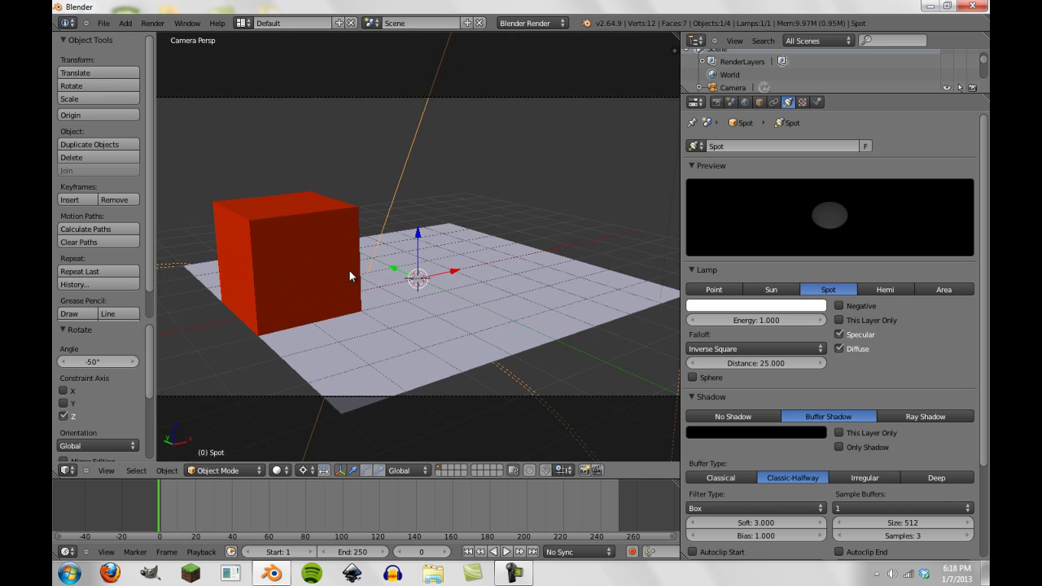
pyautogui.scroll(-5, 350, 272)
pyautogui.scroll(3, 356, 285)
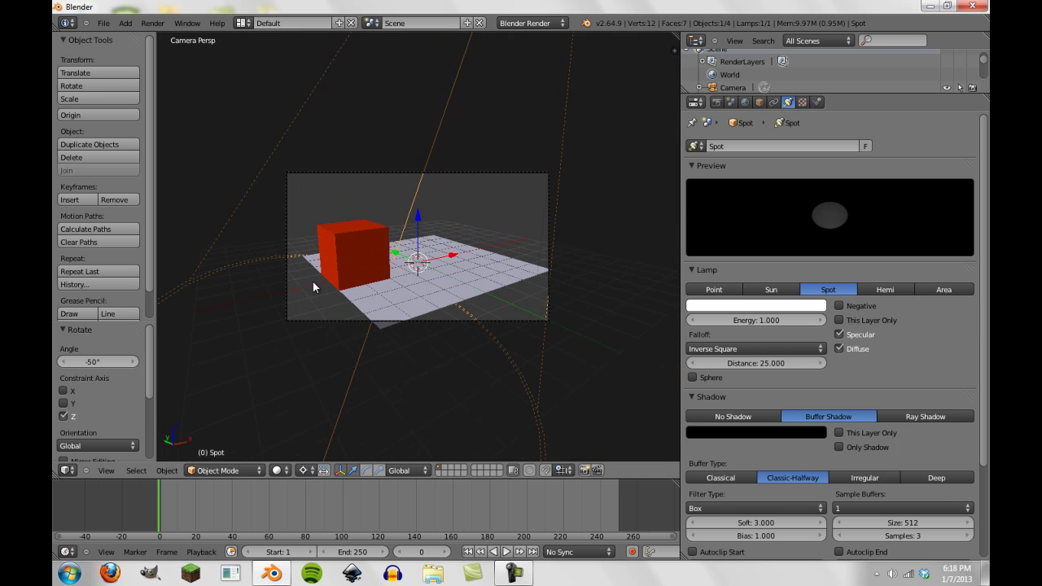
pyautogui.click(717, 102)
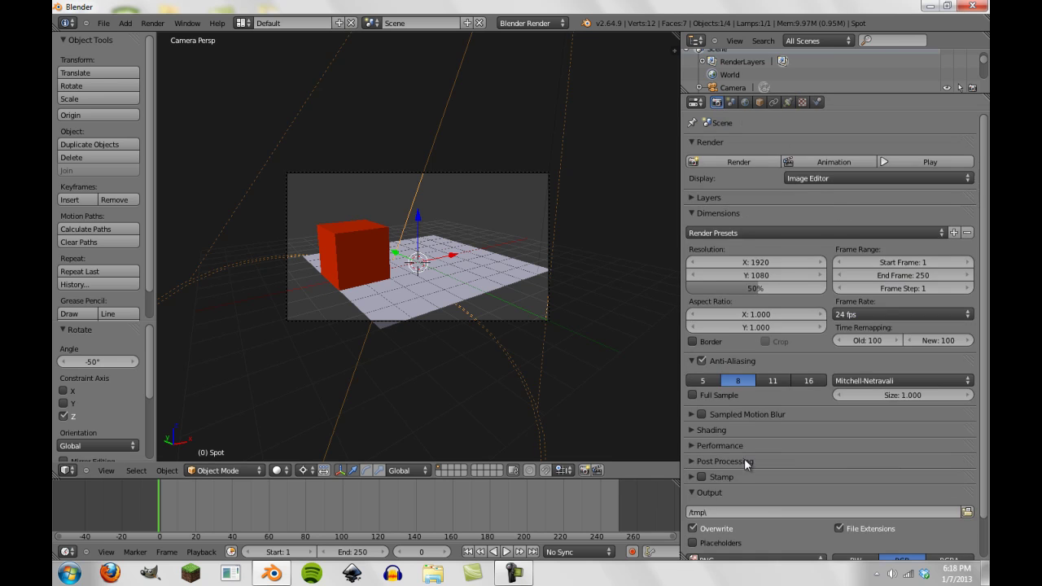
pyautogui.scroll(-2, 744, 459)
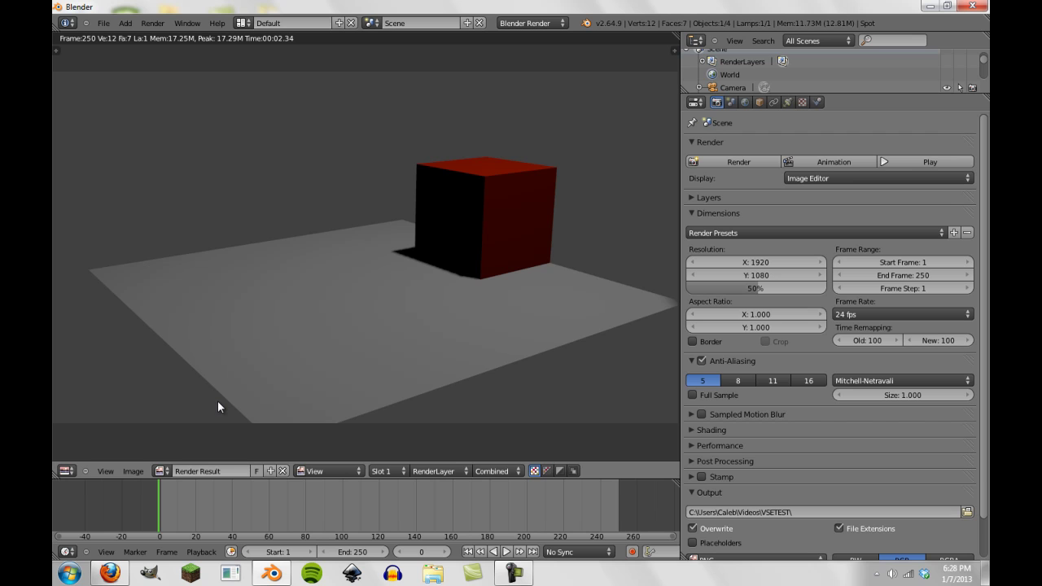
pyautogui.scroll(-3, 342, 262)
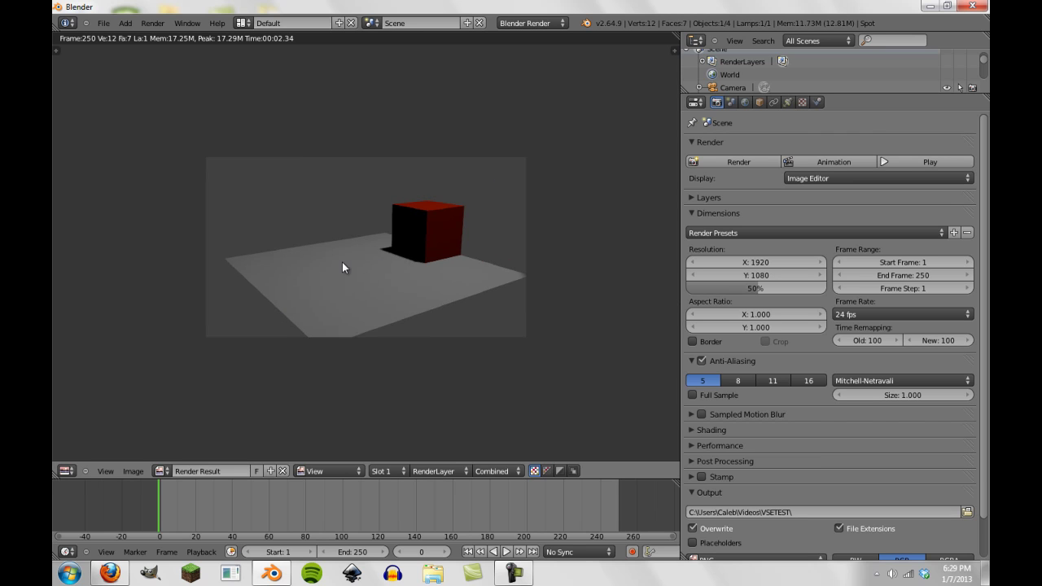
pyautogui.scroll(3, 342, 317)
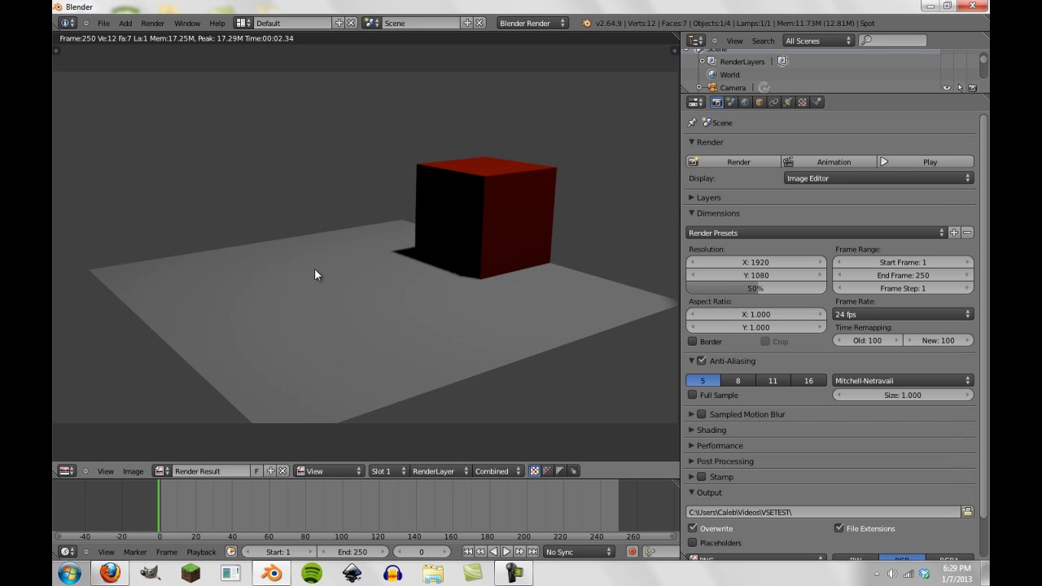
# Switch the area to the Video Sequence Editor showing Sequencer and Image Preview.
pyautogui.click(67, 472)
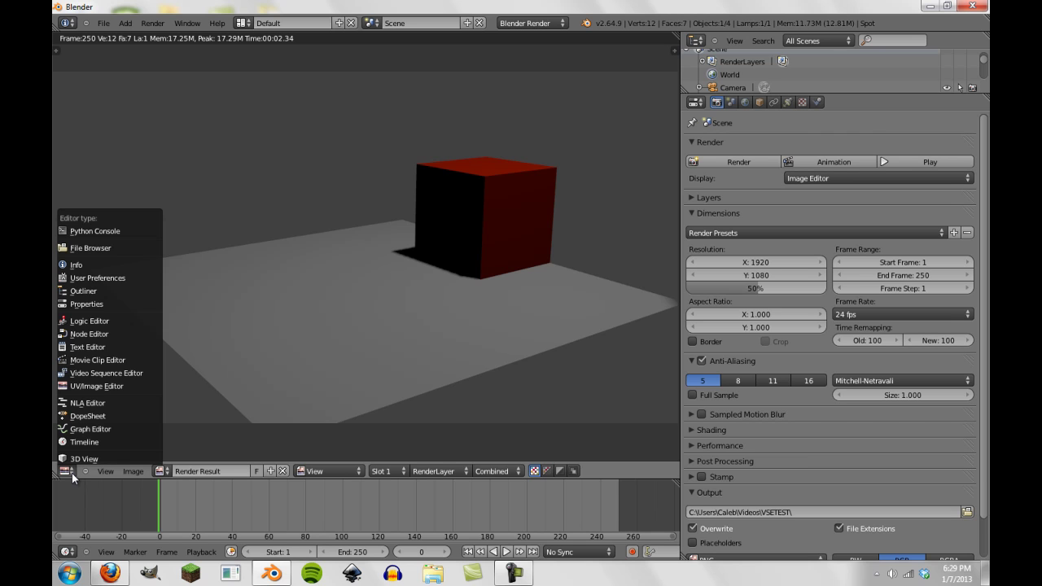
pyautogui.click(121, 372)
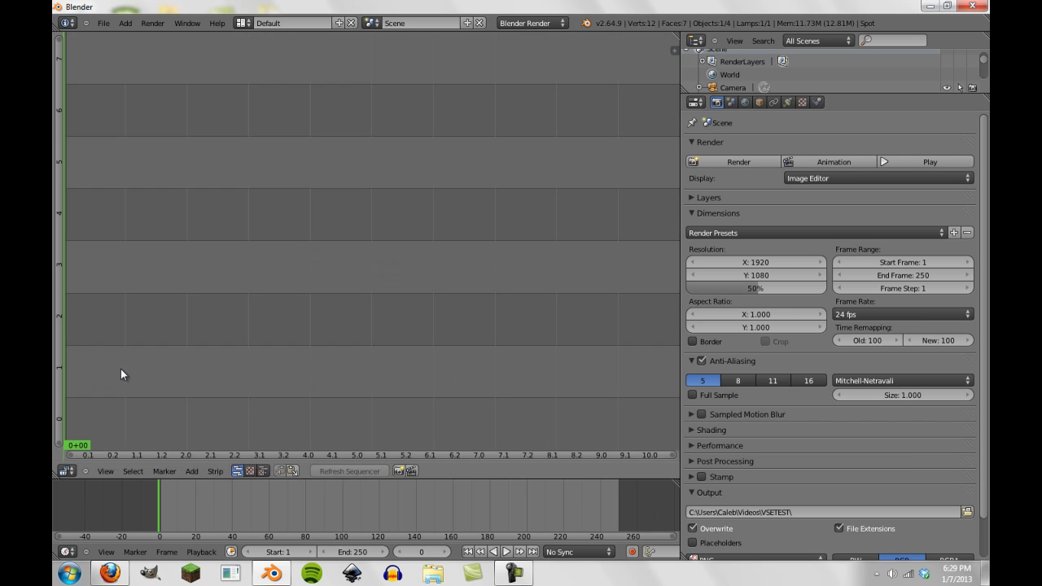
pyautogui.click(263, 471)
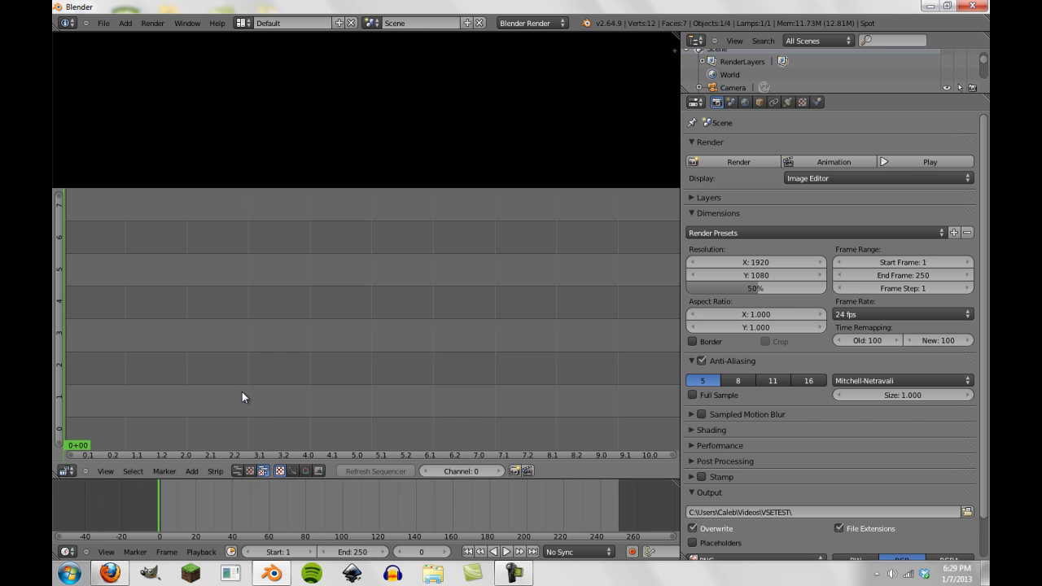
pyautogui.click(238, 471)
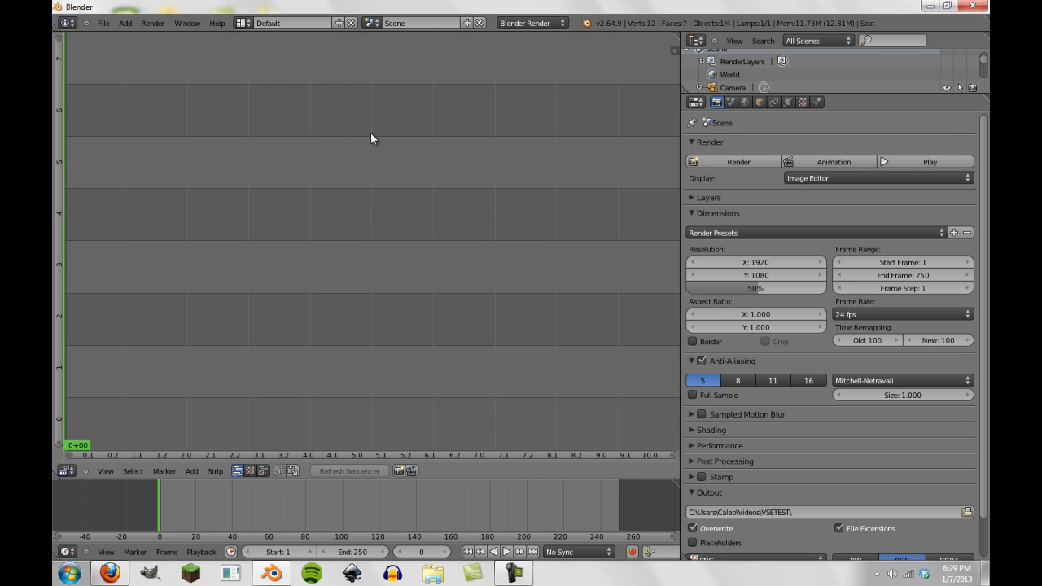
pyautogui.click(263, 472)
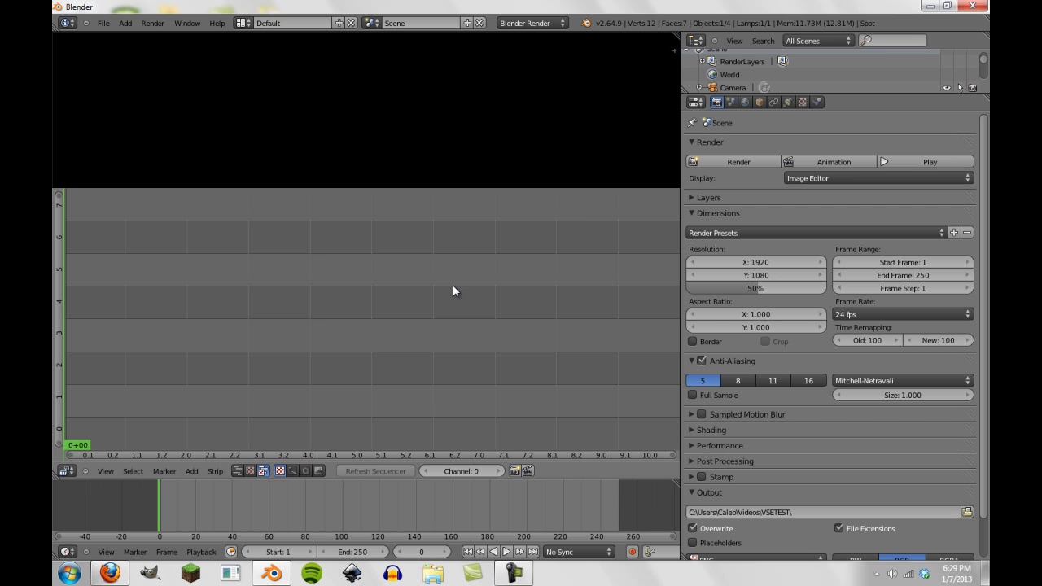
pyautogui.moveTo(76, 290); pyautogui.dragTo(323, 313)
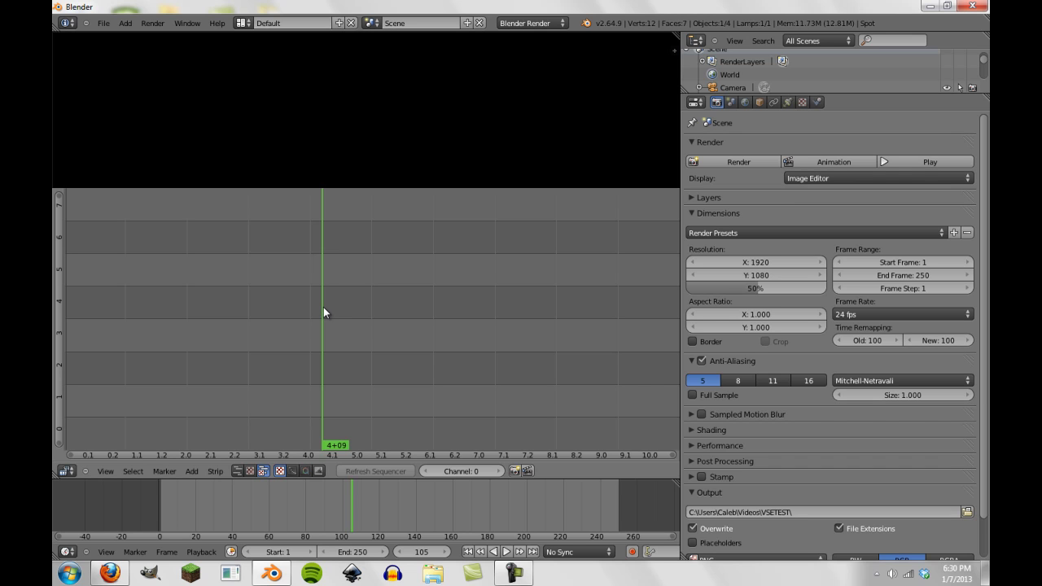
pyautogui.moveTo(326, 307); pyautogui.dragTo(62, 332)
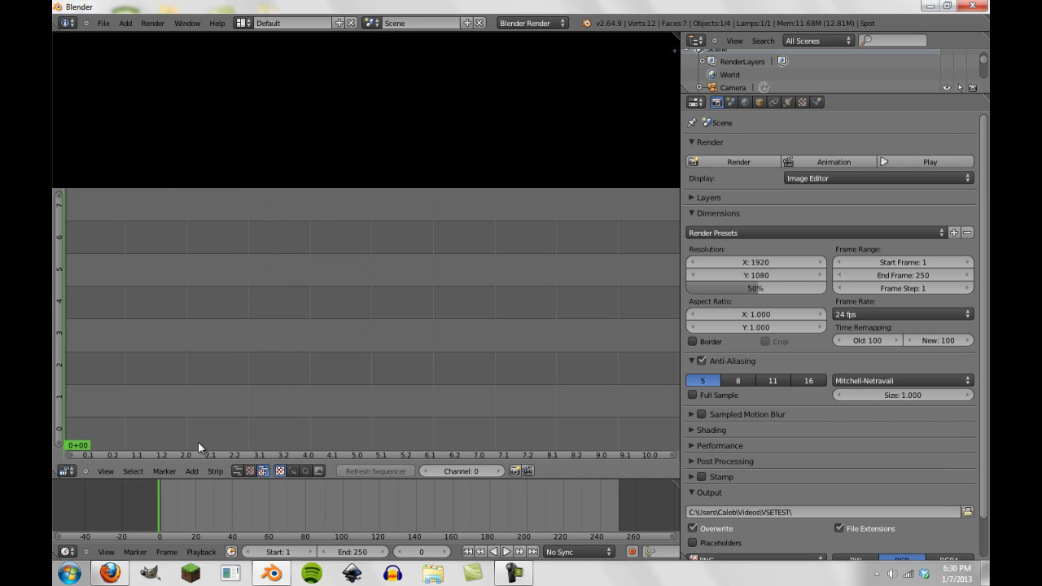
# Start an image strip from the VSETEST folder and sort its frame files alphabetically.
pyautogui.hotkey('shift', 'a')
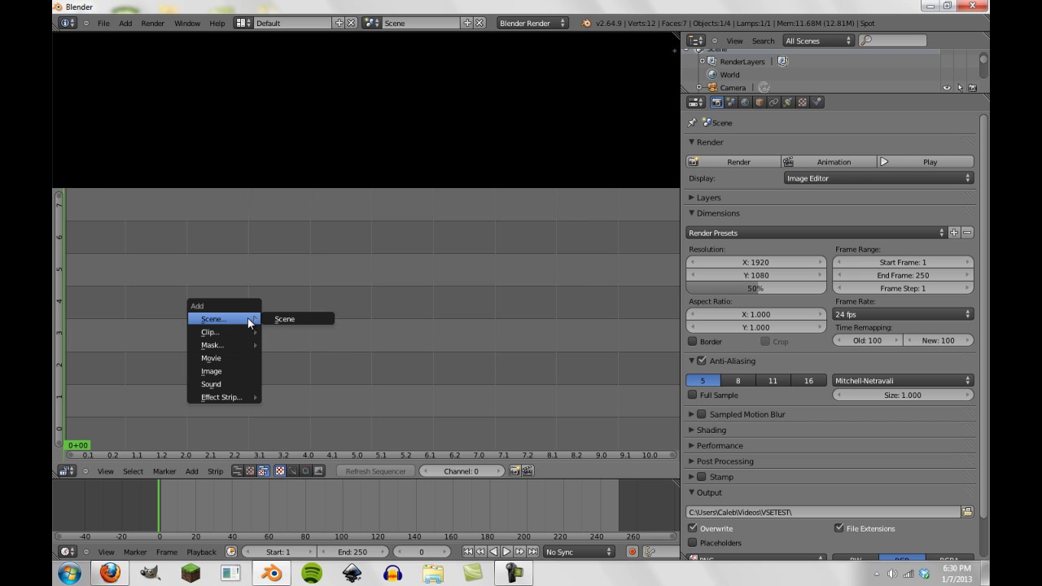
pyautogui.click(229, 369)
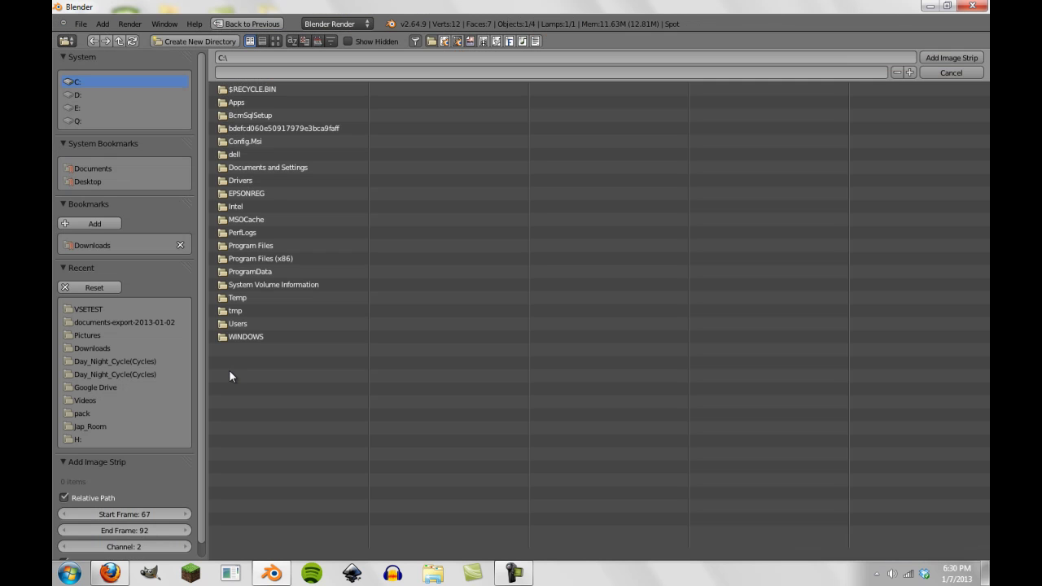
pyautogui.click(116, 310)
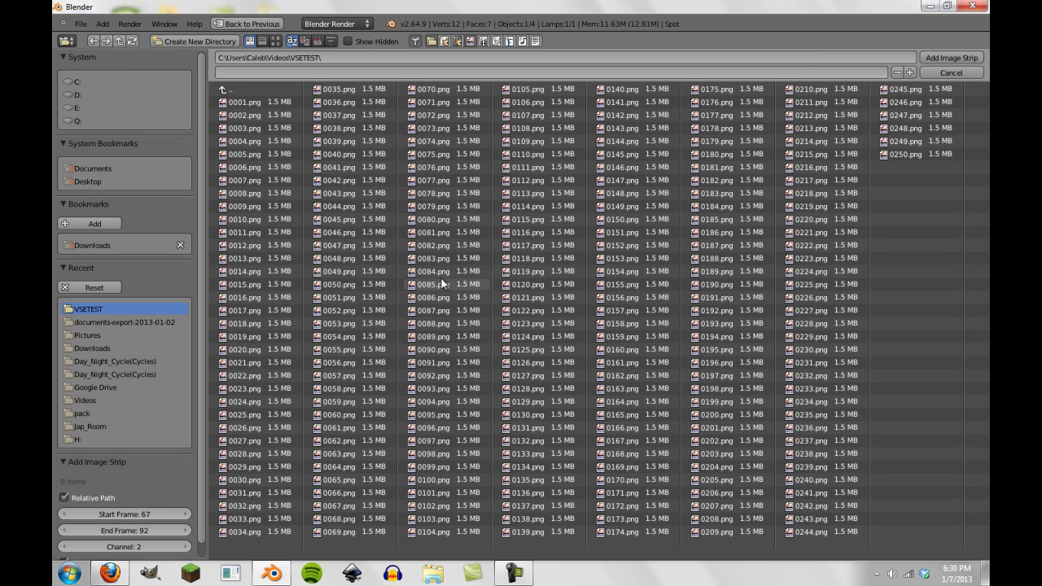
pyautogui.click(316, 40)
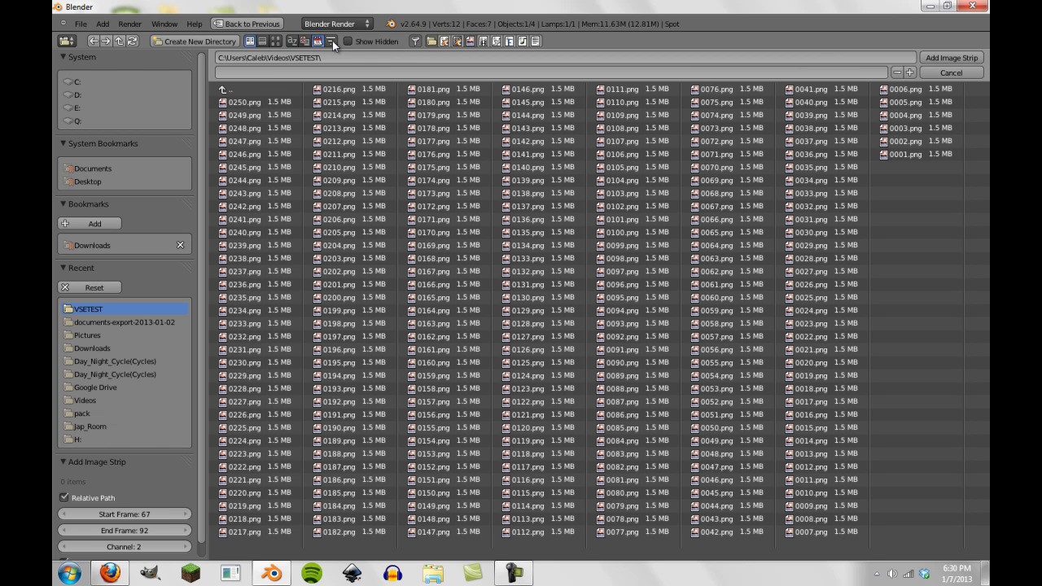
pyautogui.click(331, 40)
pyautogui.click(292, 42)
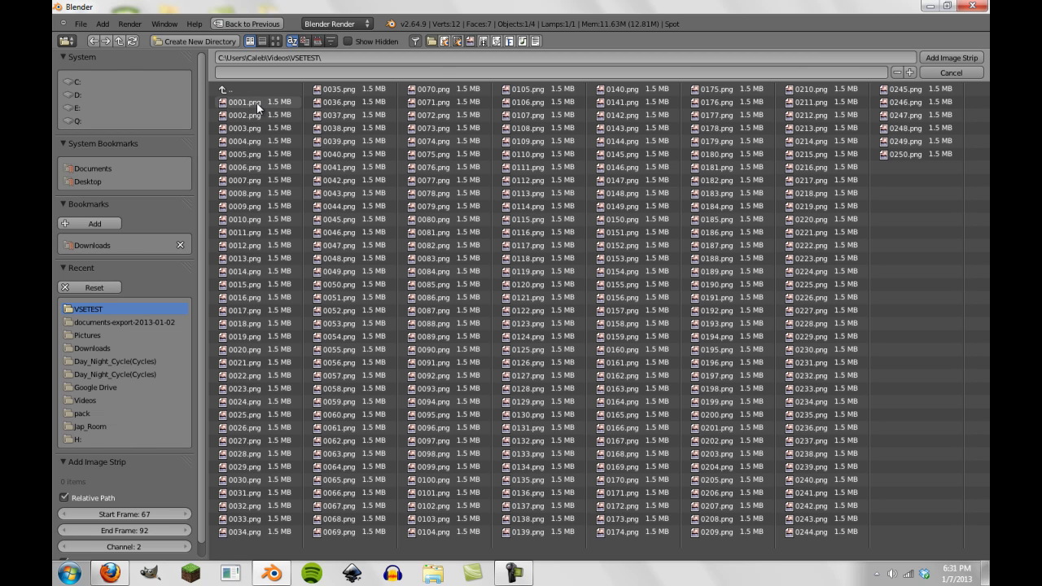
# Select all 250 PNG frames, 0001.png through 0250.png.
pyautogui.press('a')
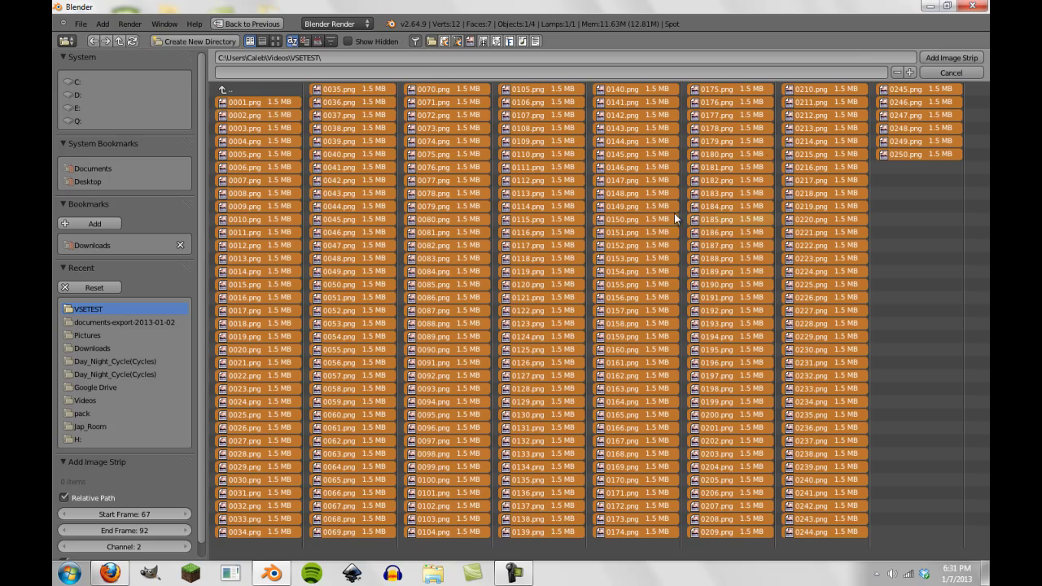
pyautogui.press('a')
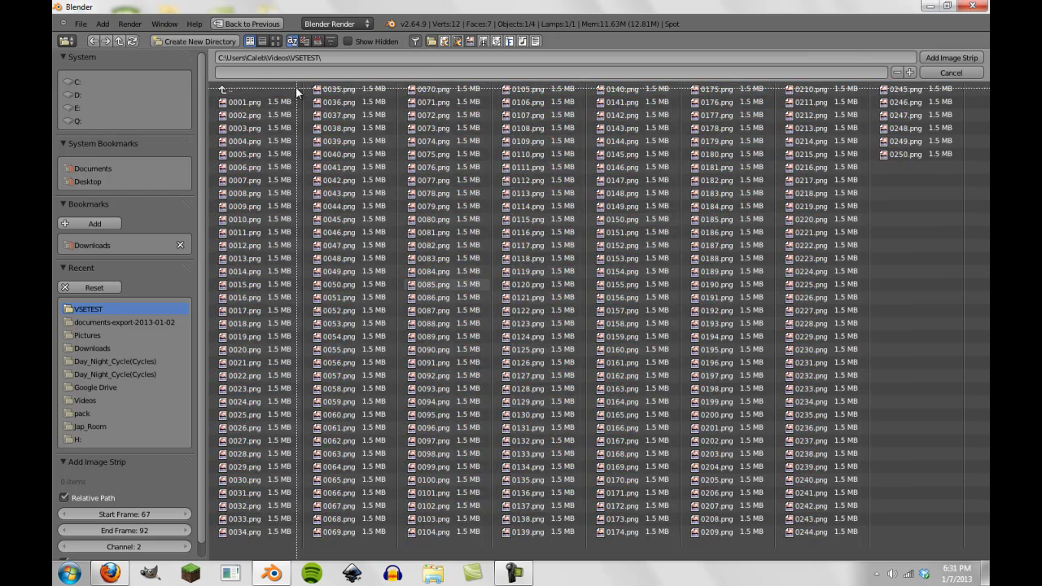
pyautogui.moveTo(297, 84); pyautogui.dragTo(348, 559)
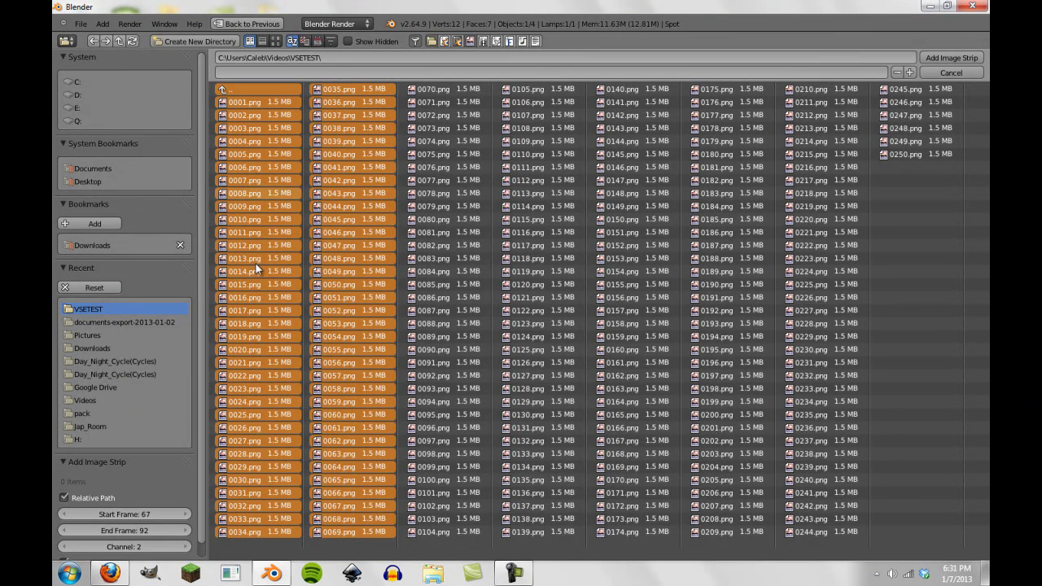
pyautogui.press('a')
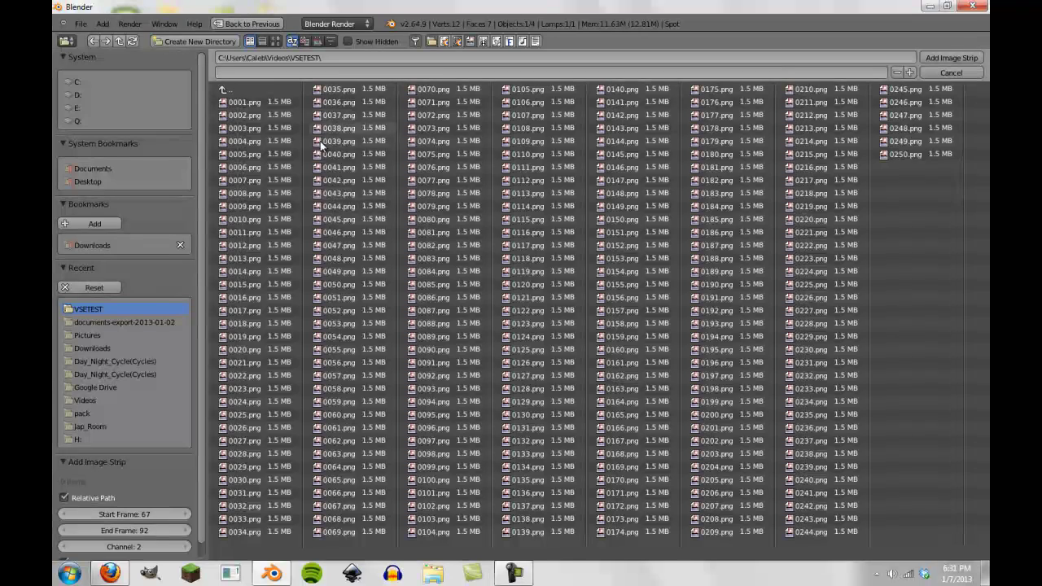
pyautogui.press('b')
pyautogui.moveTo(295, 88); pyautogui.dragTo(312, 187)
pyautogui.press('a')
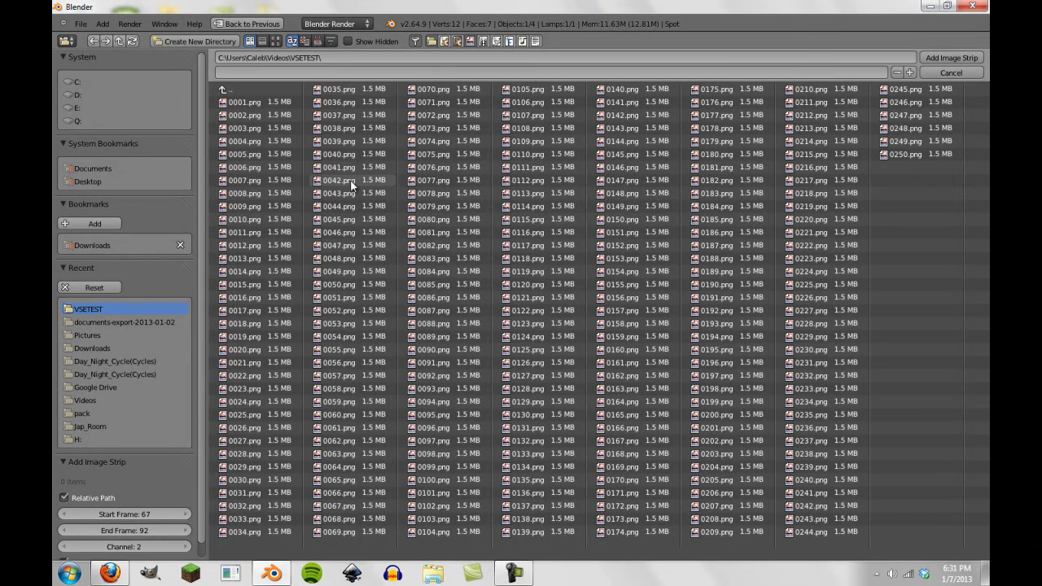
pyautogui.press('a')
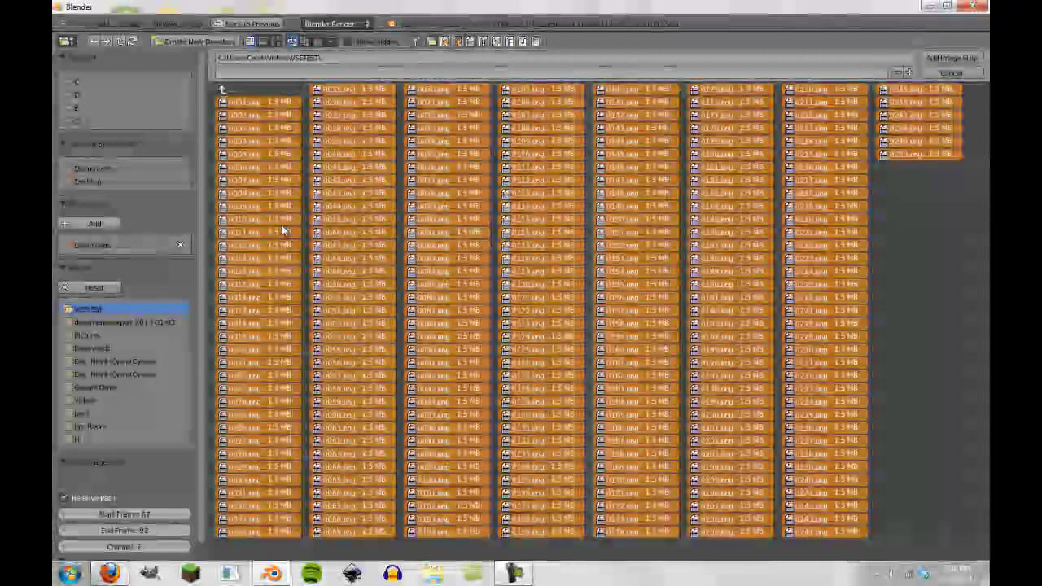
# Add the frames as an image strip and move it to start at frame 0.
pyautogui.click(951, 57)
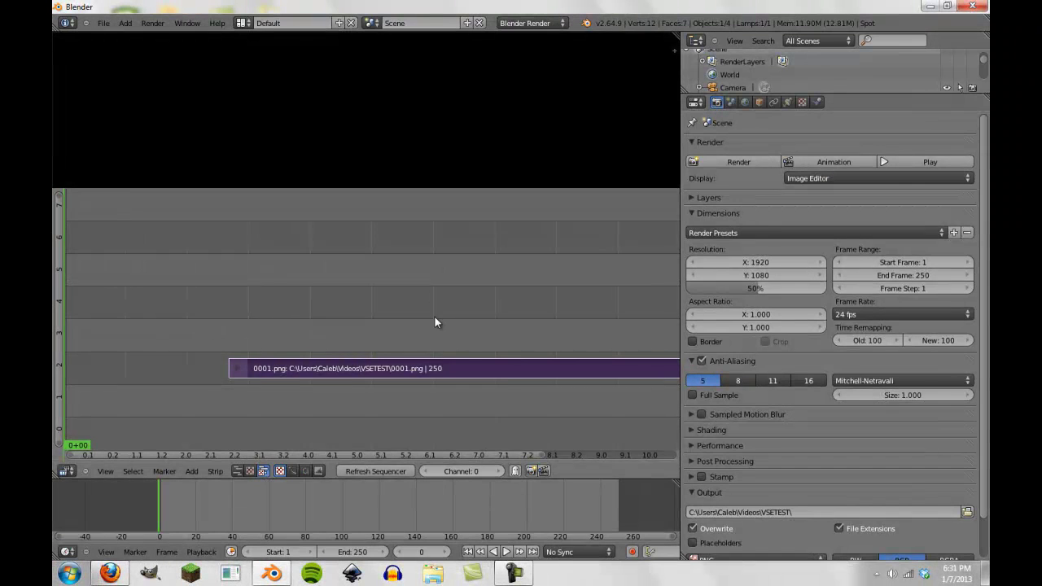
pyautogui.scroll(-3, 432, 325)
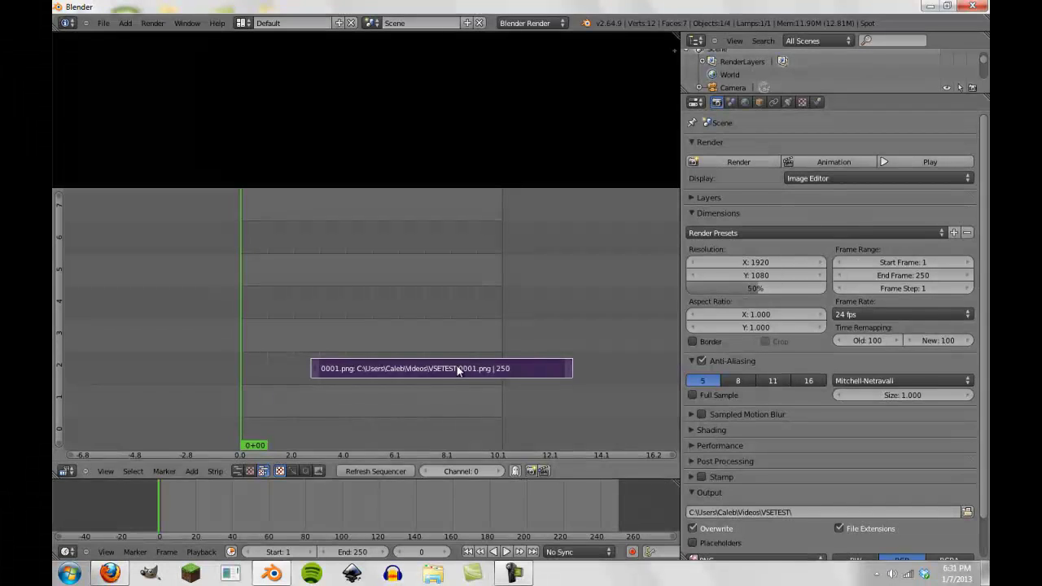
pyautogui.press('g')
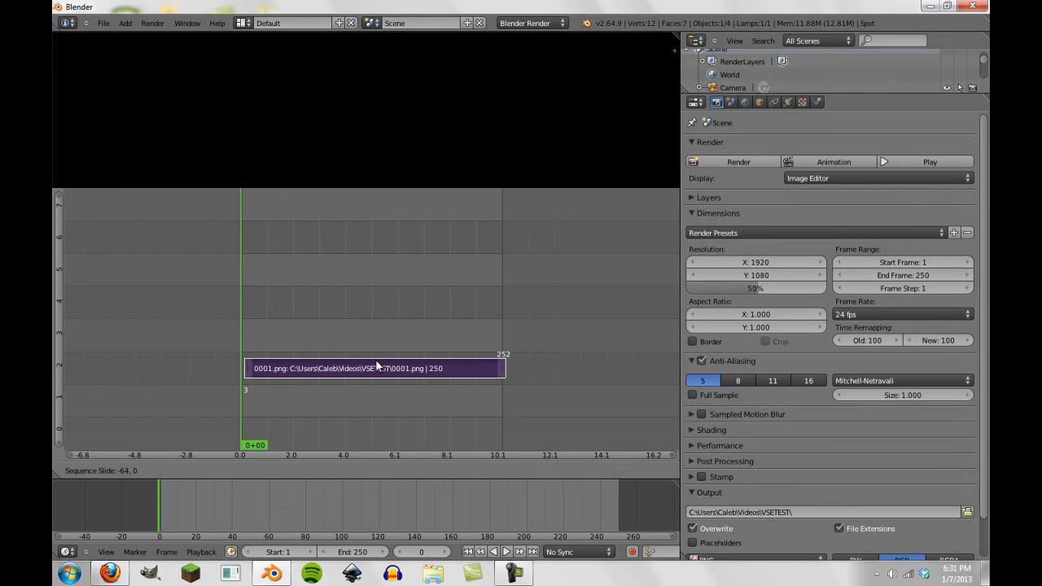
pyautogui.click(375, 359)
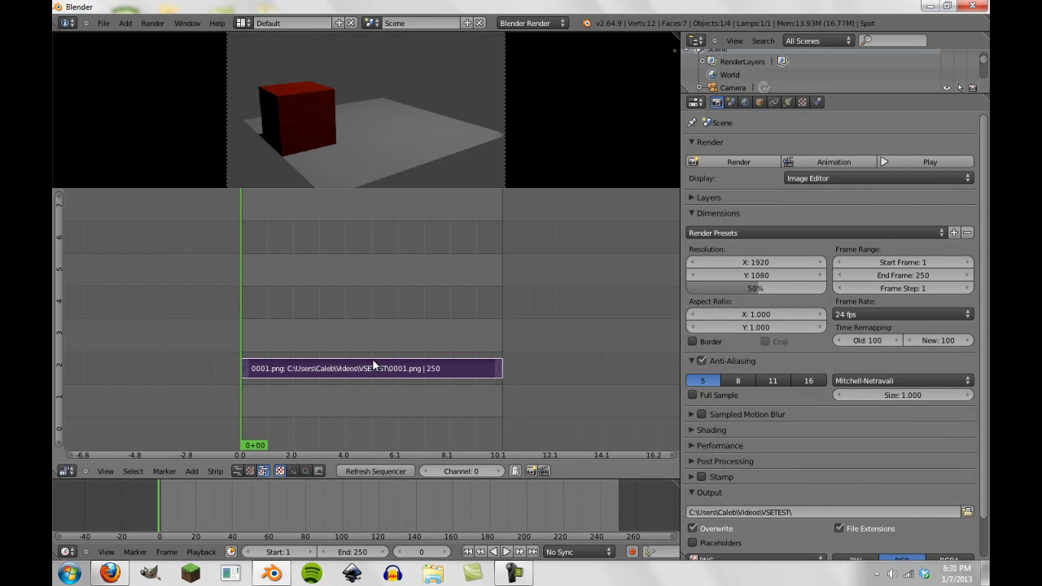
pyautogui.scroll(3, 289, 386)
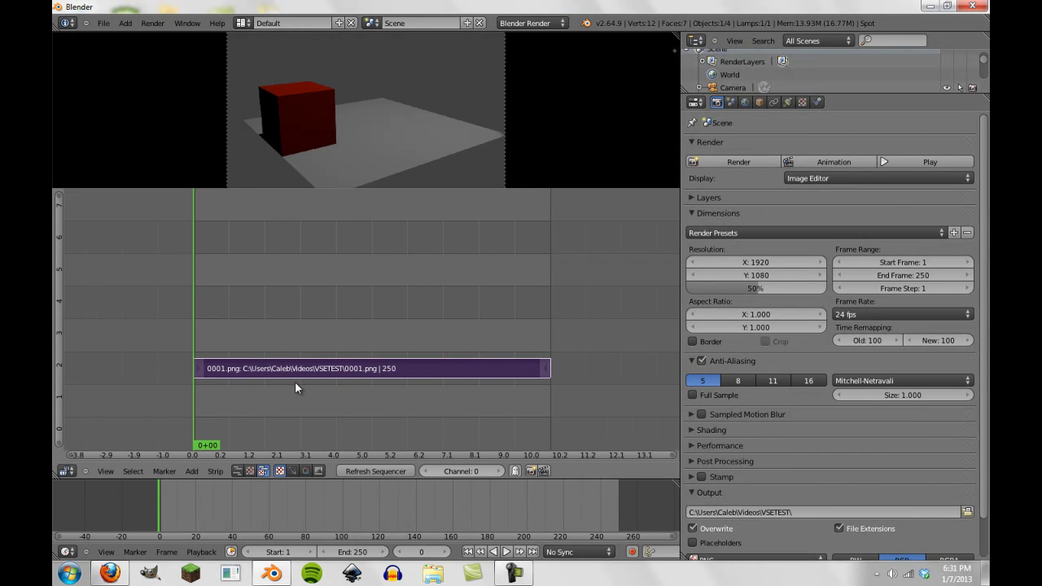
pyautogui.press('Right')
pyautogui.press('g')
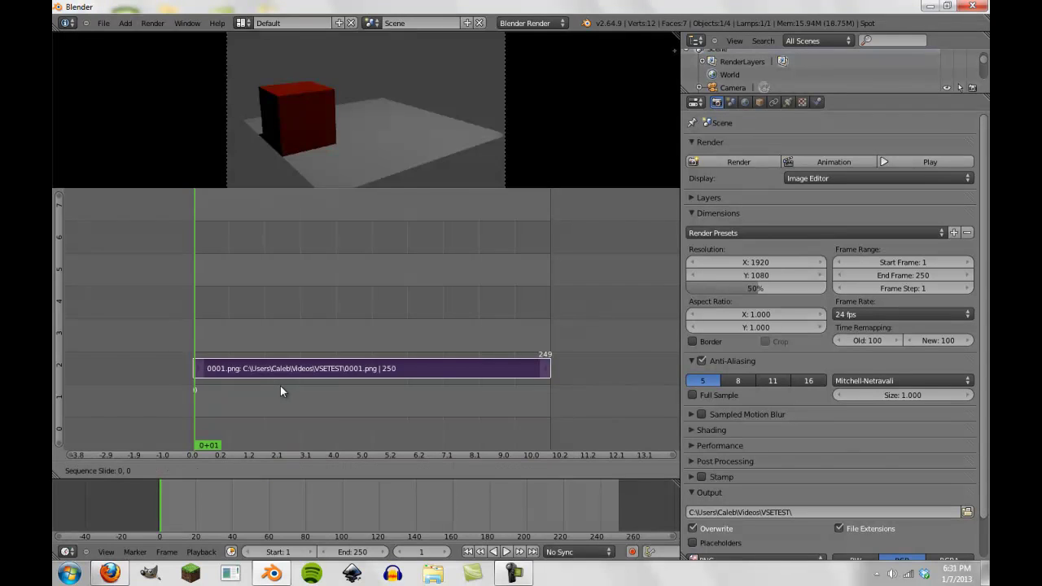
pyautogui.press('Escape')
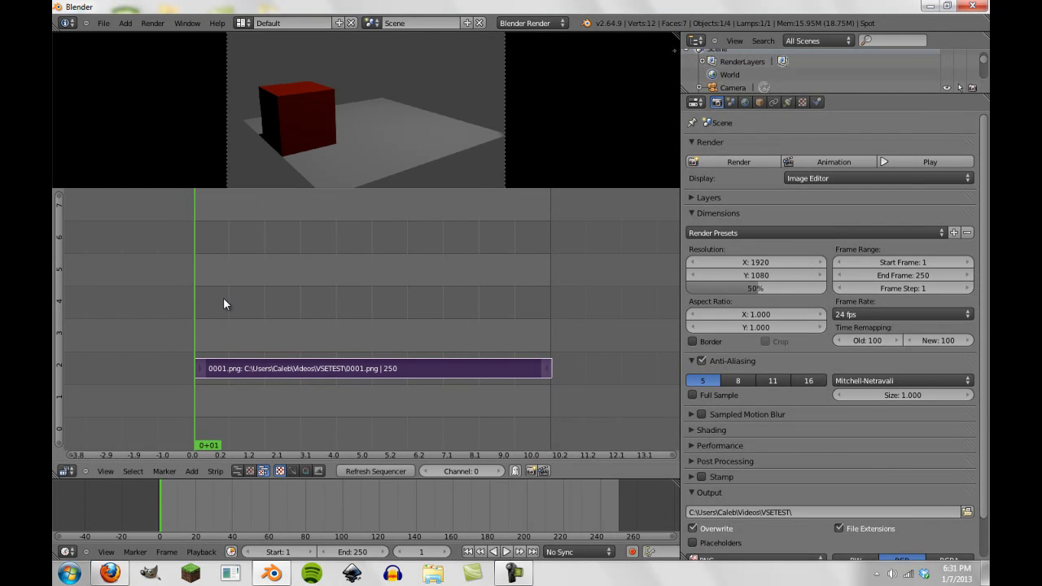
# Play and scrub through the strip to check the sliding red cube, ending at frame 0.
pyautogui.moveTo(195, 351); pyautogui.dragTo(150, 341)
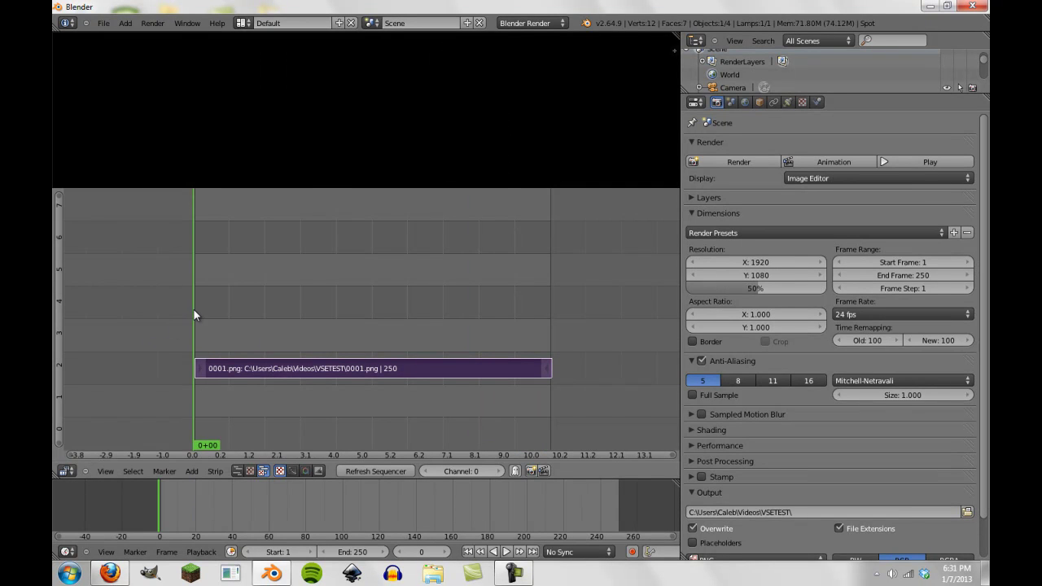
pyautogui.hotkey('alt', 'a')
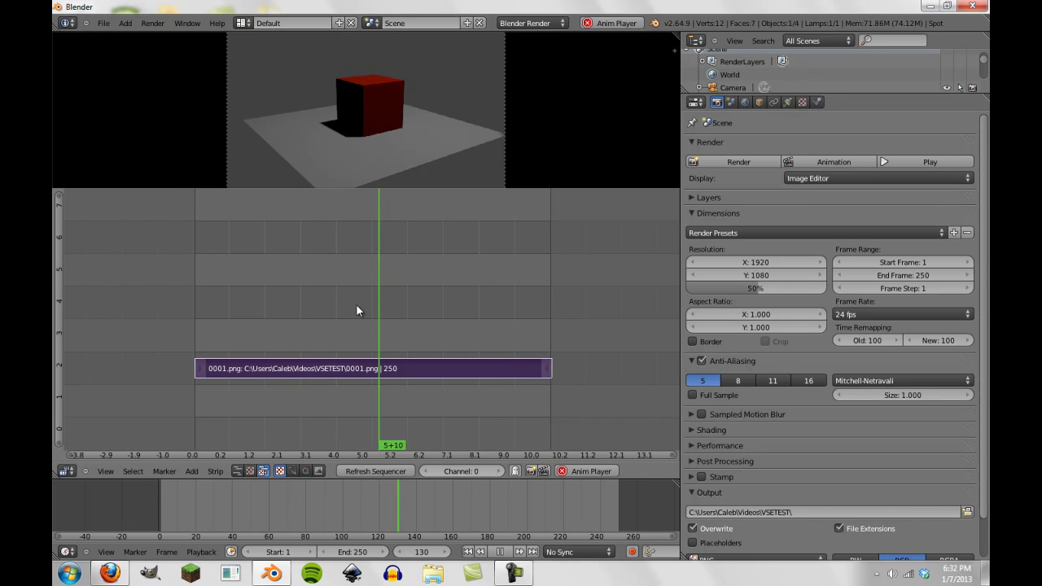
pyautogui.press('Escape')
pyautogui.moveTo(198, 330); pyautogui.dragTo(442, 339)
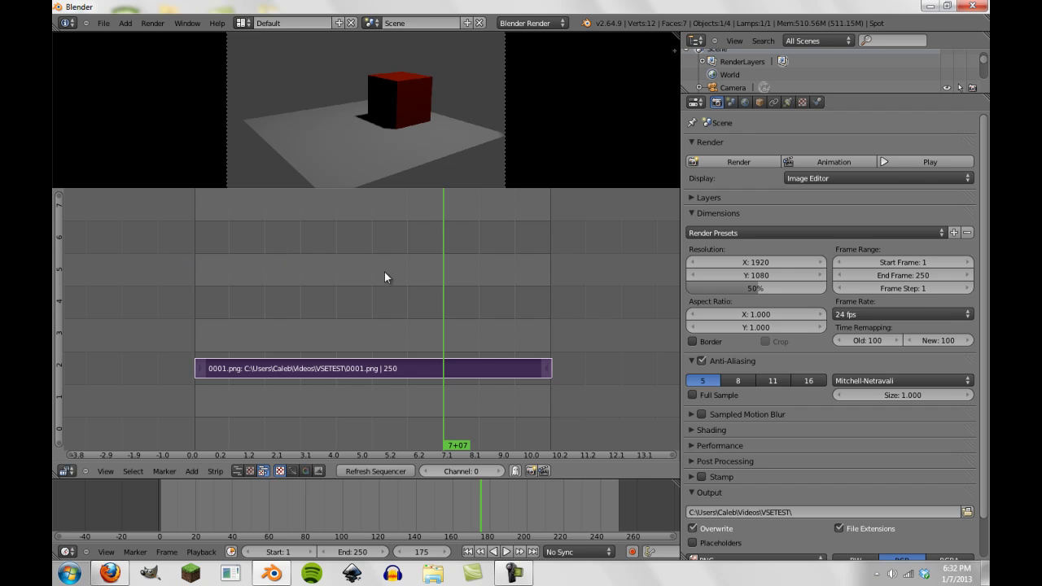
pyautogui.moveTo(346, 257); pyautogui.dragTo(366, 310)
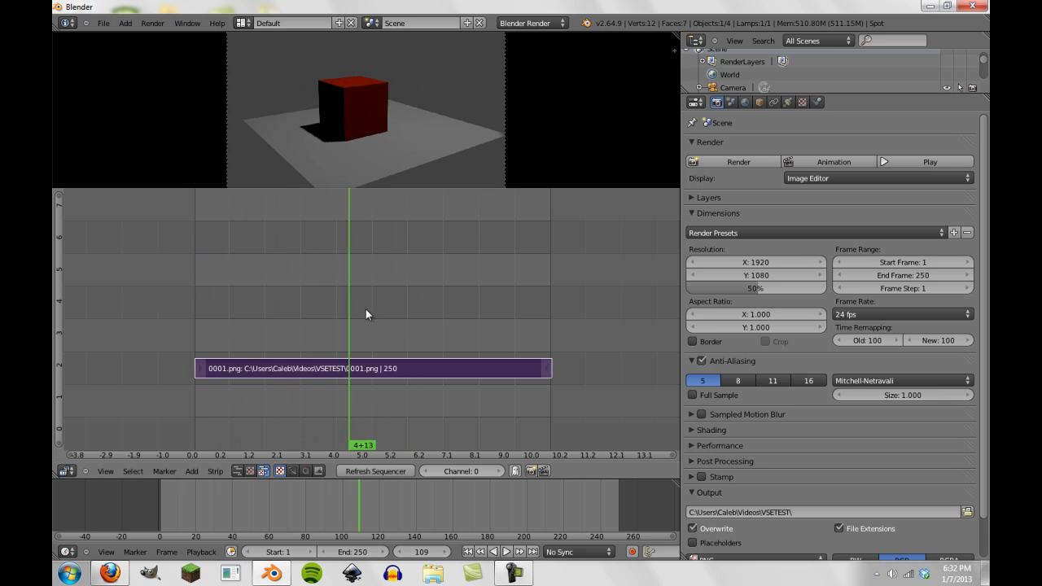
pyautogui.click(104, 23)
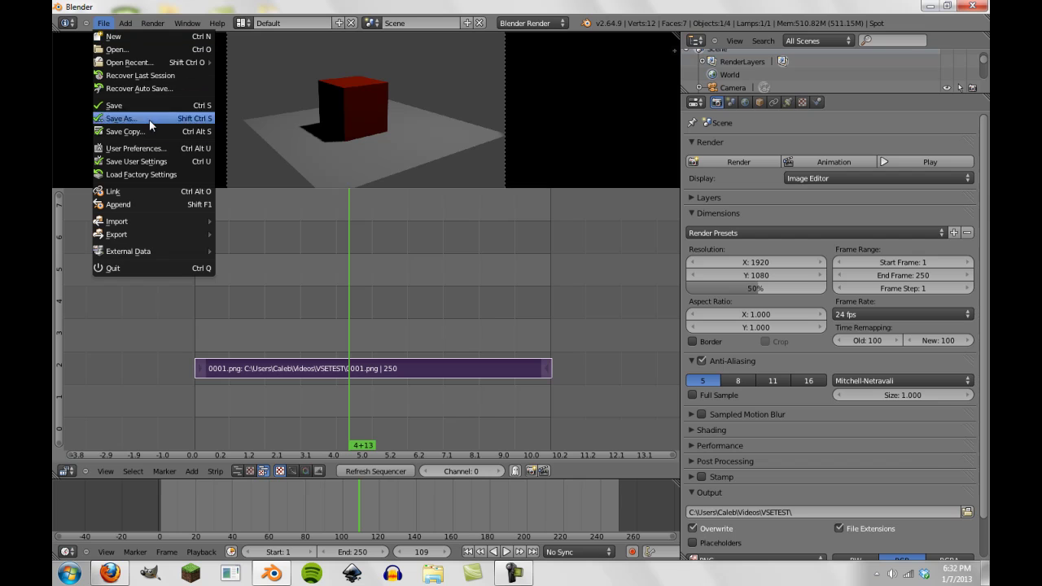
pyautogui.click(157, 150)
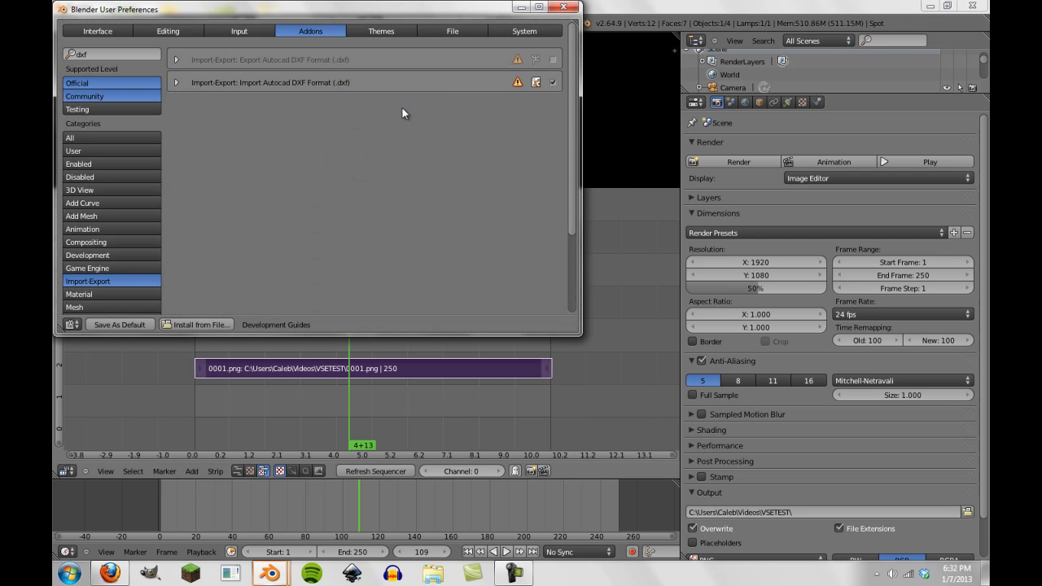
pyautogui.click(524, 31)
pyautogui.scroll(-2, 431, 144)
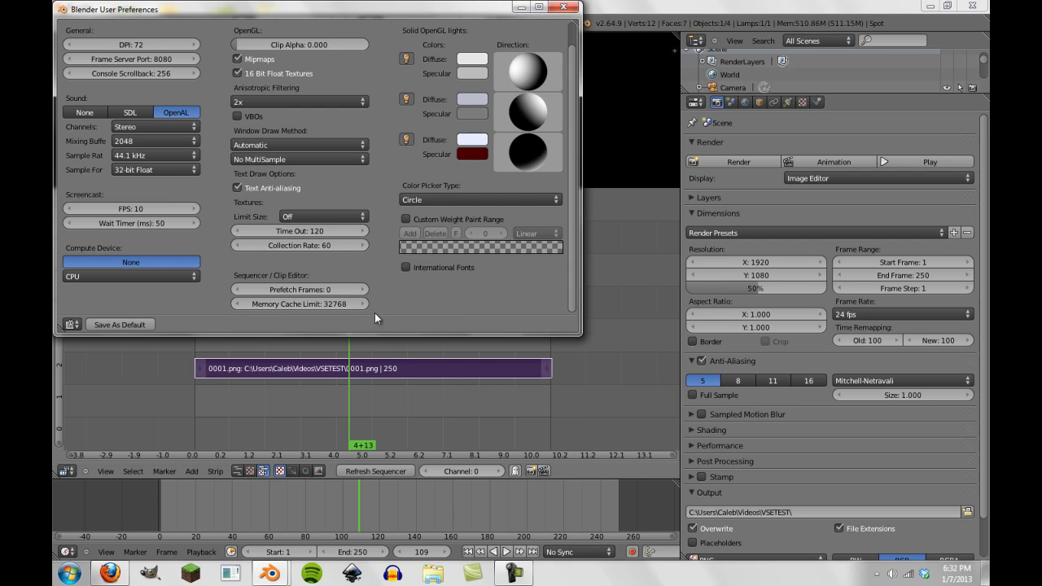
pyautogui.click(563, 8)
pyautogui.moveTo(350, 379); pyautogui.dragTo(410, 347)
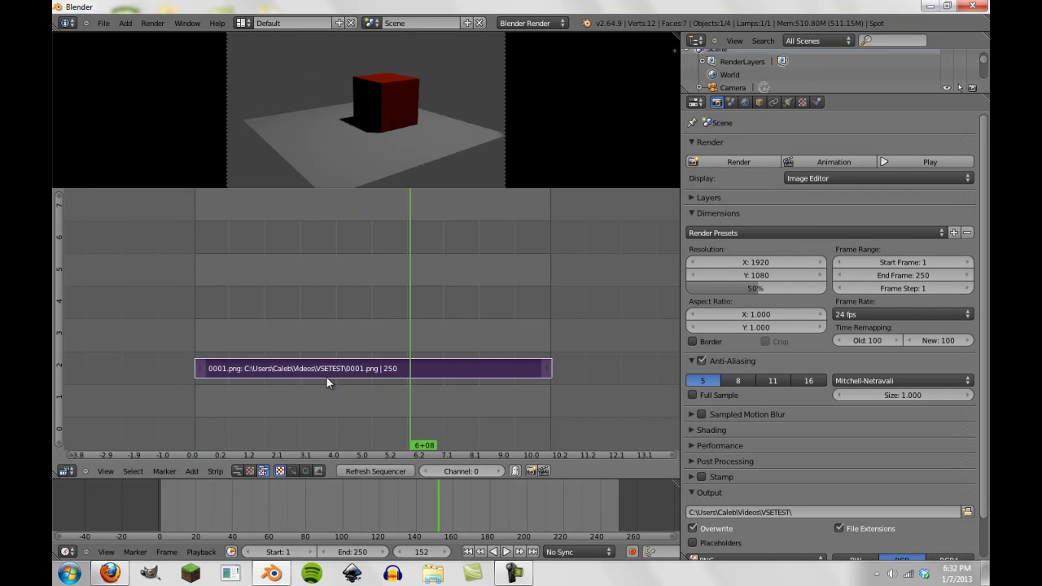
pyautogui.moveTo(317, 375); pyautogui.dragTo(274, 363)
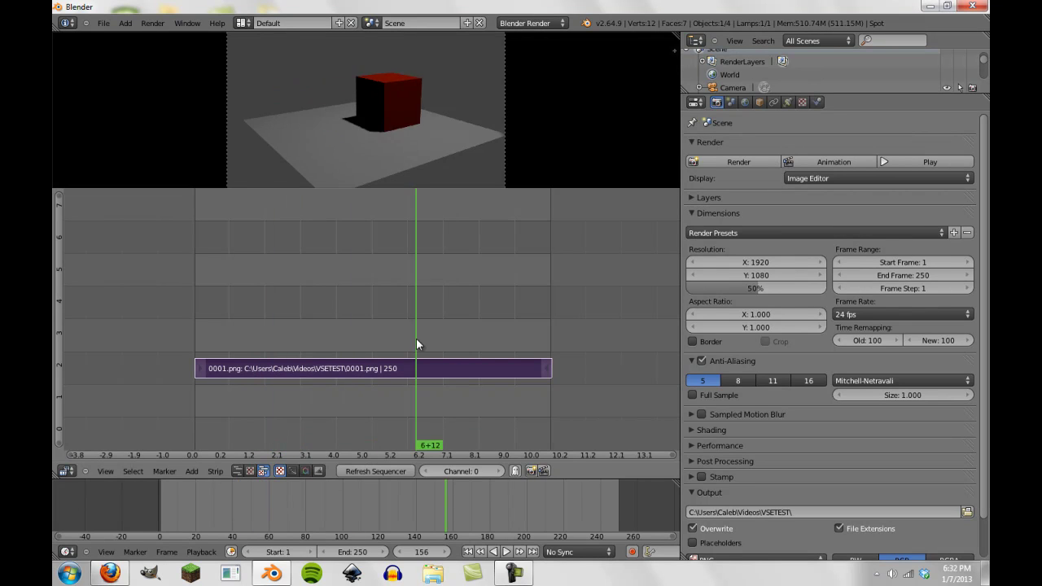
pyautogui.moveTo(416, 344); pyautogui.dragTo(174, 345)
pyautogui.hotkey('alt', 'a')
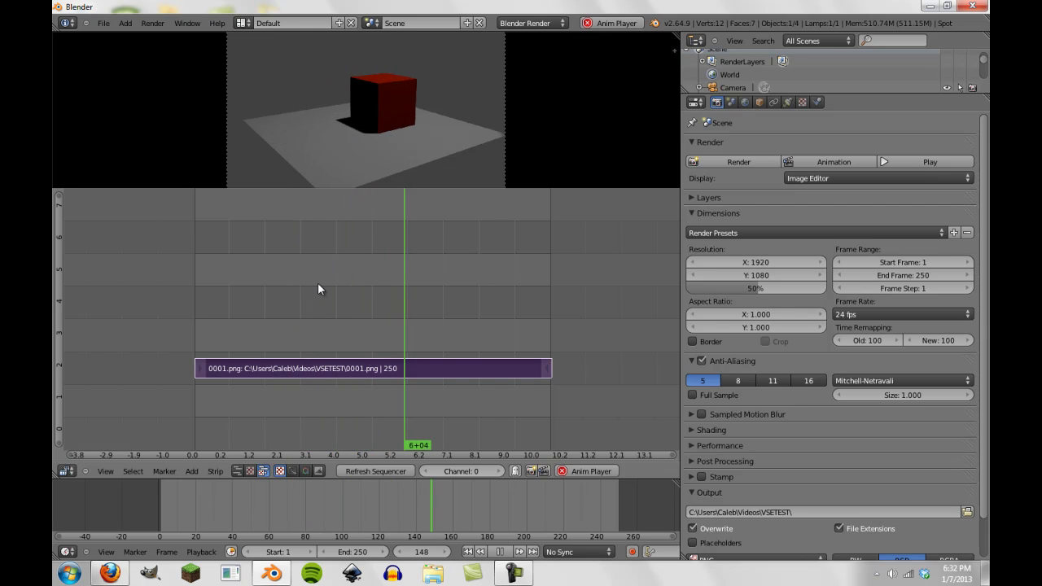
pyautogui.press('Escape')
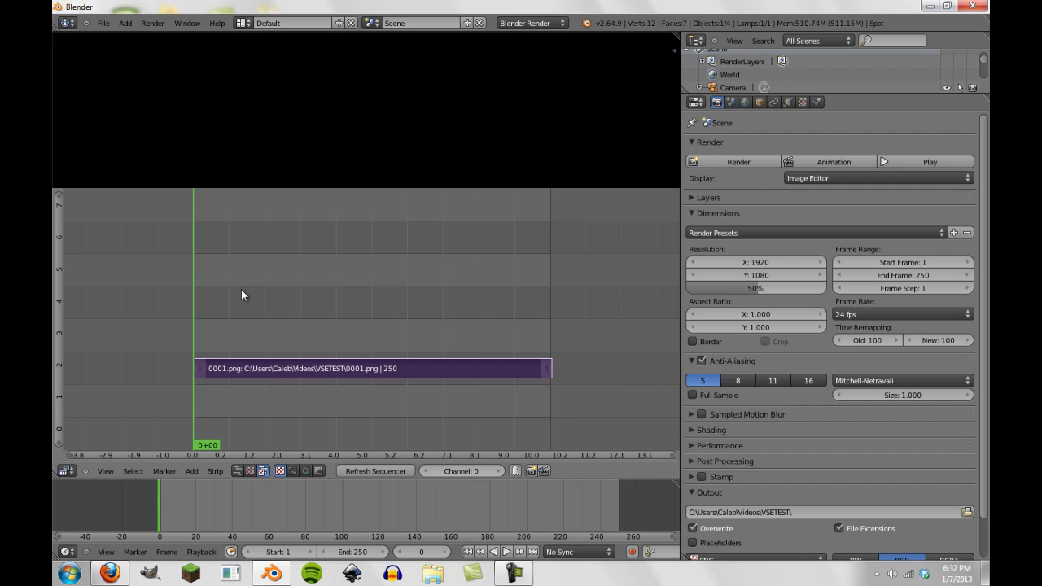
pyautogui.moveTo(202, 290); pyautogui.dragTo(265, 329)
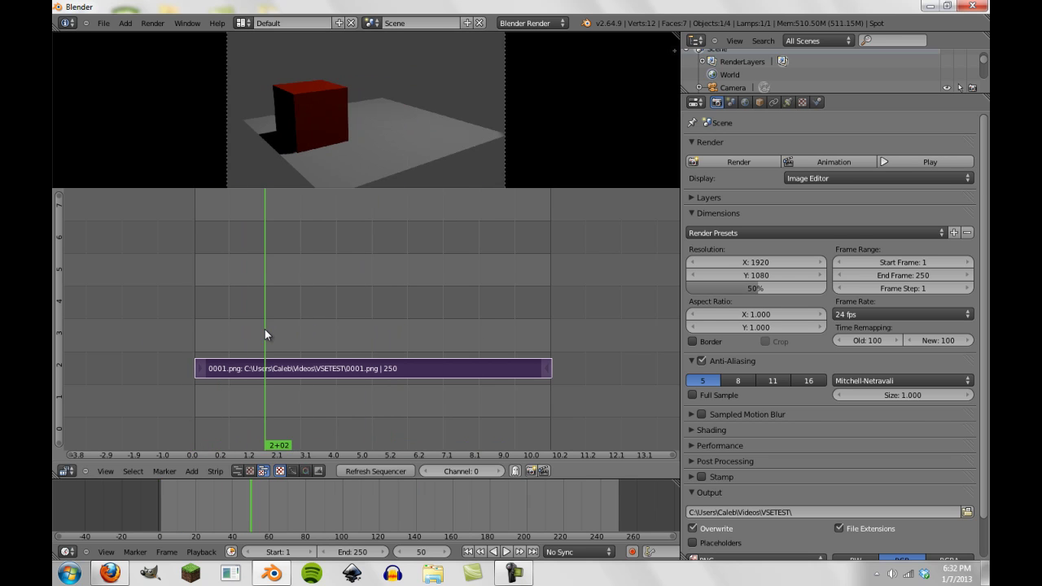
pyautogui.hotkey('alt', 'a')
pyautogui.press('Escape')
# Start a new sound strip and pick the Swoosh 1-SoundBible .wav file from Downloads.
pyautogui.hotkey('shift', 'a')
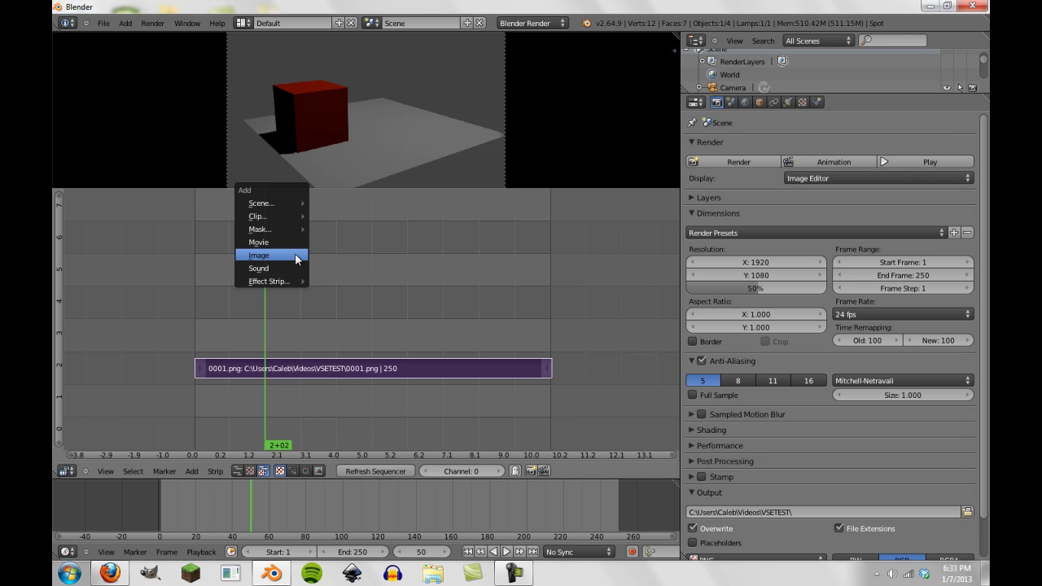
pyautogui.click(287, 268)
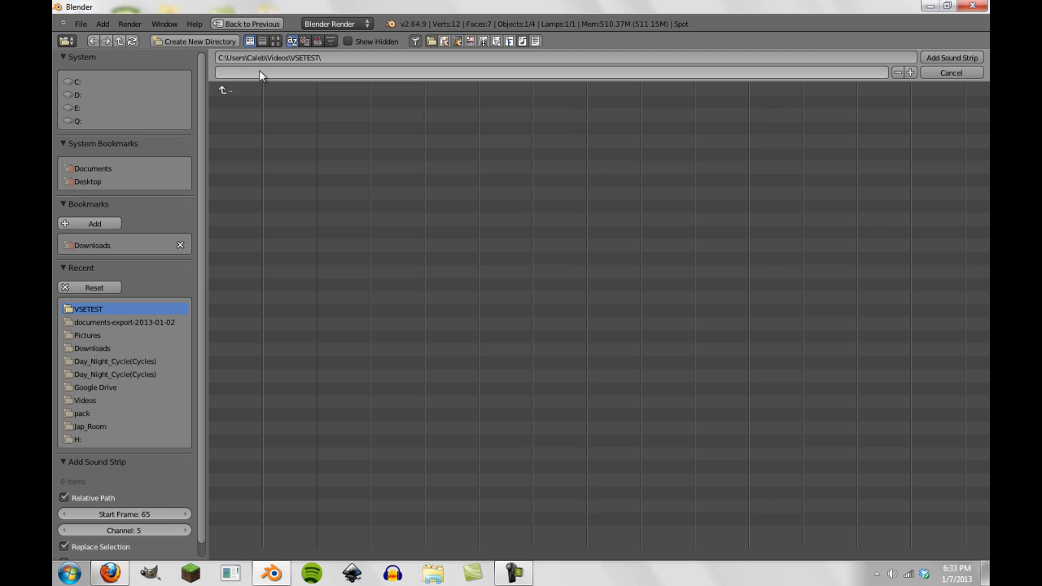
pyautogui.click(105, 348)
pyautogui.scroll(-3, 374, 236)
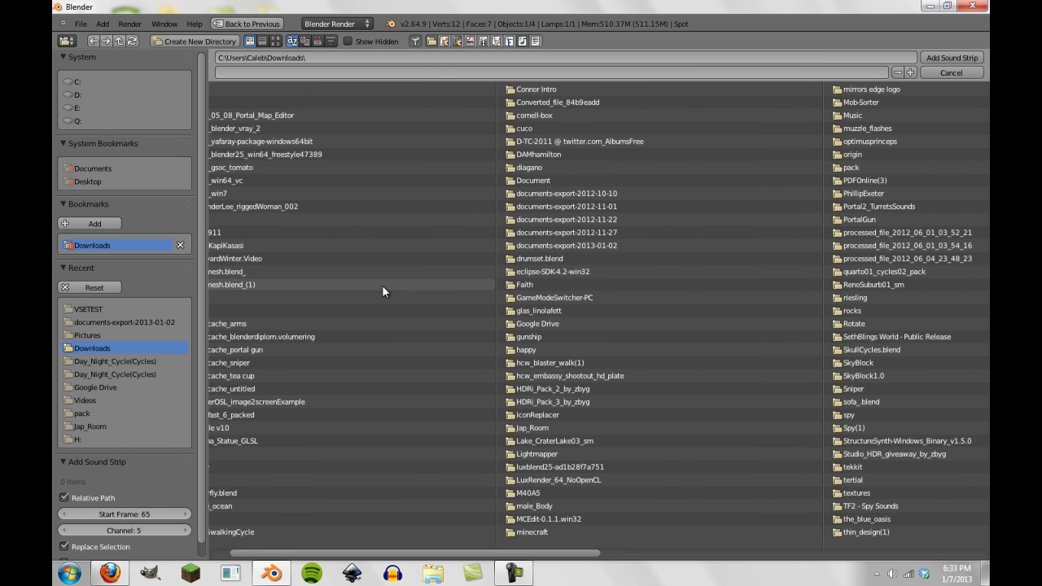
pyautogui.scroll(-6, 431, 121)
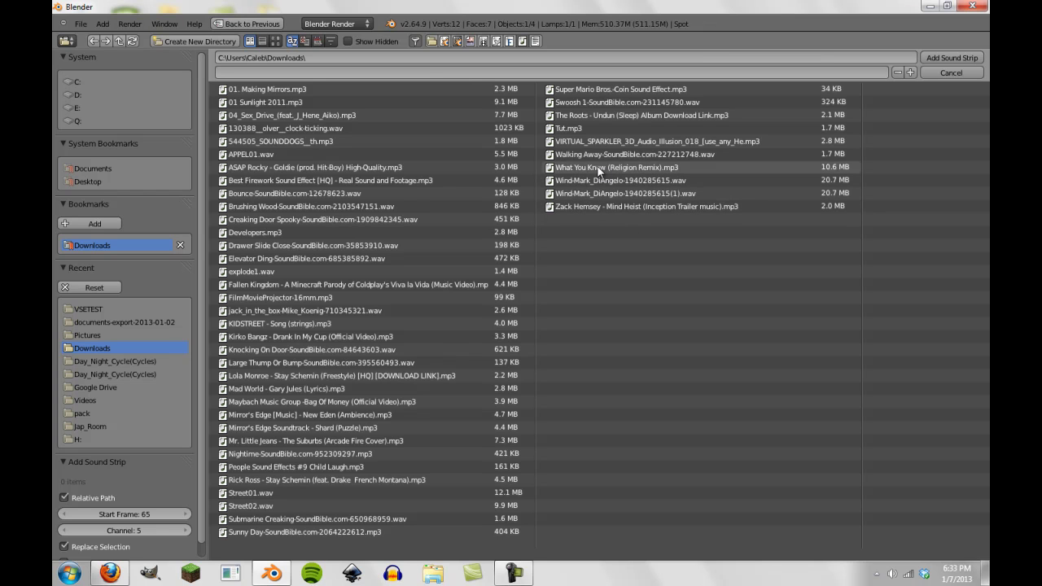
pyautogui.click(613, 102)
# Add the Swoosh sound strip in channel 4 and play back twice to check its timing.
pyautogui.click(949, 58)
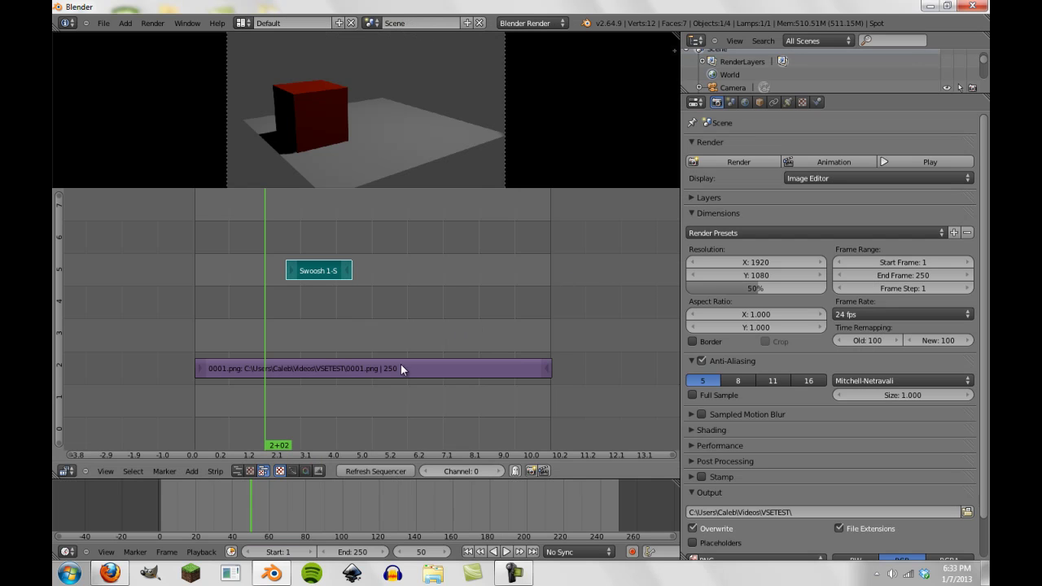
pyautogui.click(265, 306)
pyautogui.moveTo(213, 366); pyautogui.dragTo(209, 361)
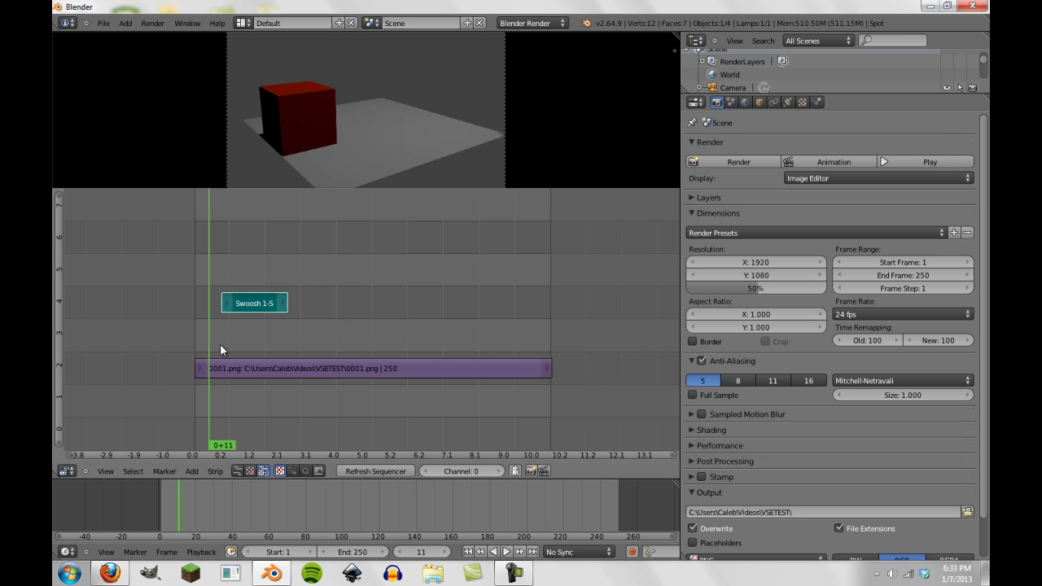
pyautogui.hotkey('alt', 'a')
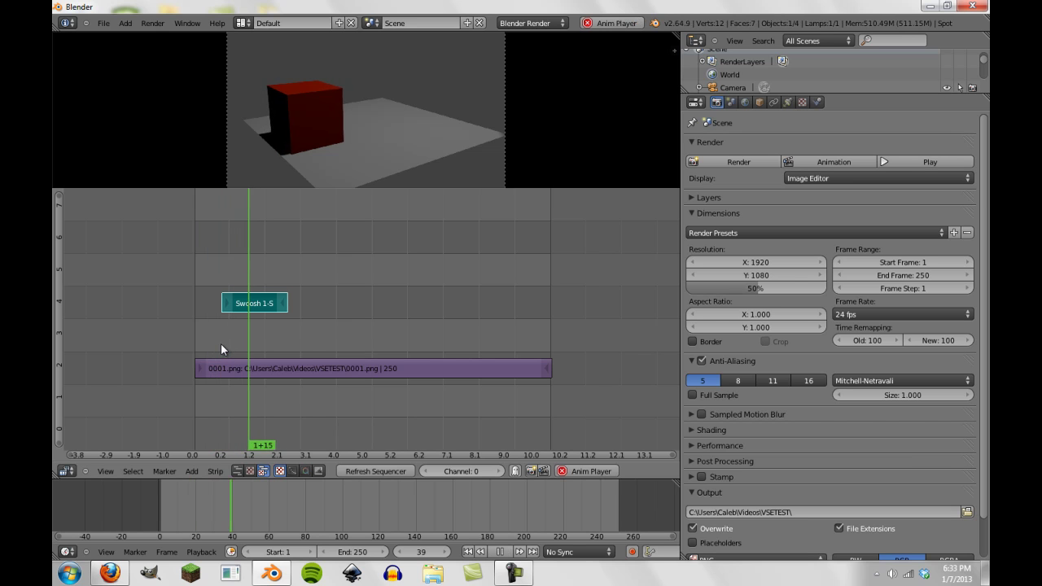
pyautogui.press('Escape')
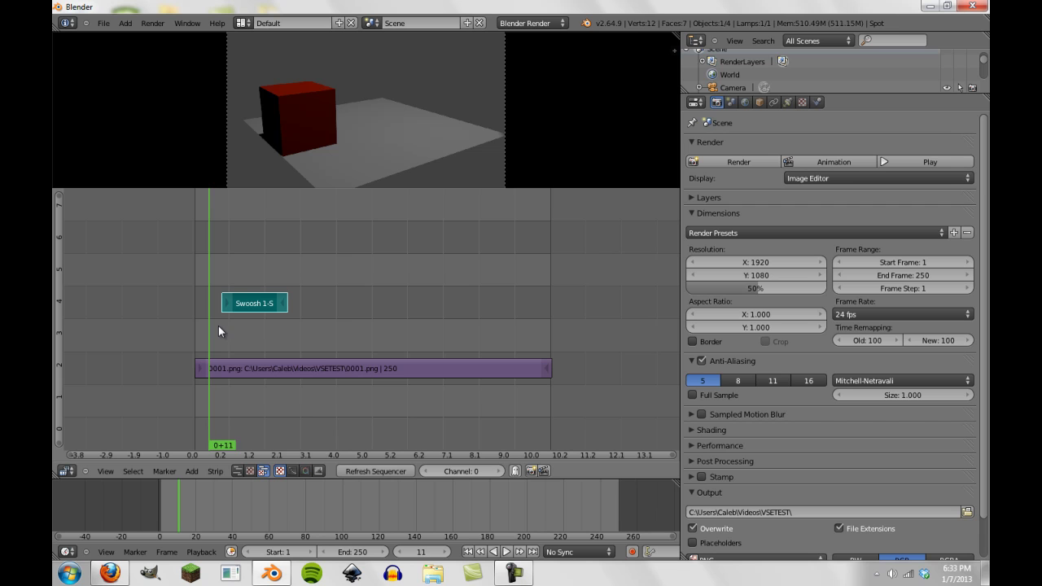
pyautogui.hotkey('alt', 'a')
pyautogui.press('Escape')
# Move the Swoosh strip to channel 1 beneath the cube strip, slightly later, and replay.
pyautogui.moveTo(243, 309); pyautogui.dragTo(307, 397, button='right')
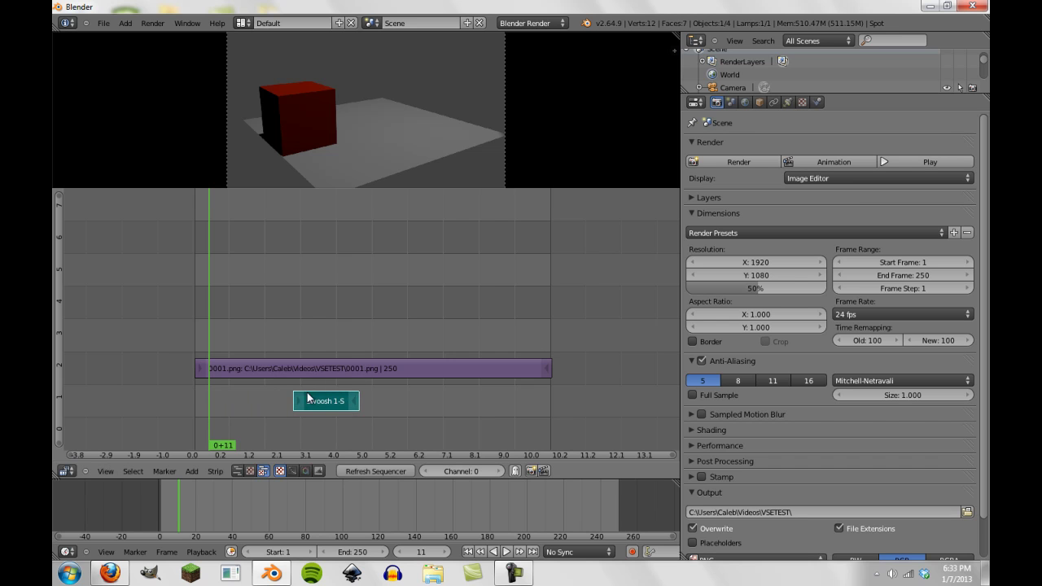
pyautogui.moveTo(244, 396); pyautogui.dragTo(198, 400)
pyautogui.hotkey('alt', 'a')
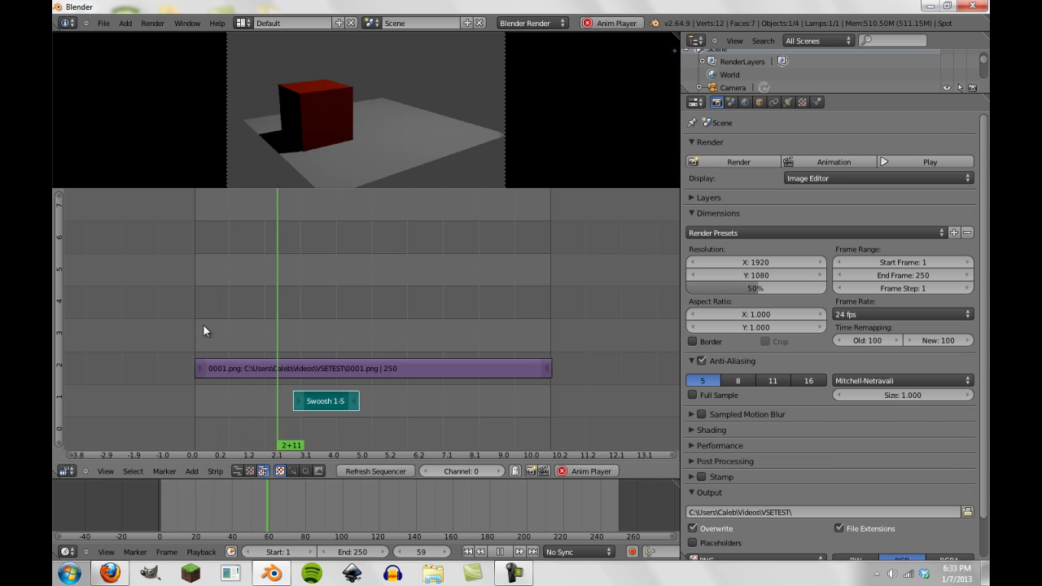
pyautogui.press('Escape')
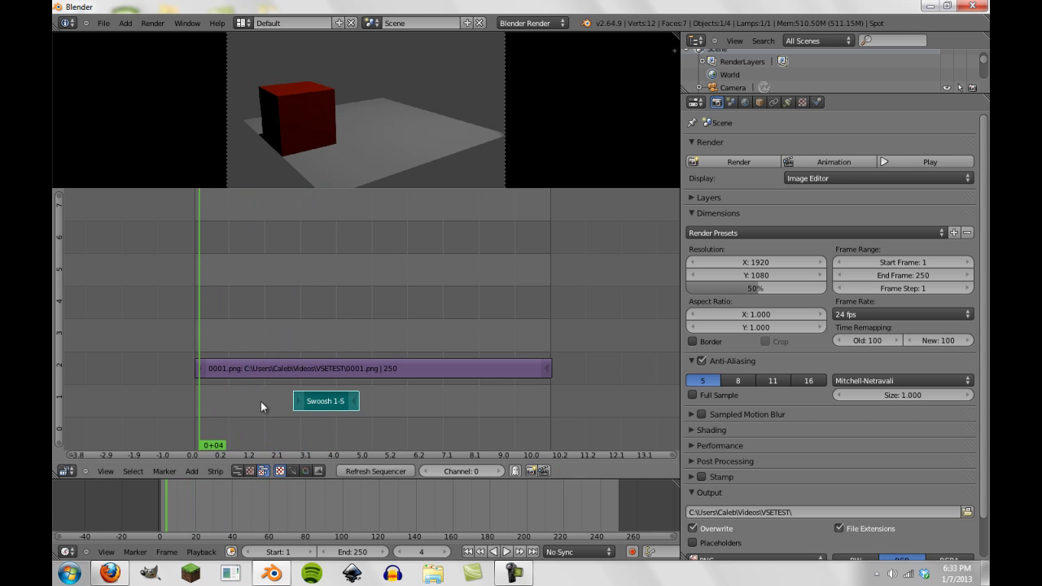
pyautogui.press('n')
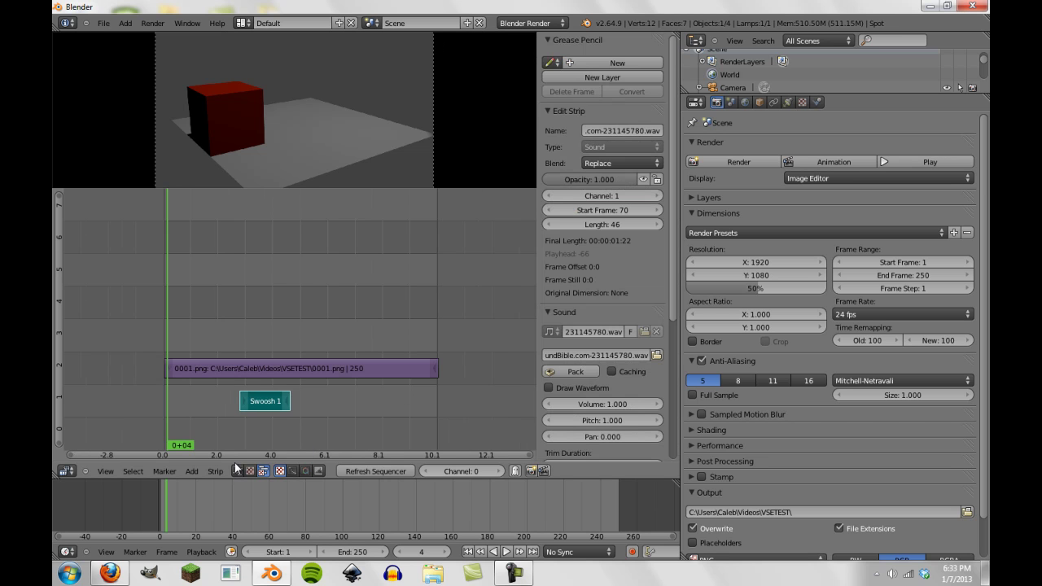
pyautogui.scroll(5, 266, 406)
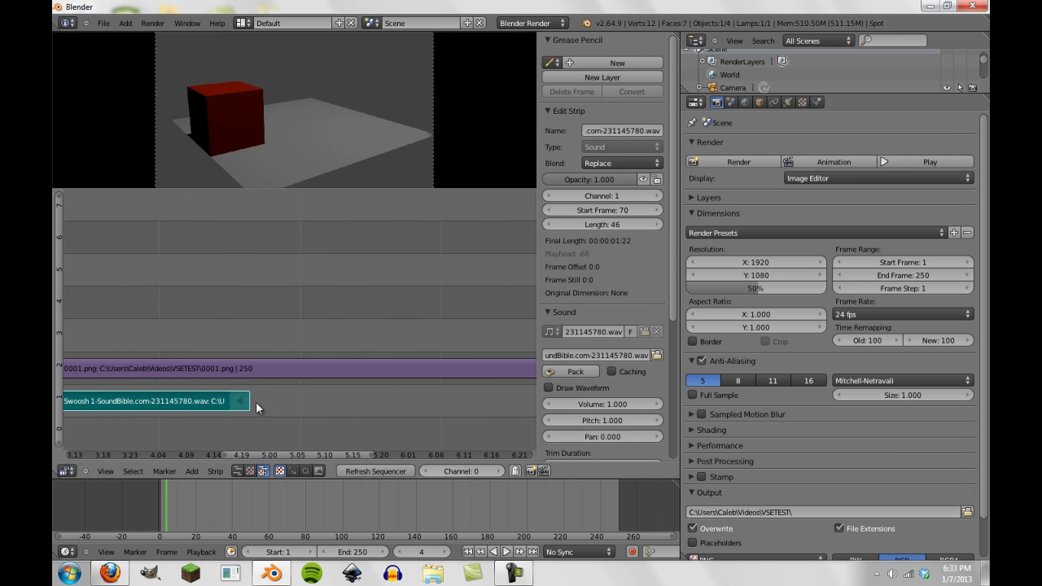
pyautogui.moveTo(255, 401); pyautogui.dragTo(438, 385, button='middle')
pyautogui.click(550, 387)
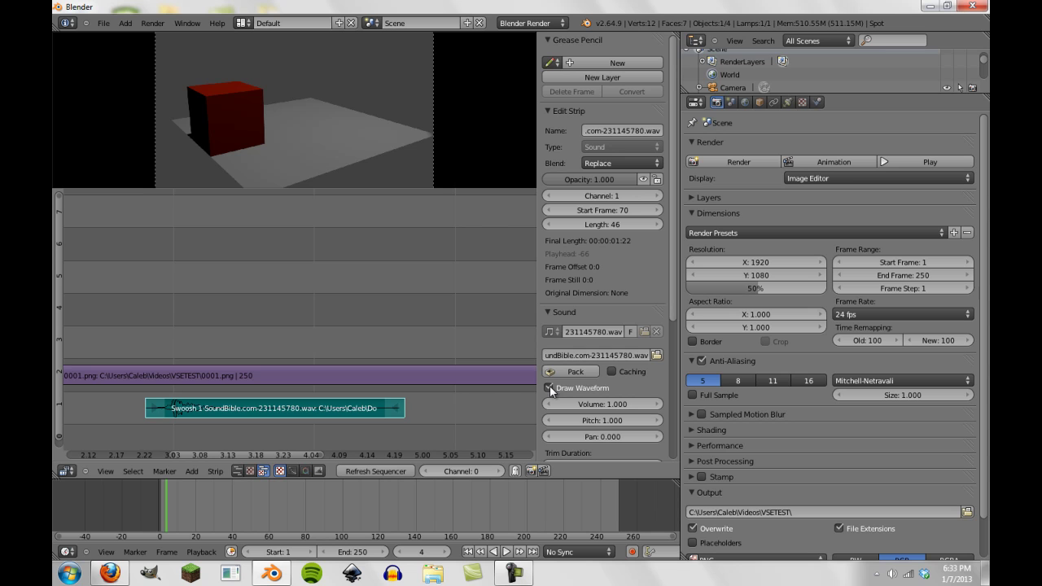
pyautogui.moveTo(280, 429); pyautogui.dragTo(356, 366, button='middle')
pyautogui.scroll(5, 311, 422)
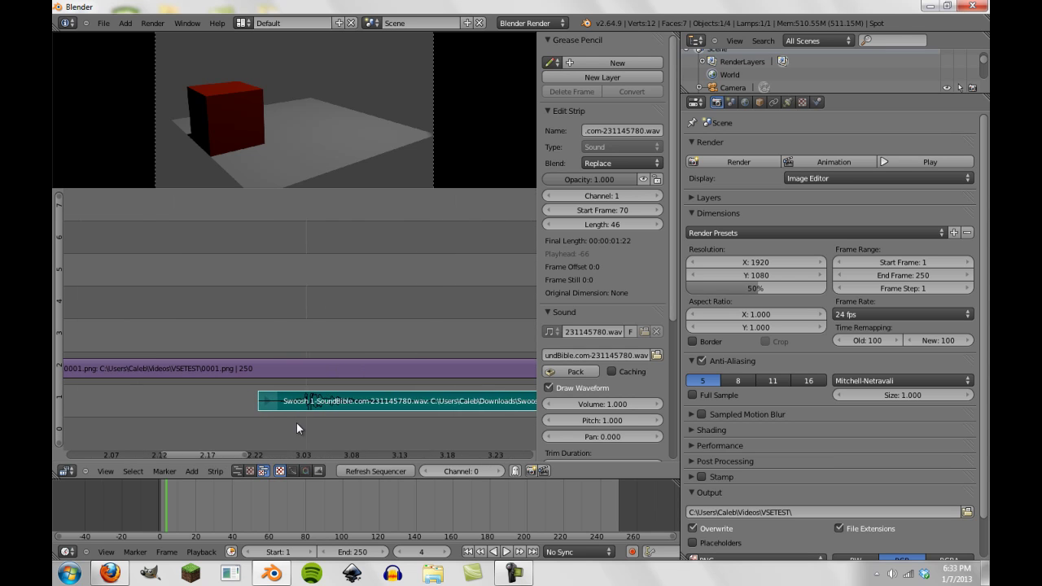
pyautogui.moveTo(268, 417); pyautogui.dragTo(63, 418)
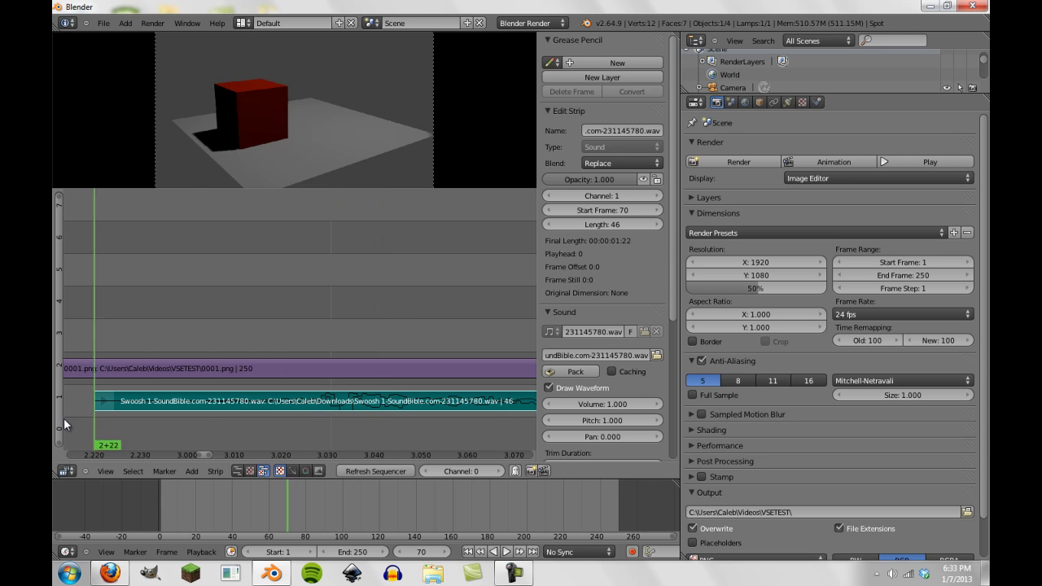
pyautogui.scroll(-4, 132, 413)
pyautogui.scroll(-6, 248, 414)
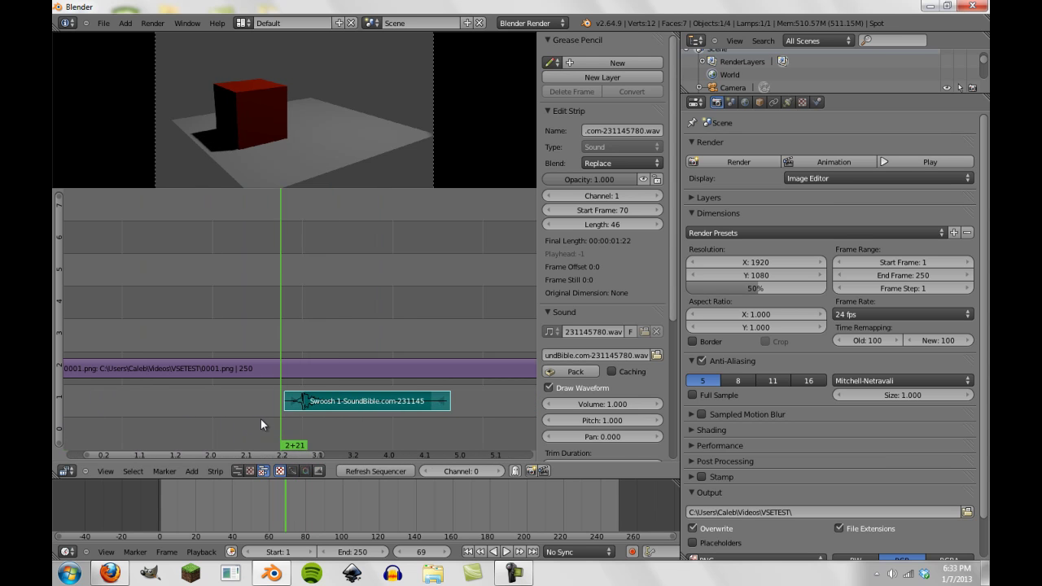
pyautogui.click(162, 415)
pyautogui.click(549, 388)
pyautogui.press('n')
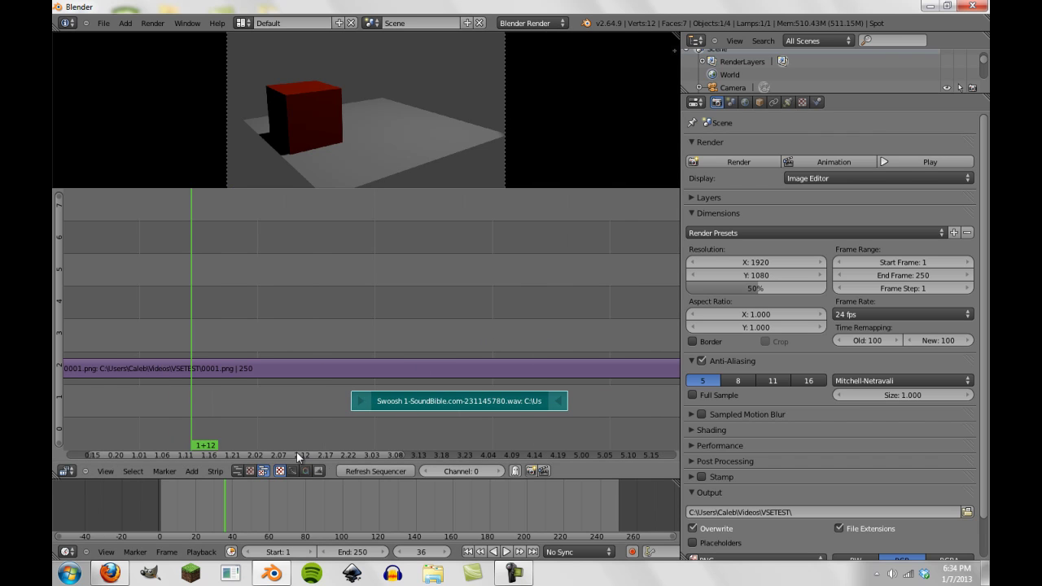
pyautogui.click(201, 552)
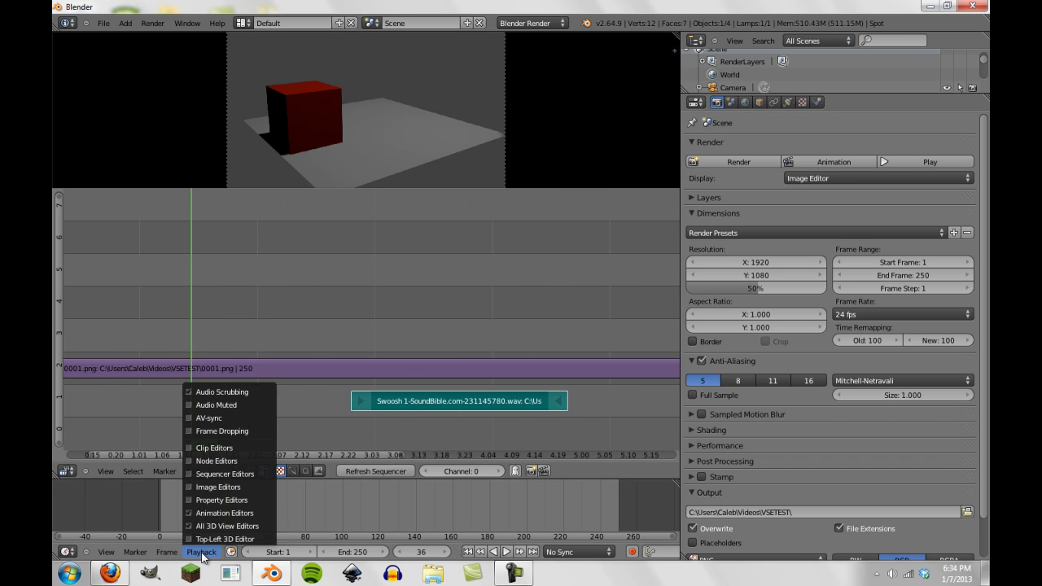
pyautogui.click(220, 392)
pyautogui.hotkey('alt', 'a')
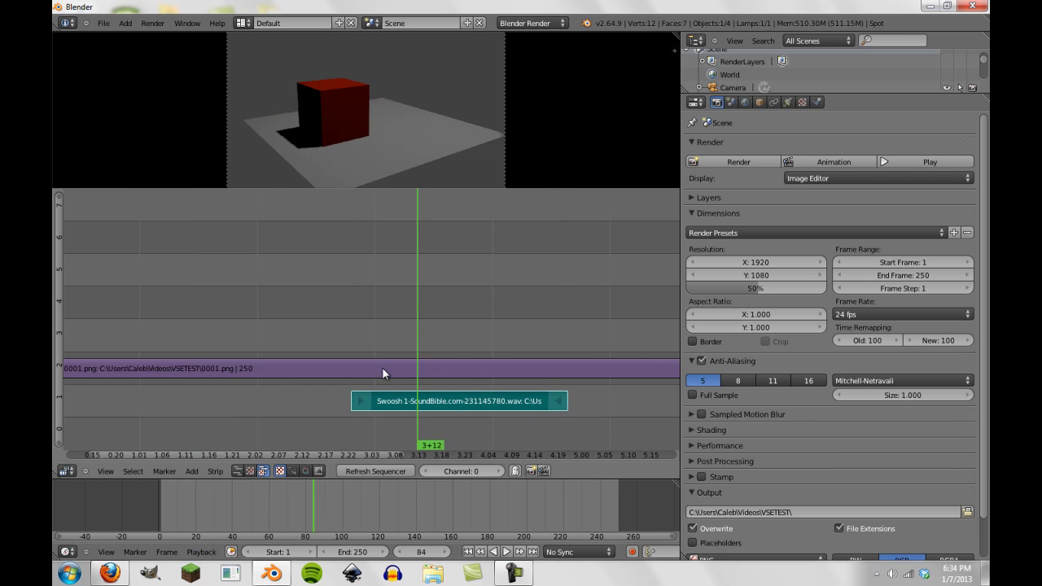
pyautogui.moveTo(424, 384)
pyautogui.mouseDown()
pyautogui.moveTo(437, 391)
pyautogui.moveTo(365, 399)
pyautogui.moveTo(418, 399)
pyautogui.mouseUp()
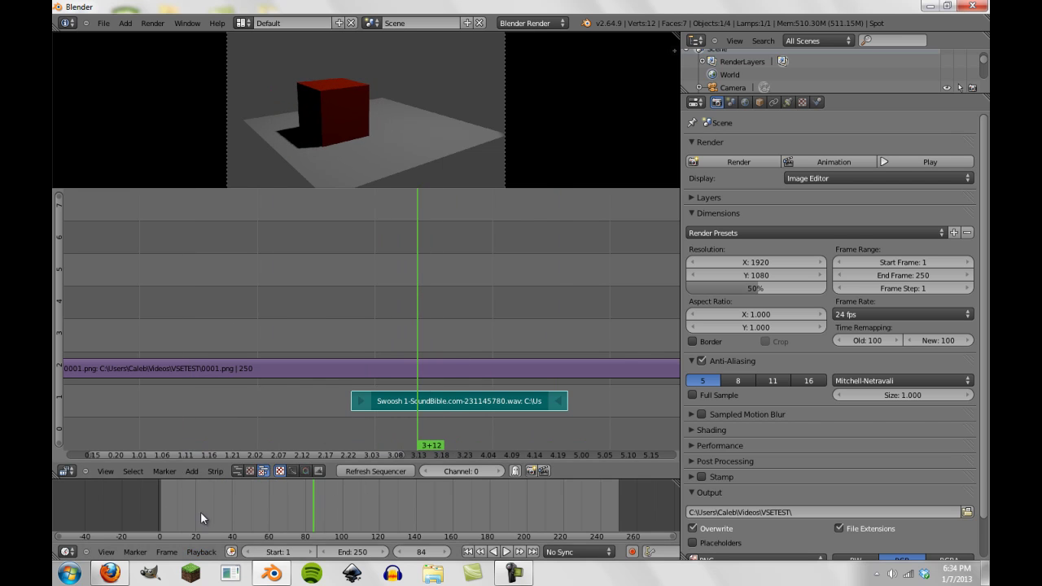
pyautogui.moveTo(251, 431); pyautogui.dragTo(172, 432)
pyautogui.click(201, 552)
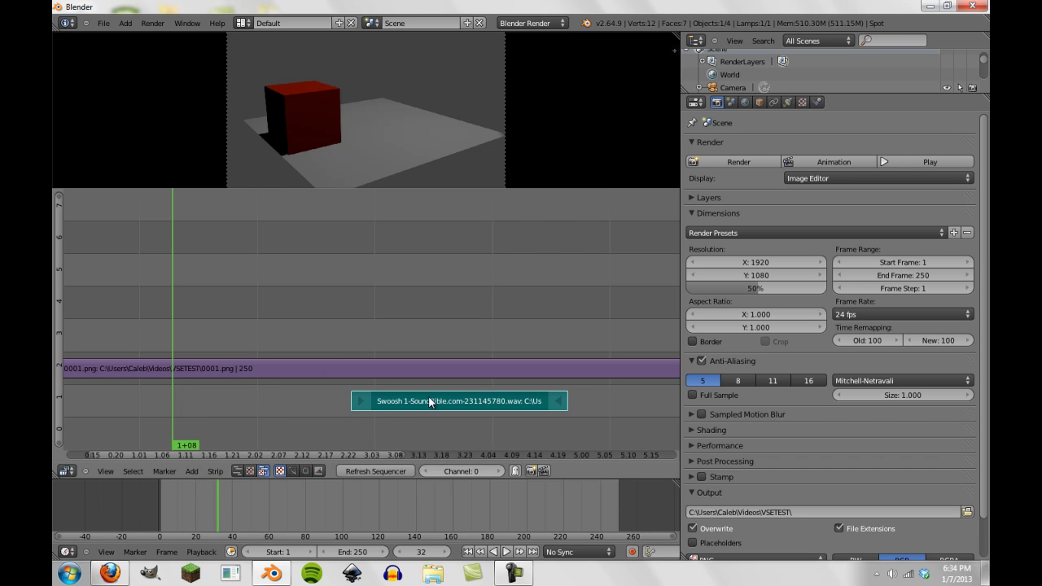
pyautogui.click(210, 553)
pyautogui.moveTo(352, 302); pyautogui.dragTo(237, 328)
pyautogui.scroll(-5, 268, 337)
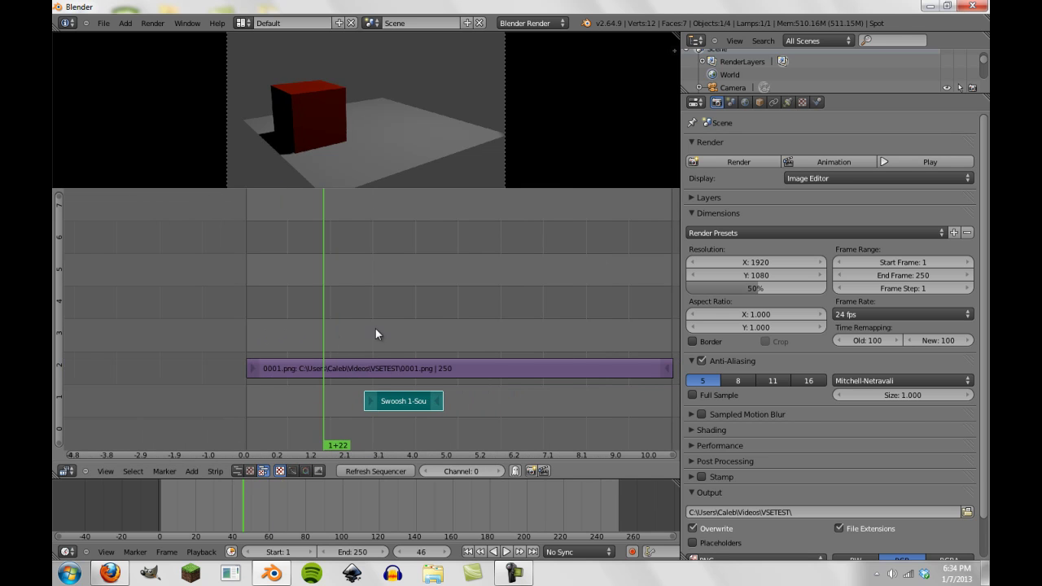
pyautogui.moveTo(375, 328); pyautogui.dragTo(218, 326)
pyautogui.scroll(-2, 407, 337)
pyautogui.moveTo(407, 337); pyautogui.dragTo(288, 326, button='middle')
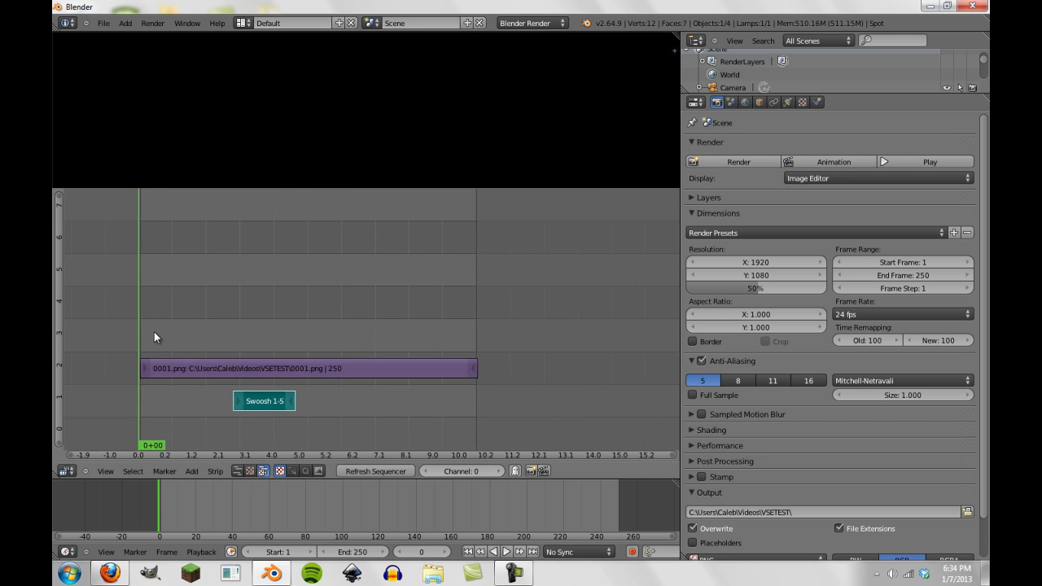
pyautogui.moveTo(153, 331); pyautogui.dragTo(142, 332)
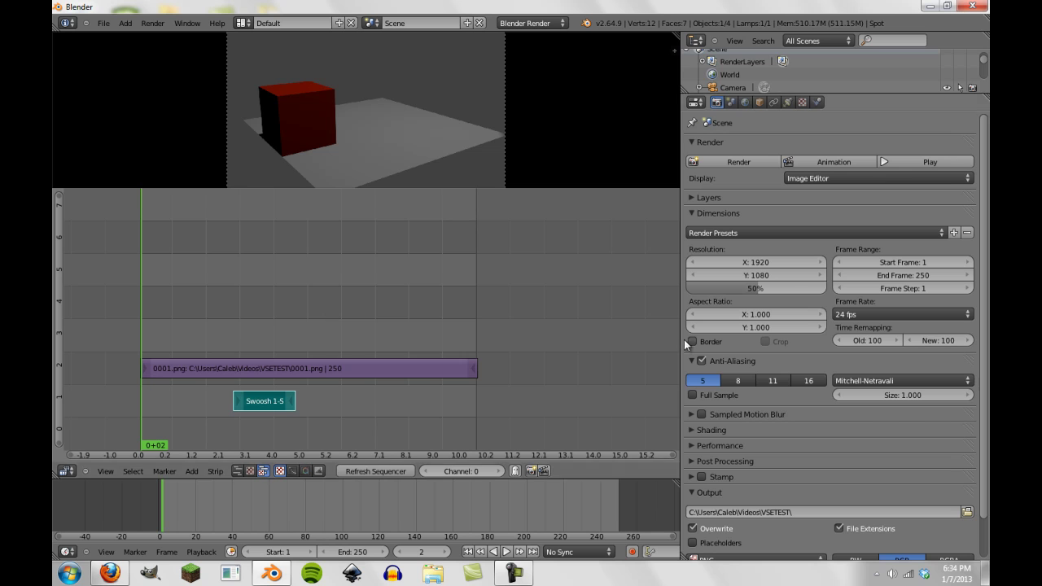
pyautogui.scroll(-2, 875, 435)
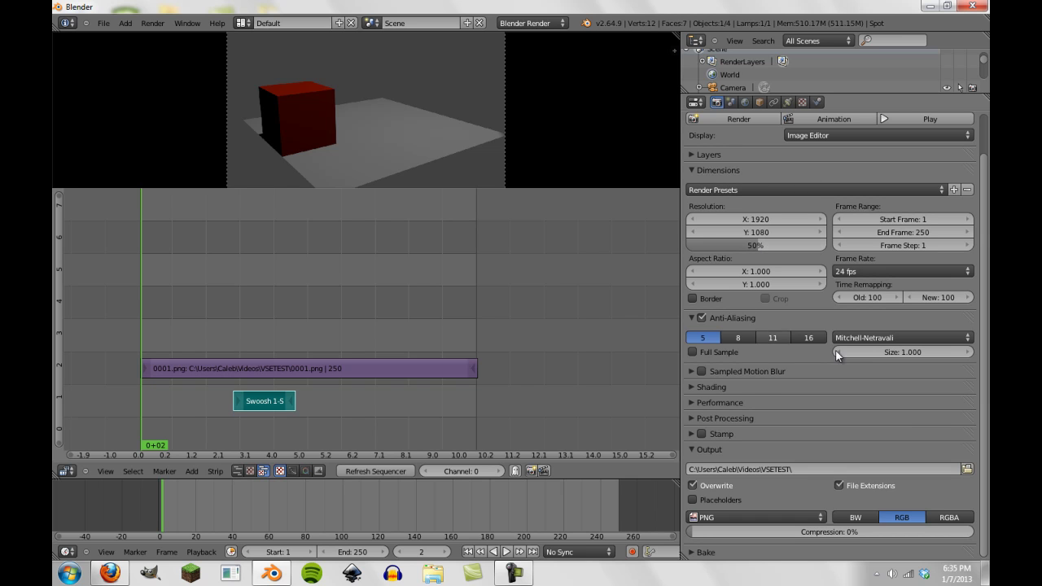
pyautogui.click(895, 271)
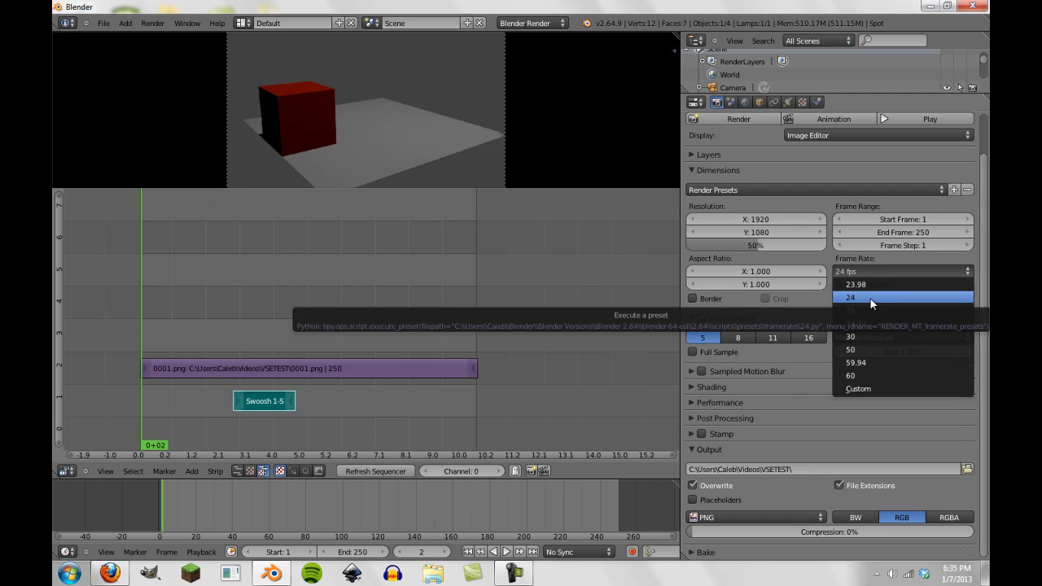
pyautogui.click(869, 298)
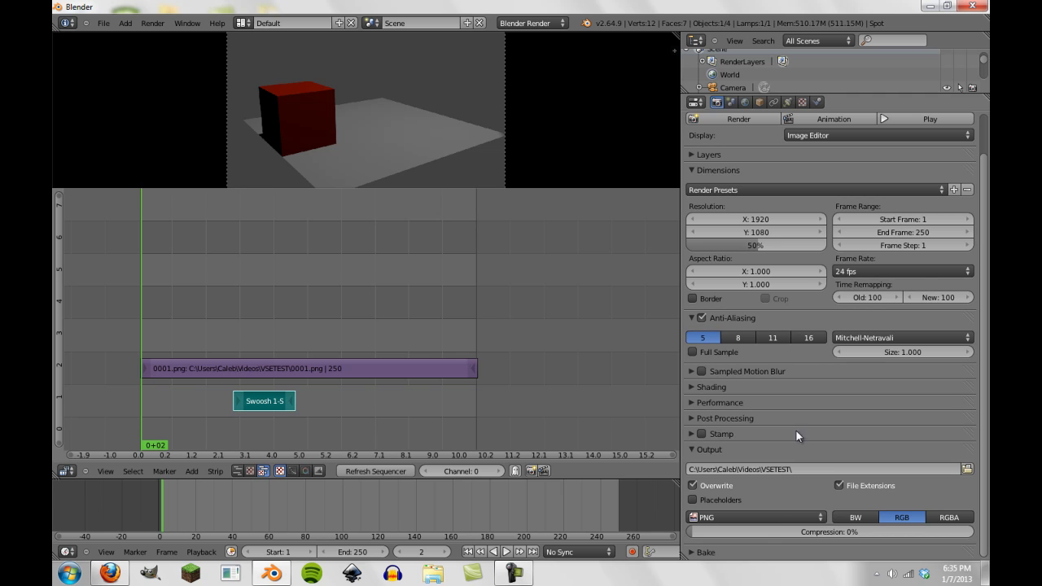
# Set the output File Format to MPEG and expand the Encoding panel.
pyautogui.click(774, 523)
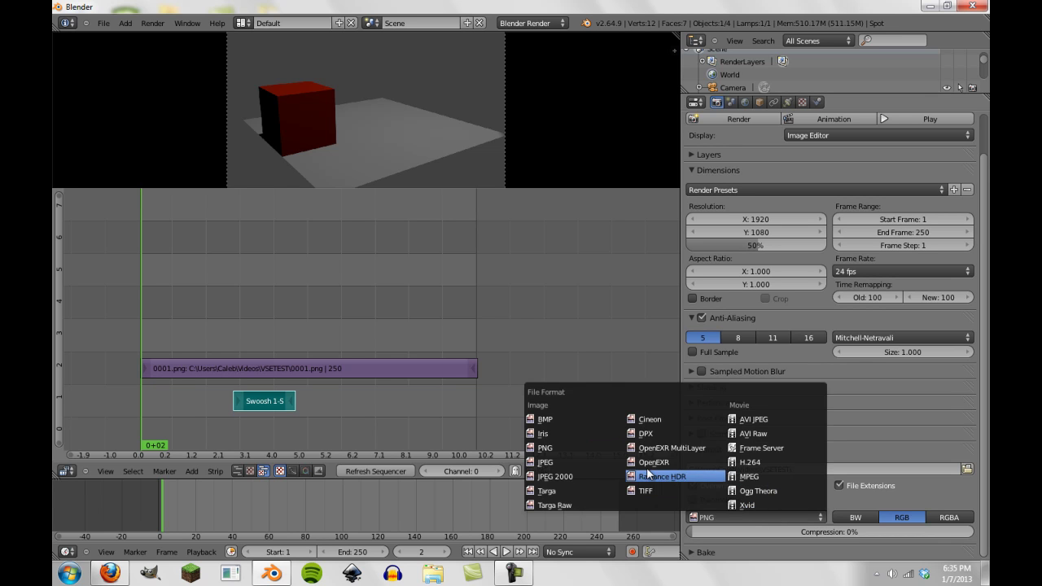
pyautogui.click(765, 477)
pyautogui.scroll(-4, 763, 494)
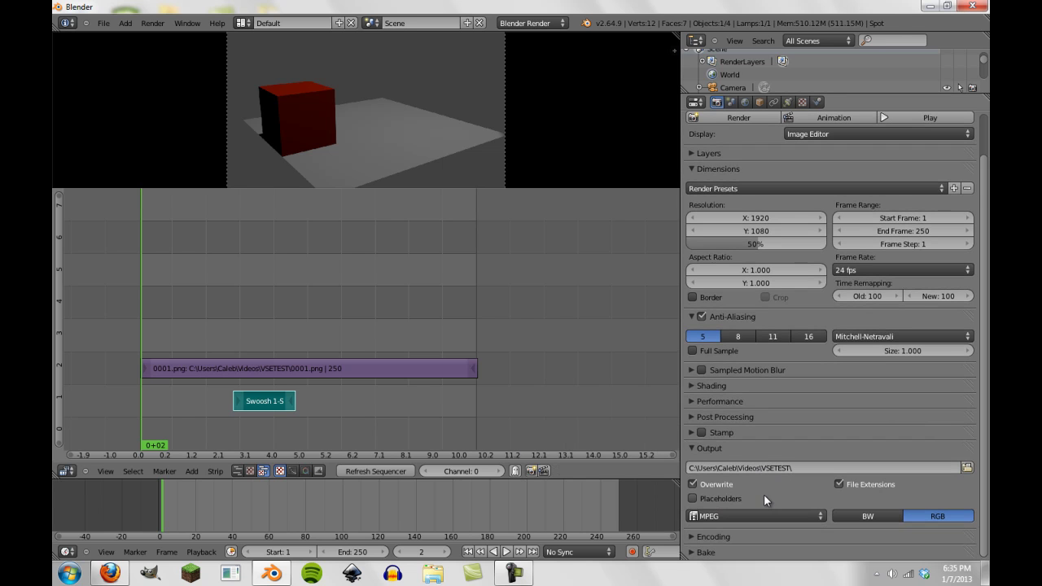
pyautogui.click(784, 437)
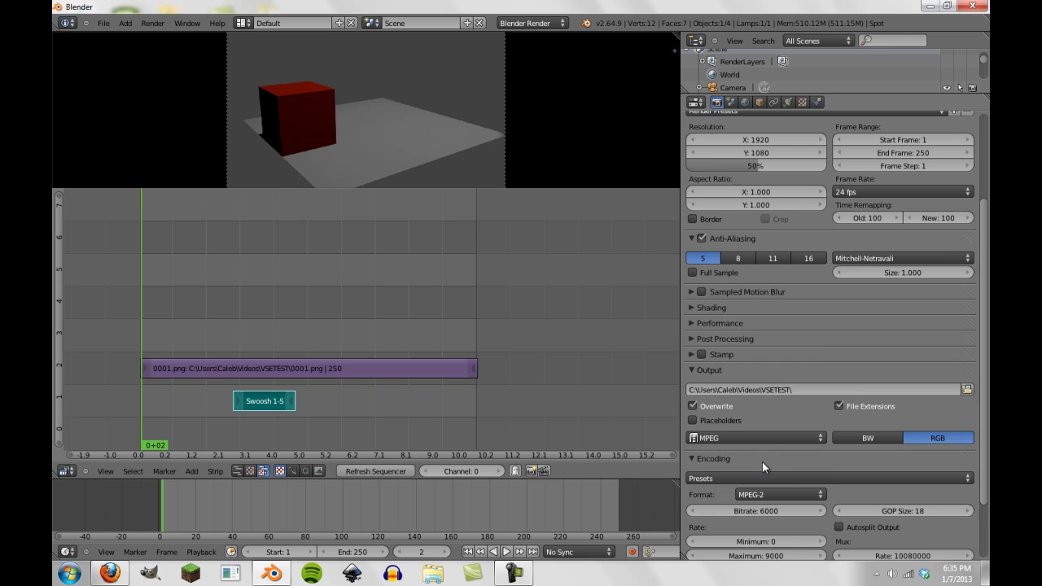
# Set the encoding container to MPEG-4 and the audio codec to AAC at bitrate 320.
pyautogui.scroll(-2, 762, 462)
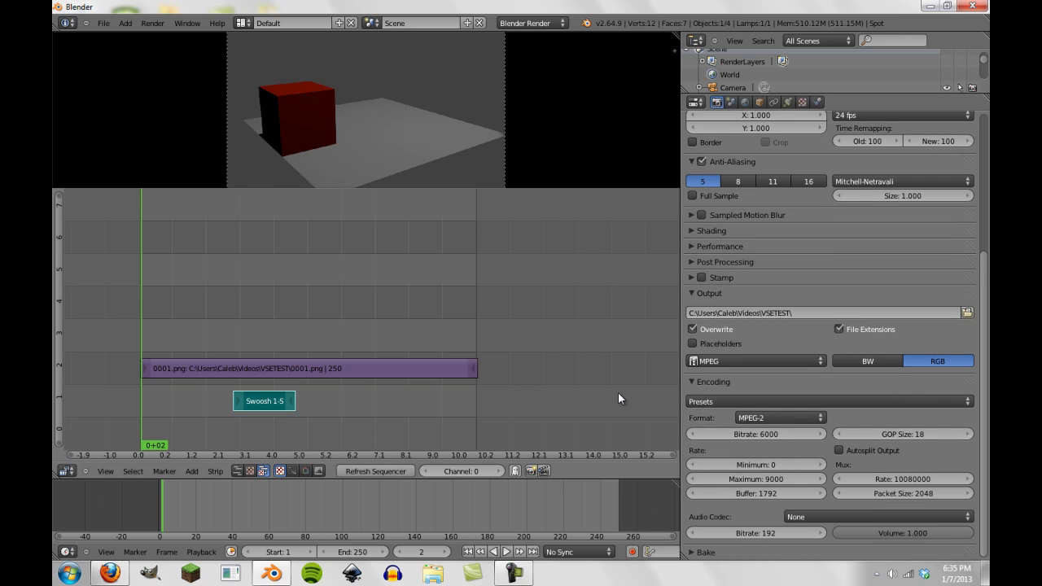
pyautogui.click(772, 419)
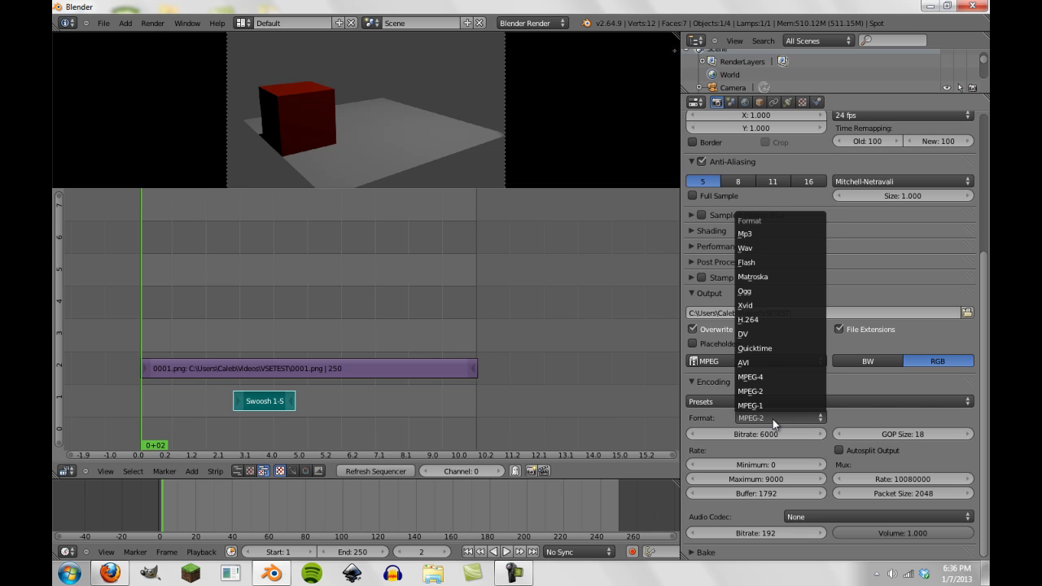
pyautogui.click(765, 379)
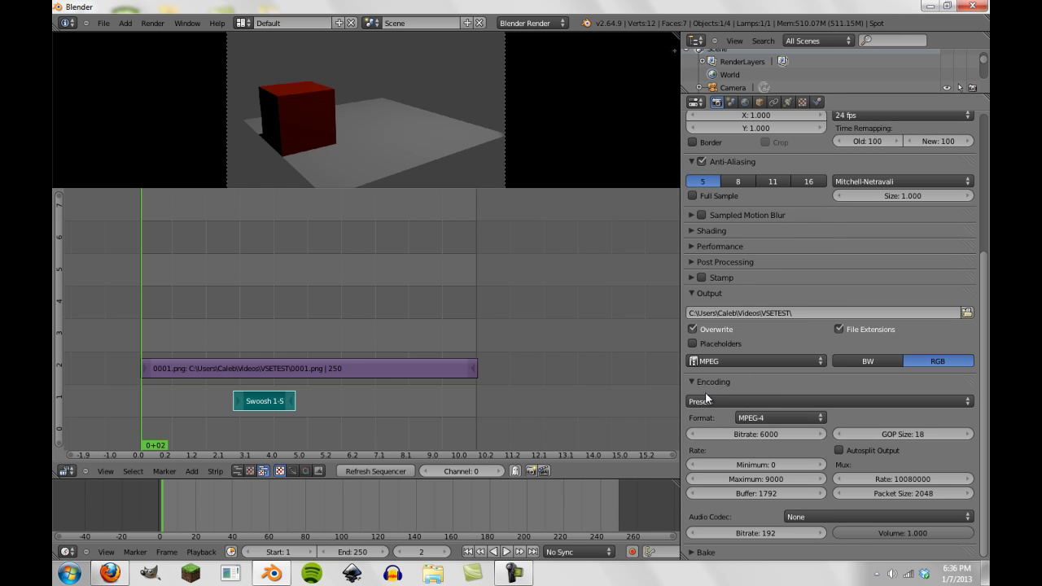
pyautogui.moveTo(225, 390); pyautogui.dragTo(185, 407)
pyautogui.click(806, 517)
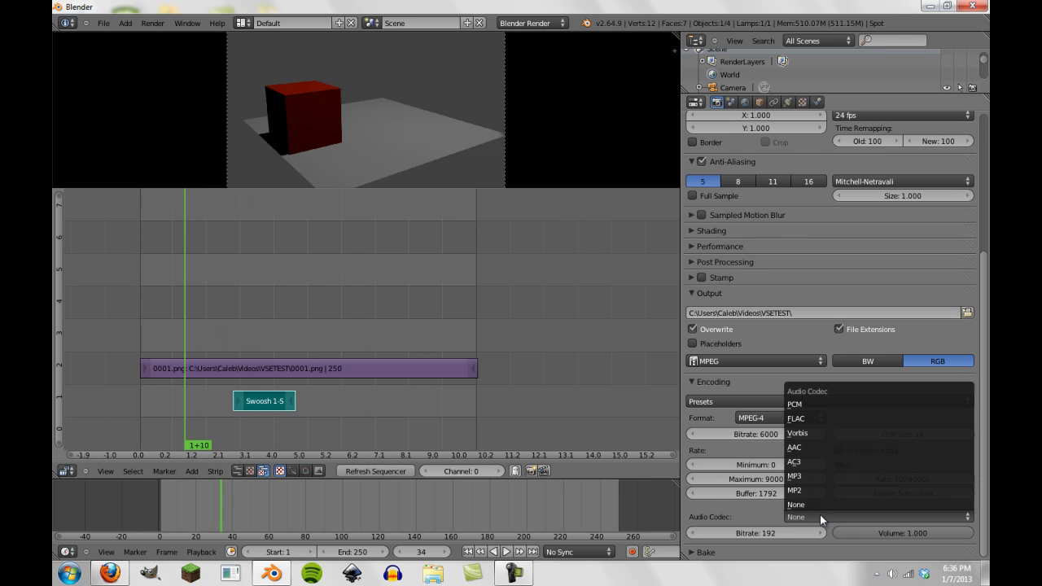
pyautogui.click(802, 448)
pyautogui.click(751, 532)
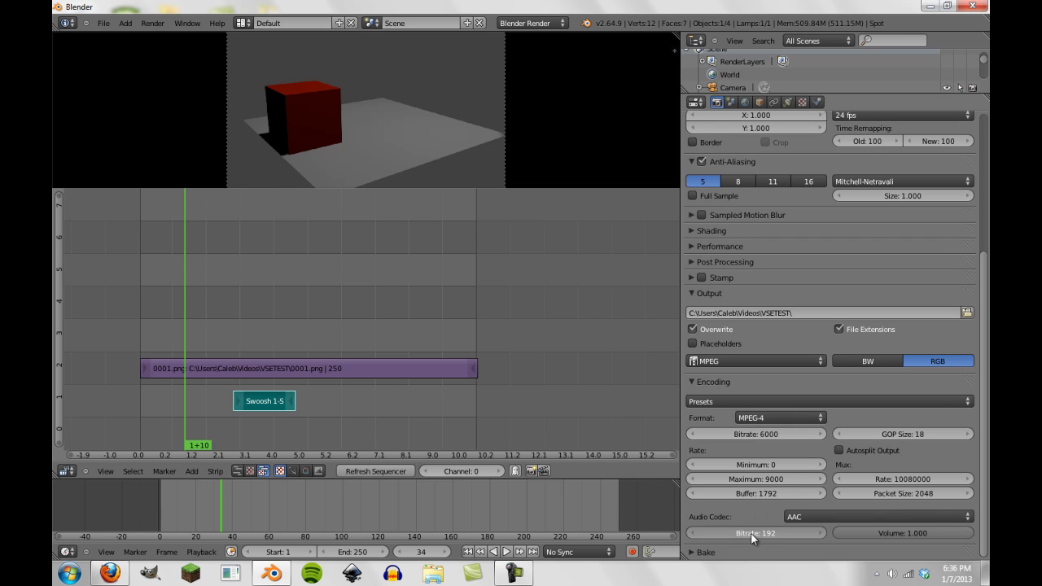
pyautogui.write('320')
pyautogui.press('Return')
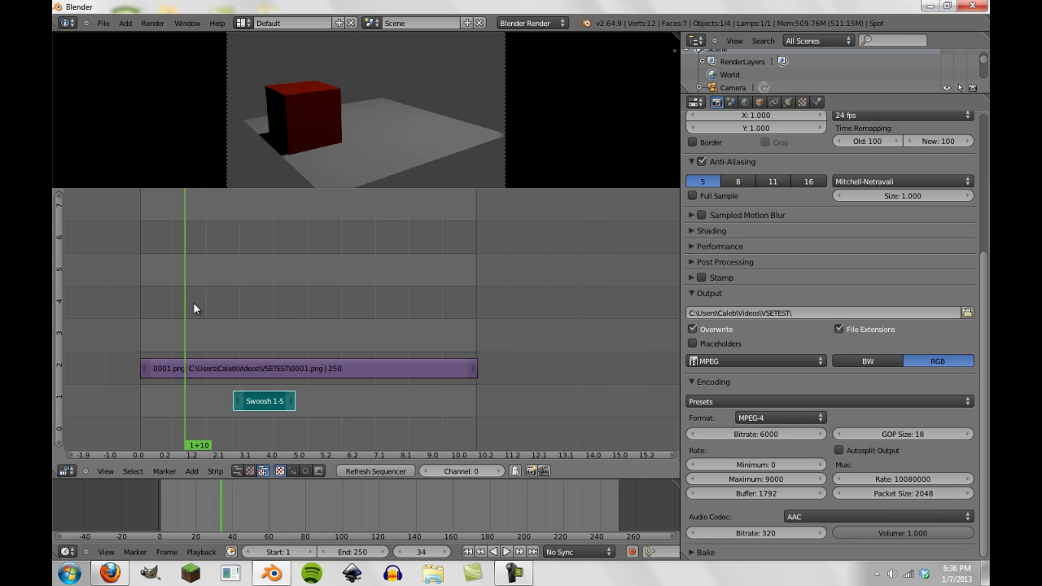
# Scrub the playhead back to the start and select the purple cube image strip.
pyautogui.moveTo(193, 302); pyautogui.dragTo(142, 310)
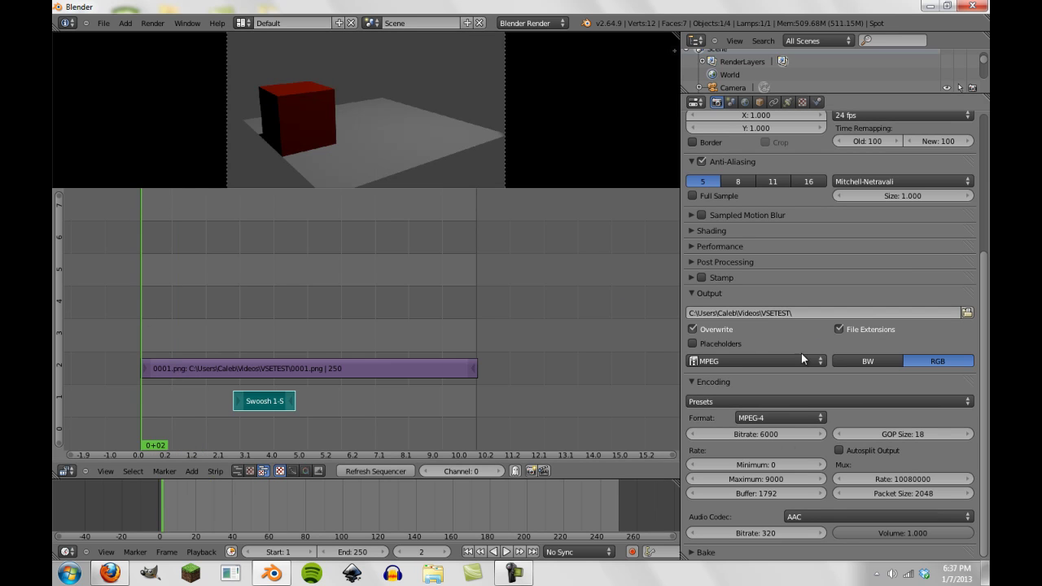
pyautogui.rightClick(349, 371)
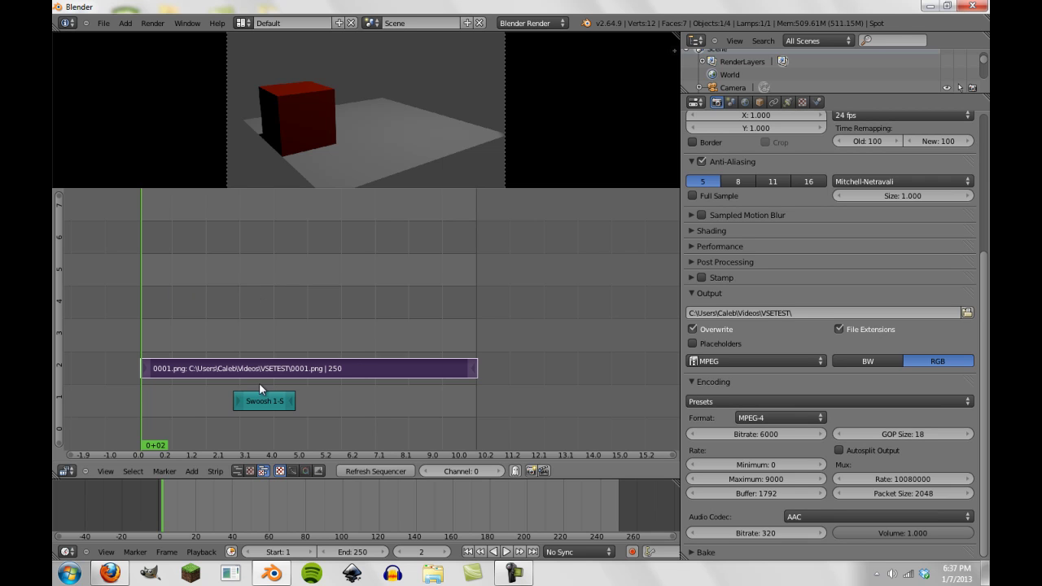
# Add a trial Adjustment Layer effect strip on channel 3.
pyautogui.scroll(4, 315, 377)
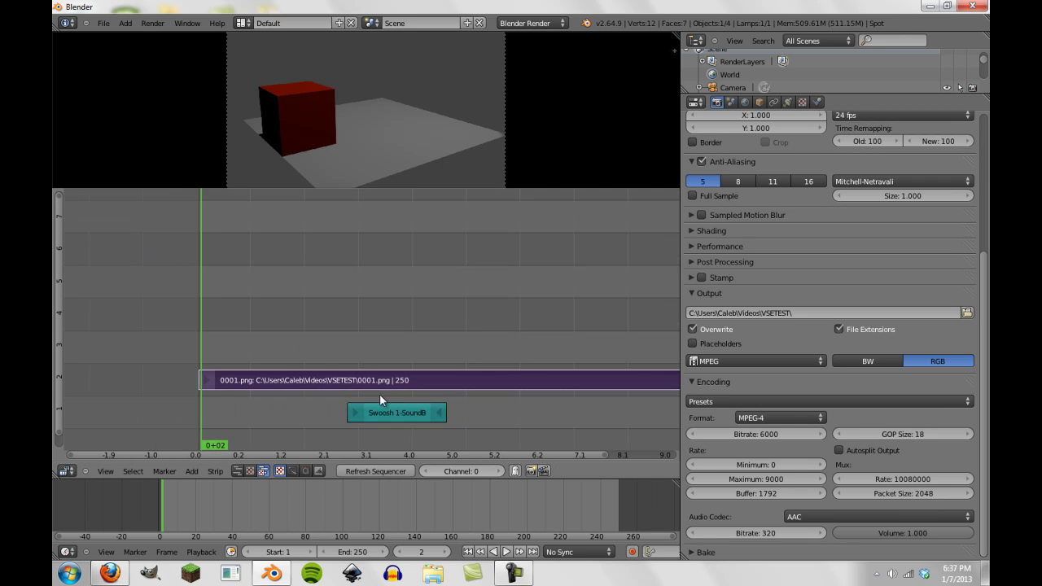
pyautogui.moveTo(376, 373); pyautogui.dragTo(319, 365, button='middle')
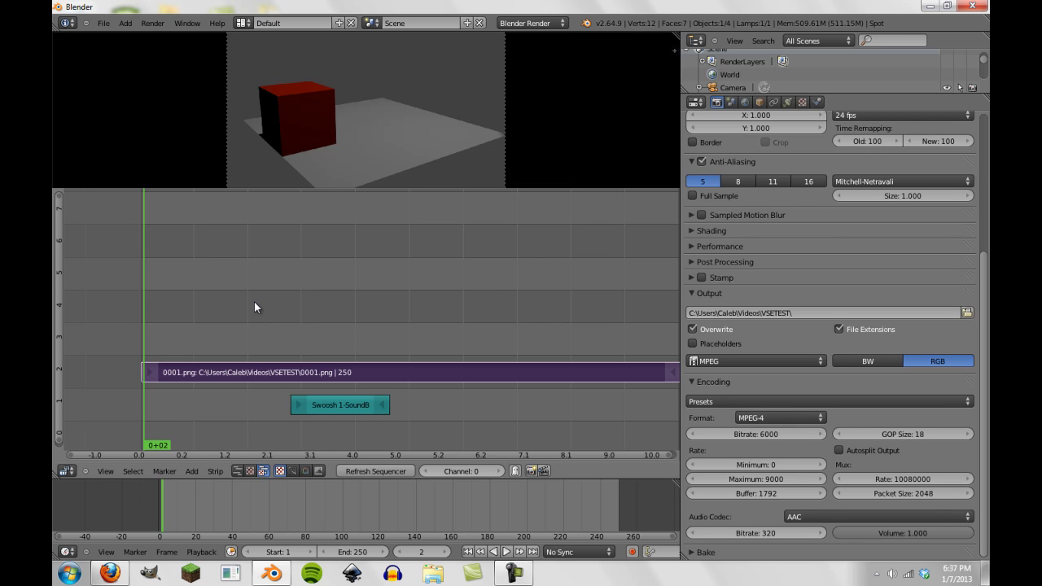
pyautogui.hotkey('shift', 'a')
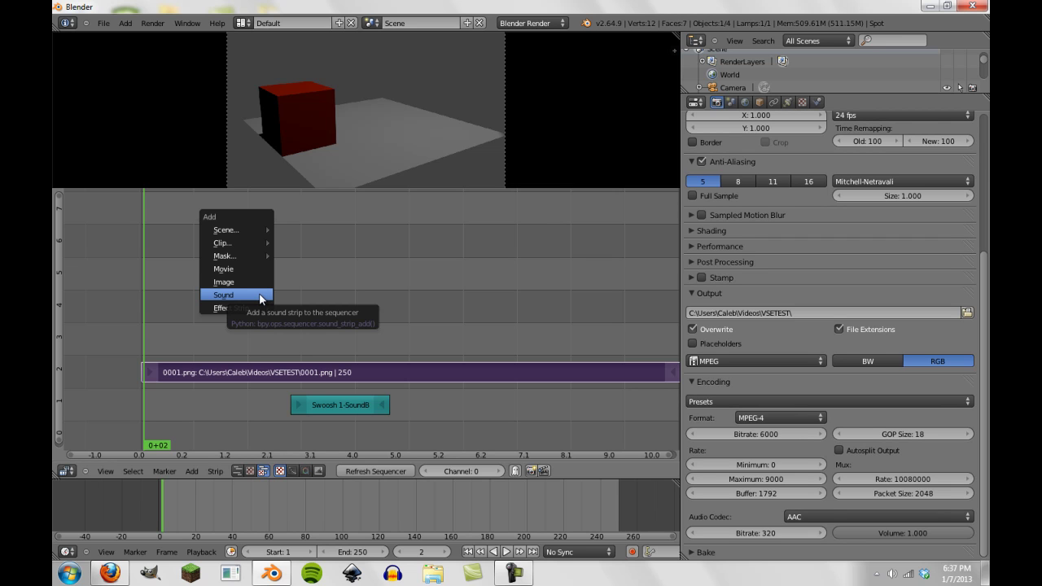
pyautogui.moveTo(241, 310)
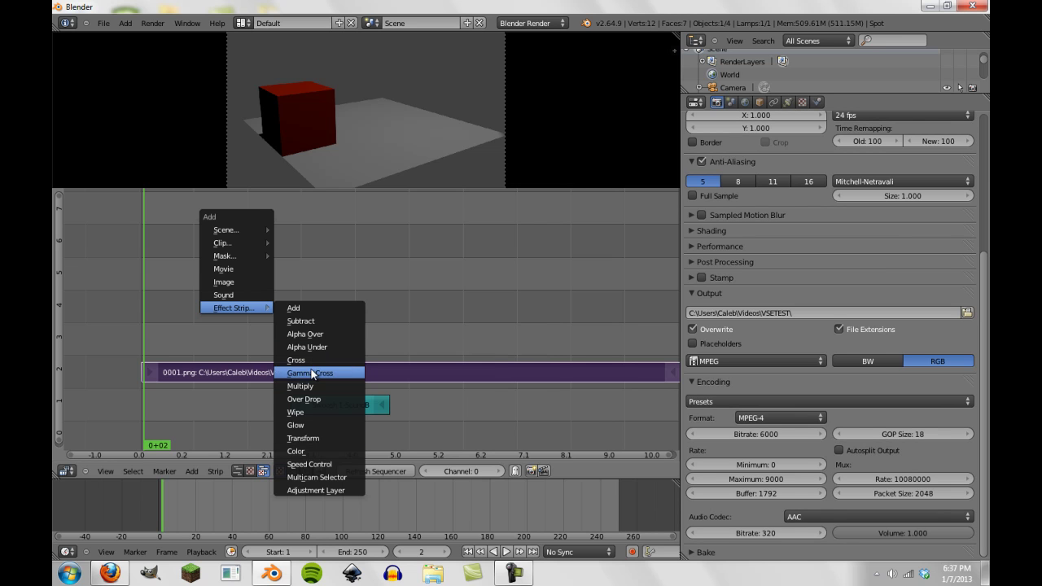
pyautogui.click(330, 490)
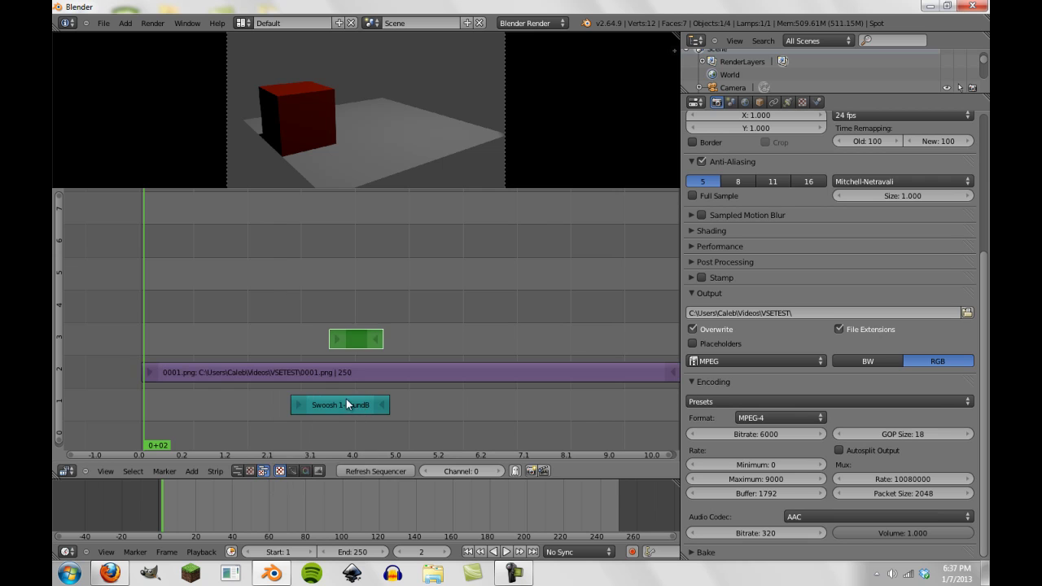
pyautogui.click(309, 341)
# Show the strip properties sidebar and delete the adjustment layer strip.
pyautogui.scroll(4, 309, 341)
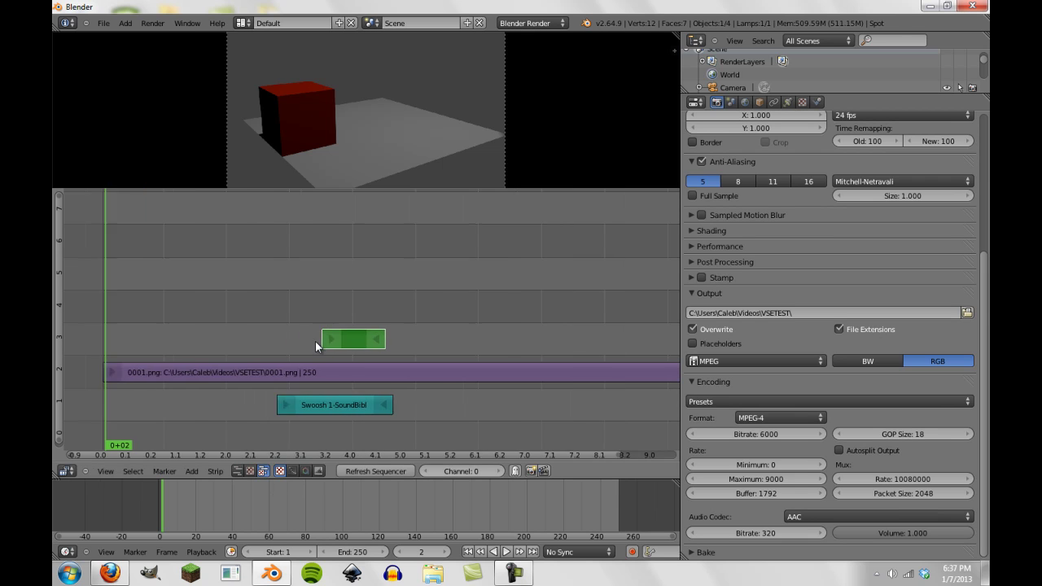
pyautogui.press('n')
pyautogui.scroll(-5, 607, 311)
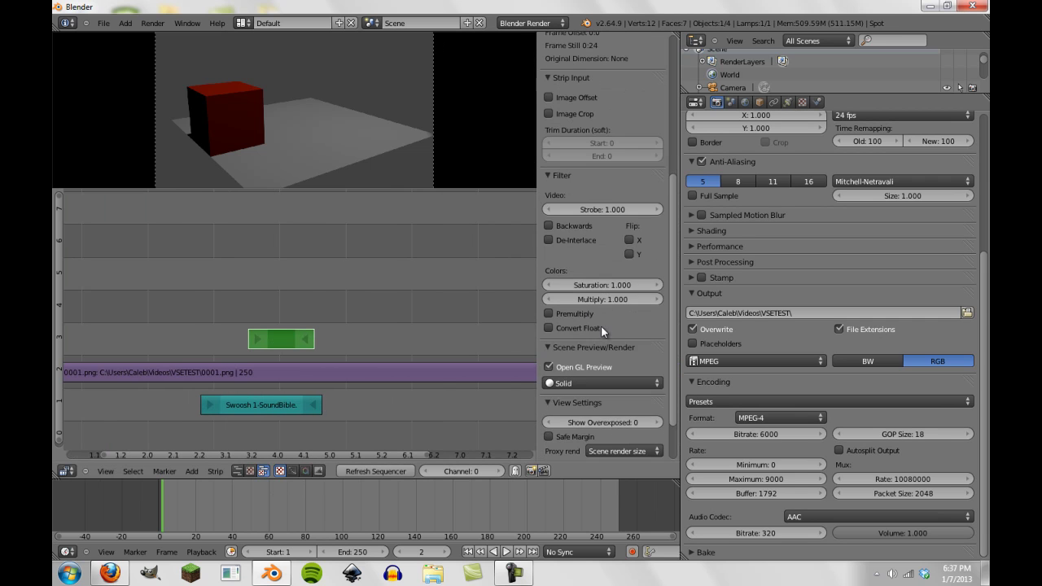
pyautogui.press('x')
pyautogui.click(273, 344)
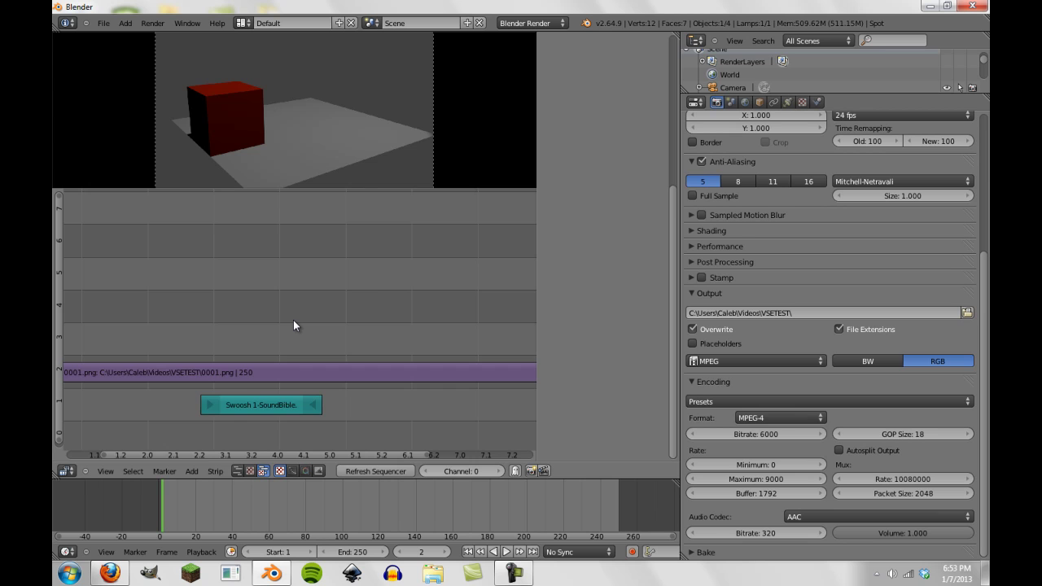
# Frame all strips in the sequencer with Home and zoom the view out.
pyautogui.press('Home')
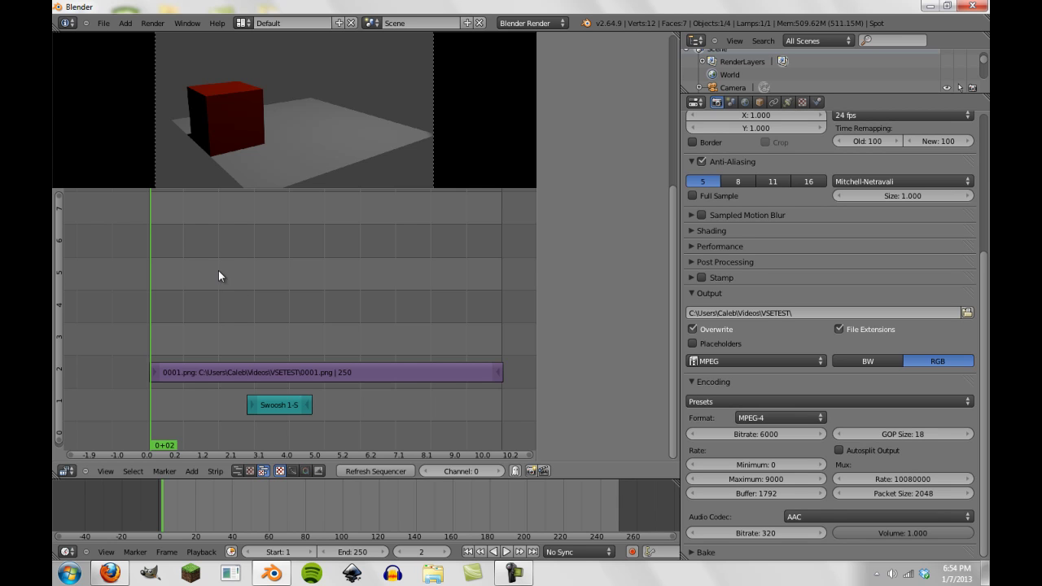
pyautogui.press('Home')
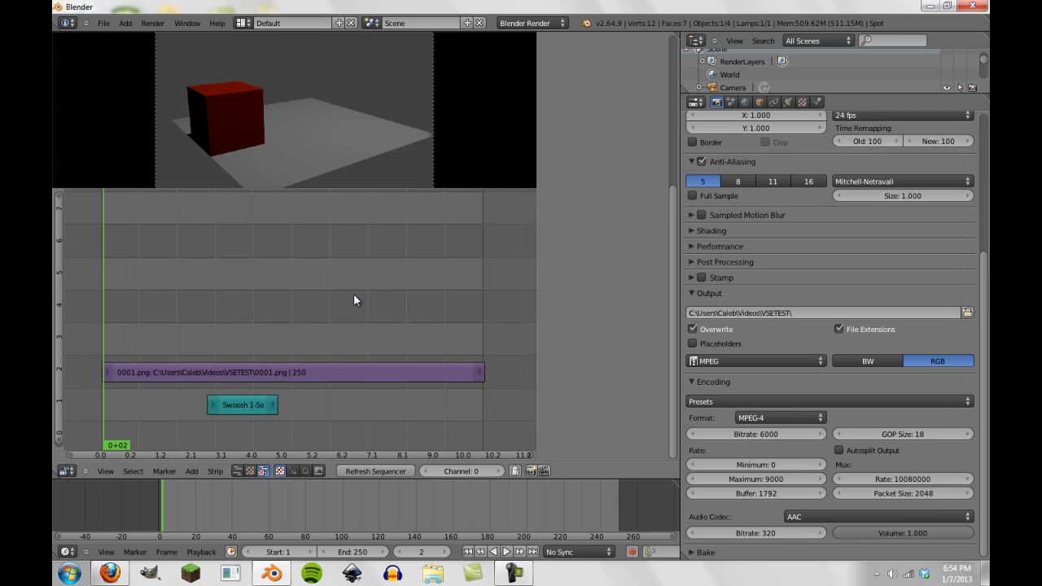
pyautogui.scroll(-4, 253, 312)
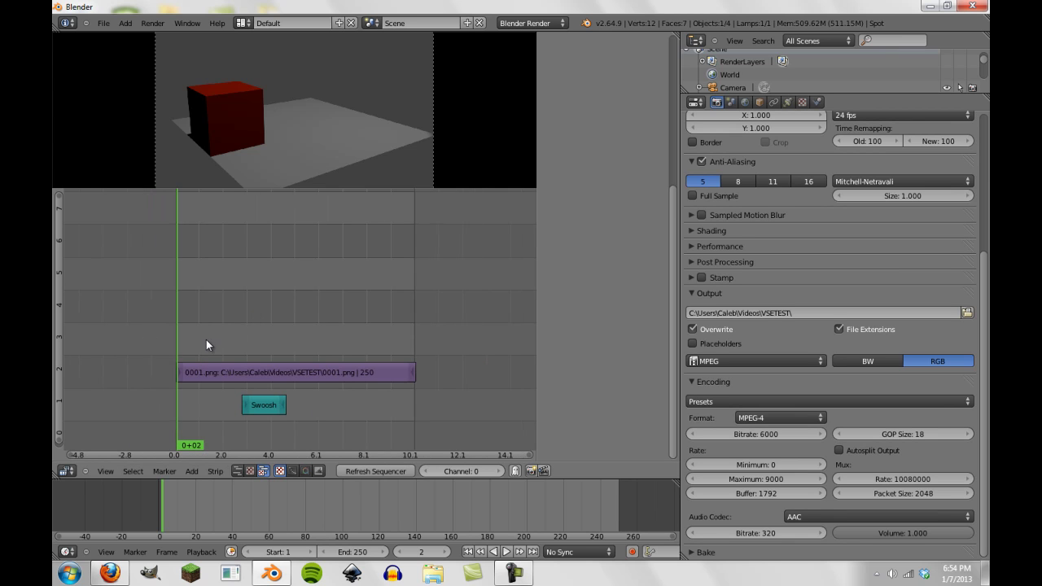
# Add all 250 cube PNGs as an image strip on channel 3 at frame 1, then preview.
pyautogui.hotkey('shift', 'a')
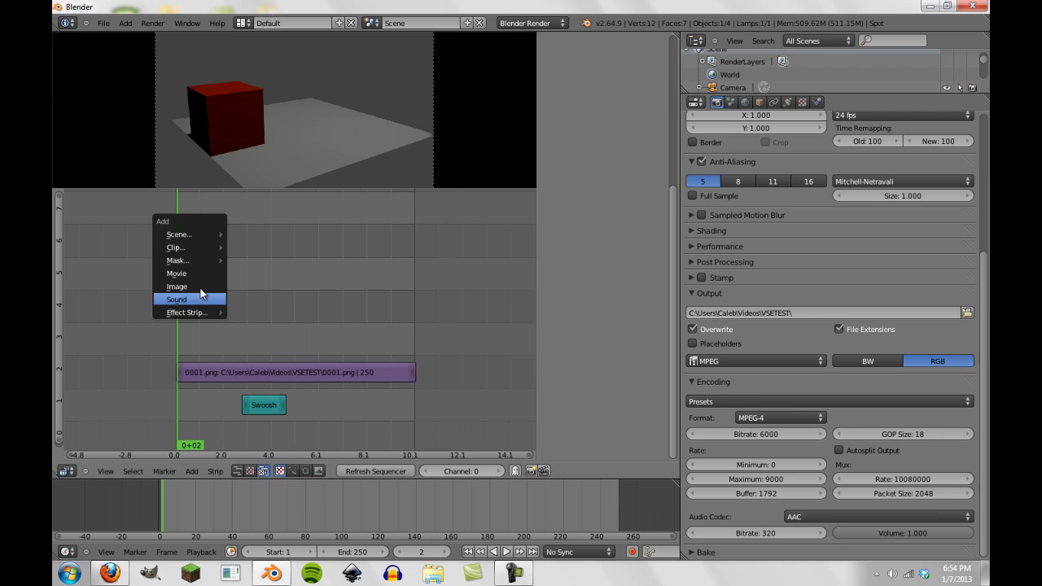
pyautogui.click(201, 286)
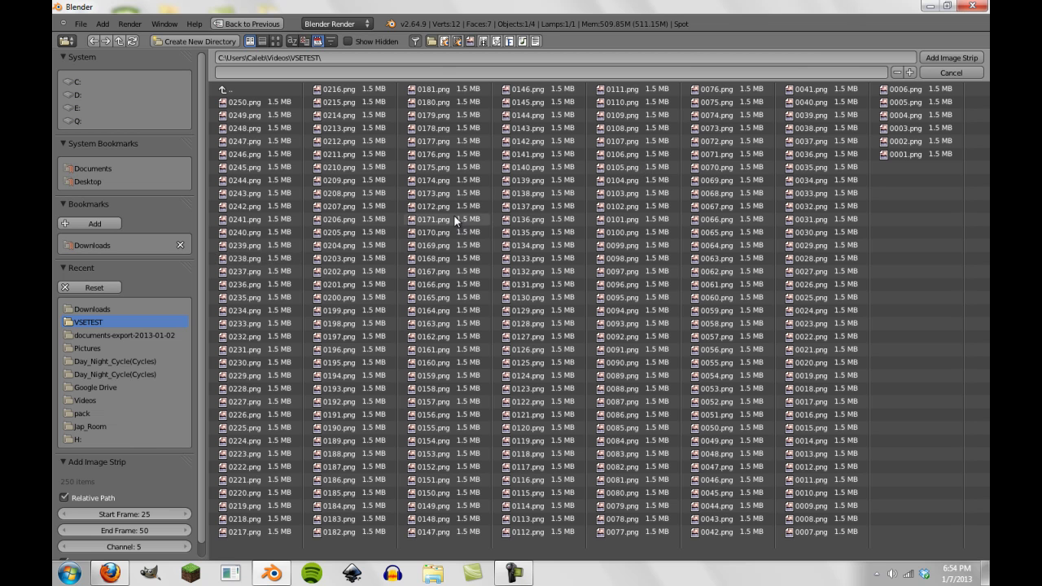
pyautogui.press('a')
pyautogui.click(961, 56)
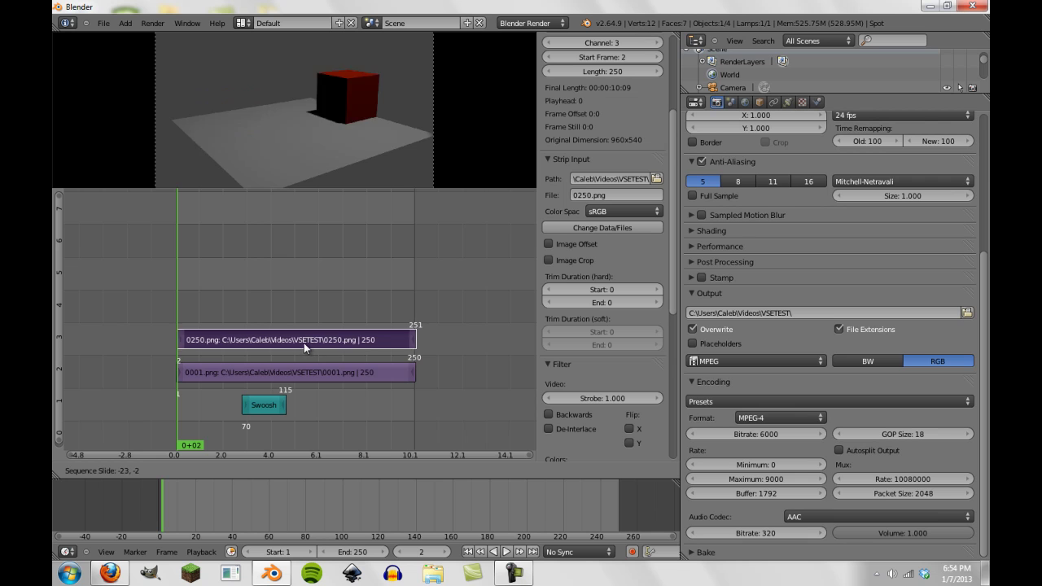
pyautogui.click(304, 340)
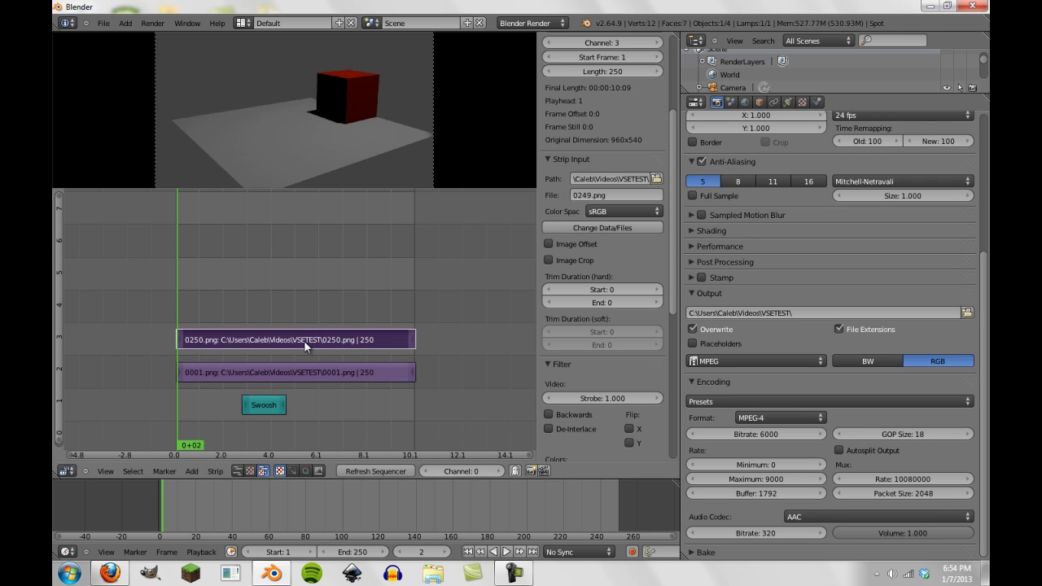
pyautogui.hotkey('alt', 'a')
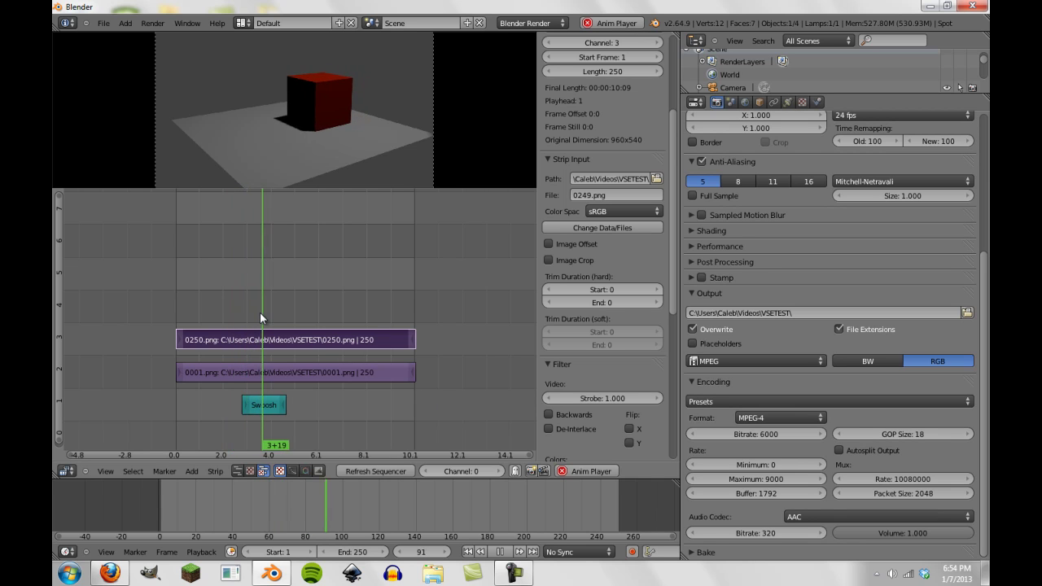
pyautogui.press('Escape')
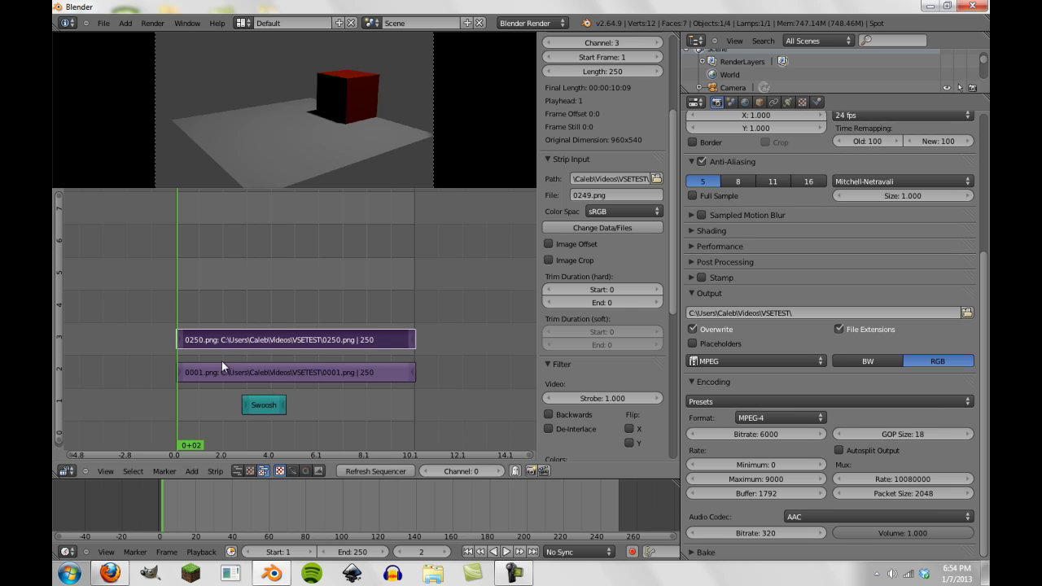
# With the 0250.png strip selected, add a Wipe effect strip and preview the transition.
pyautogui.rightClick(243, 338)
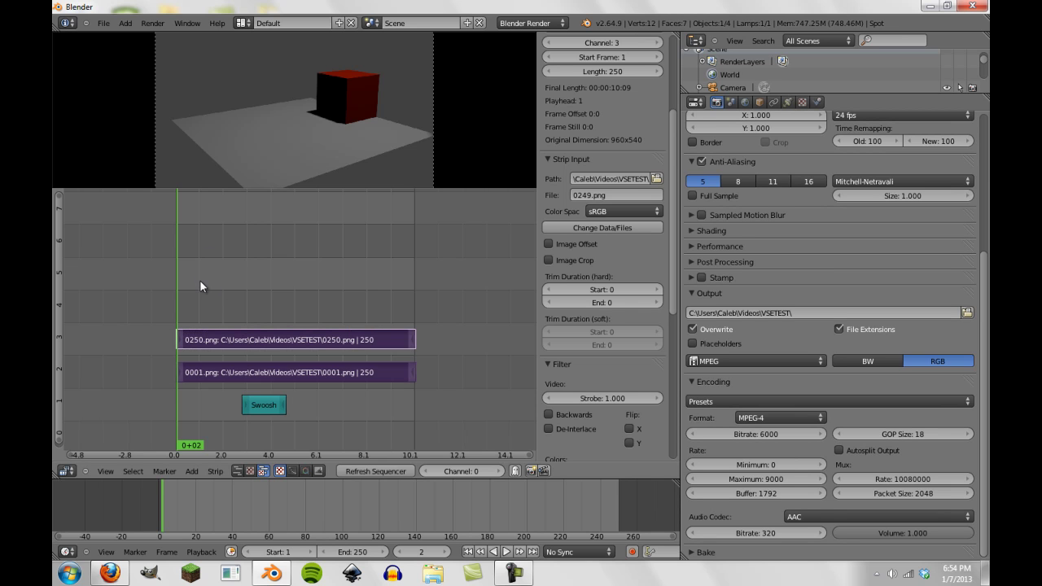
pyautogui.hotkey('shift', 'a')
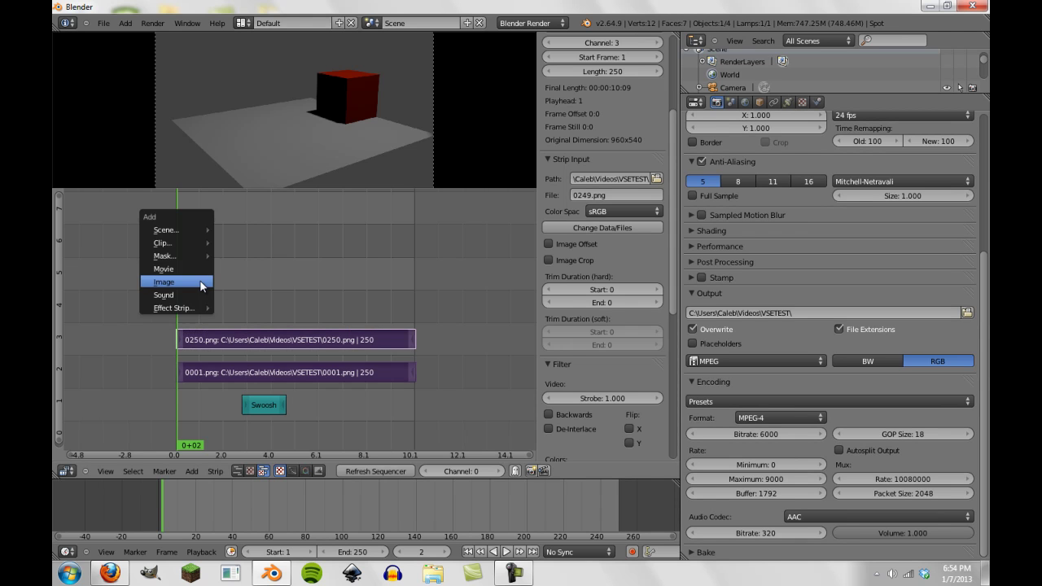
pyautogui.moveTo(201, 307)
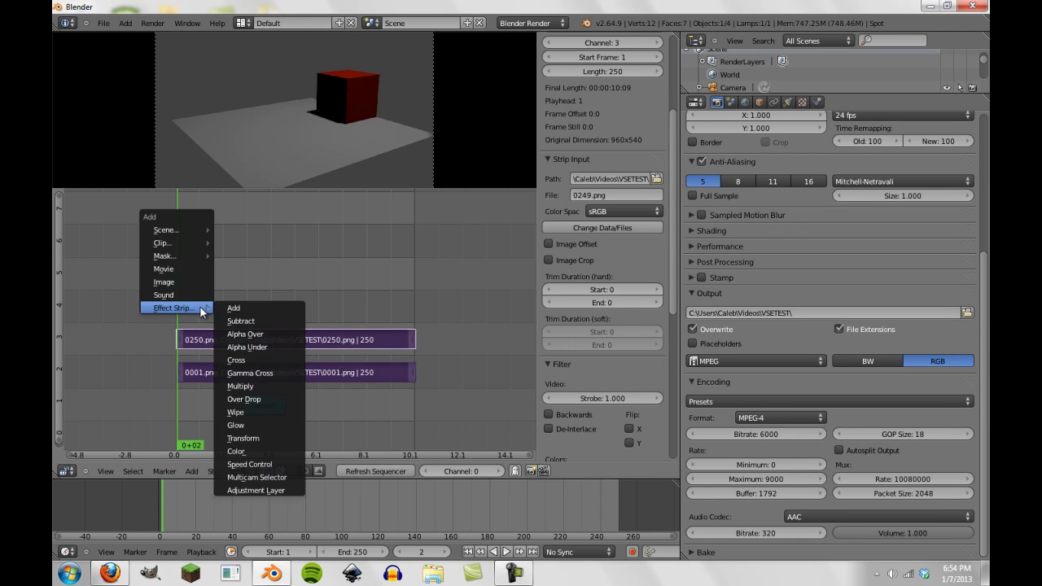
pyautogui.click(242, 412)
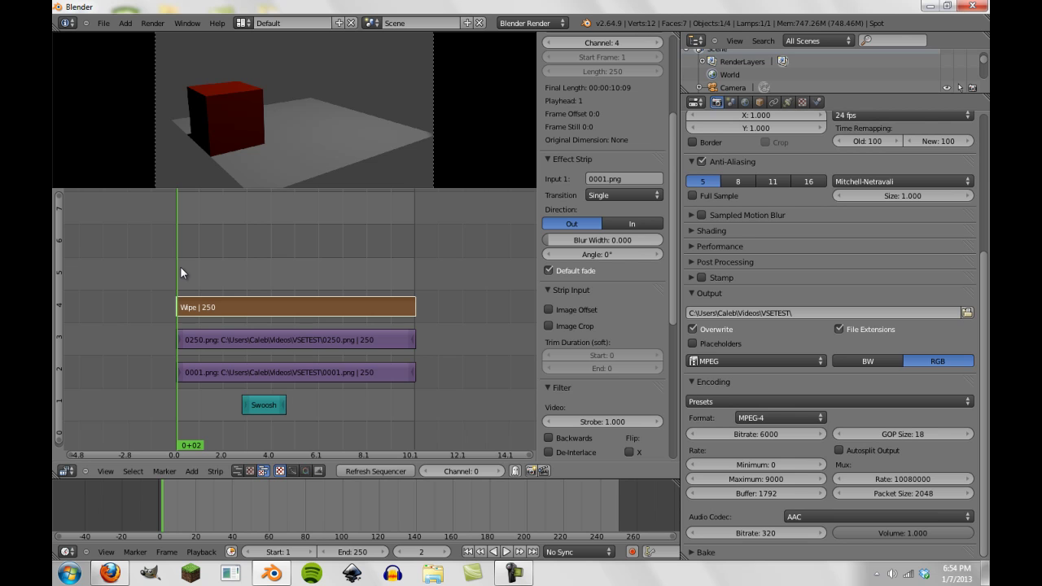
pyautogui.hotkey('alt', 'a')
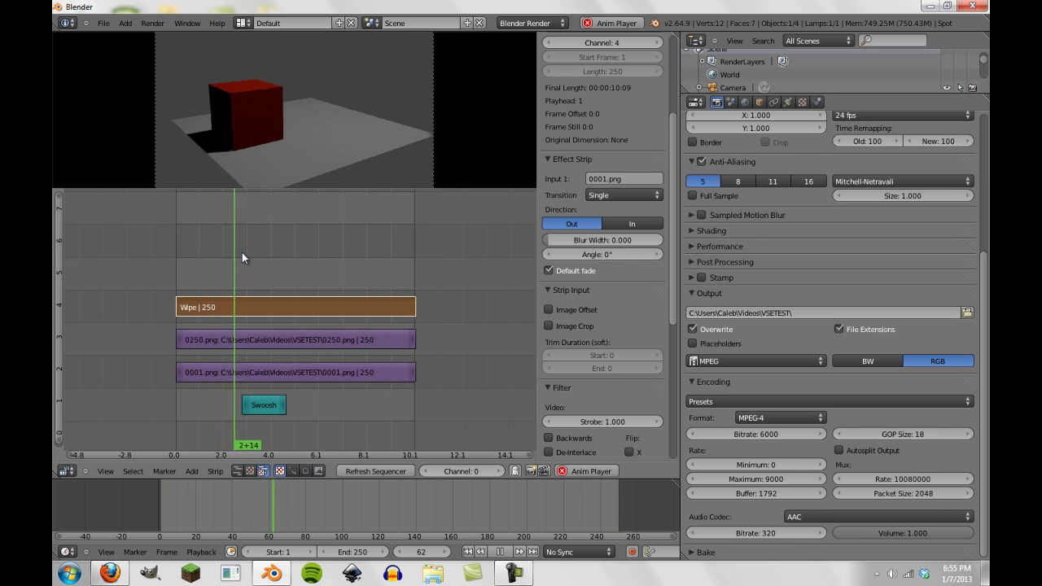
pyautogui.press('Escape')
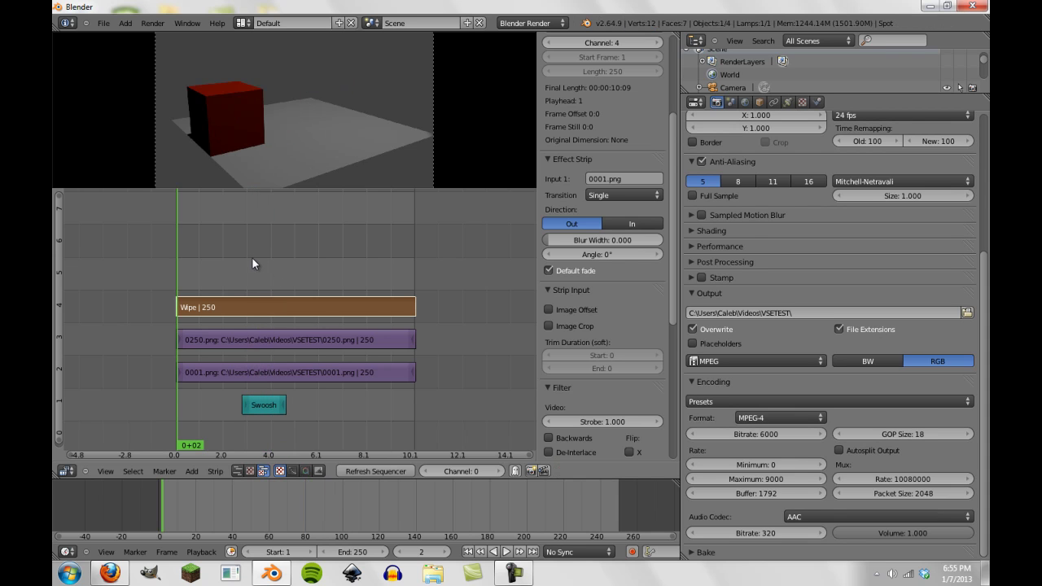
pyautogui.rightClick(212, 338)
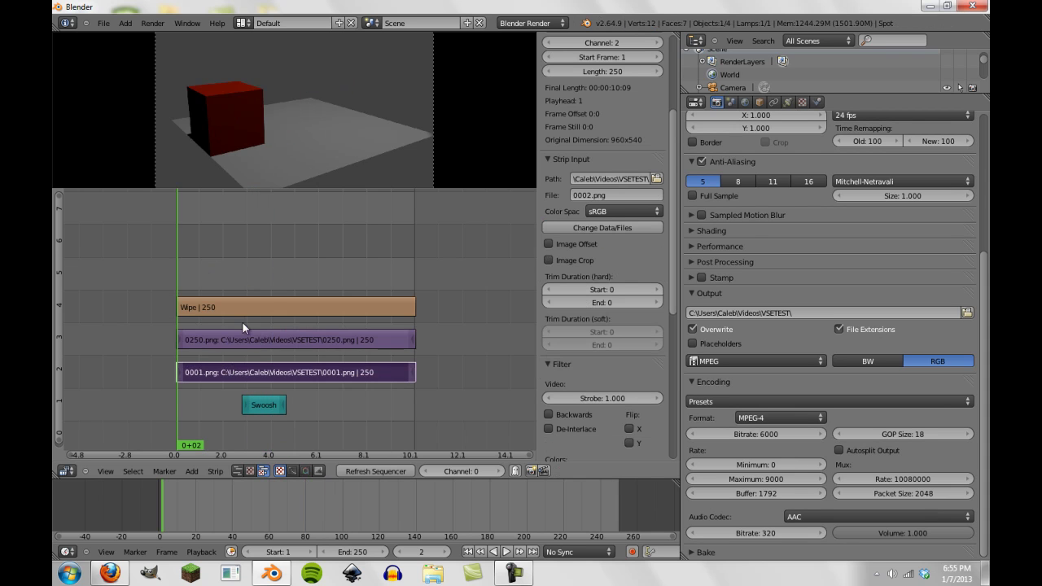
pyautogui.hotkey('shift', 'a')
pyautogui.moveTo(233, 253)
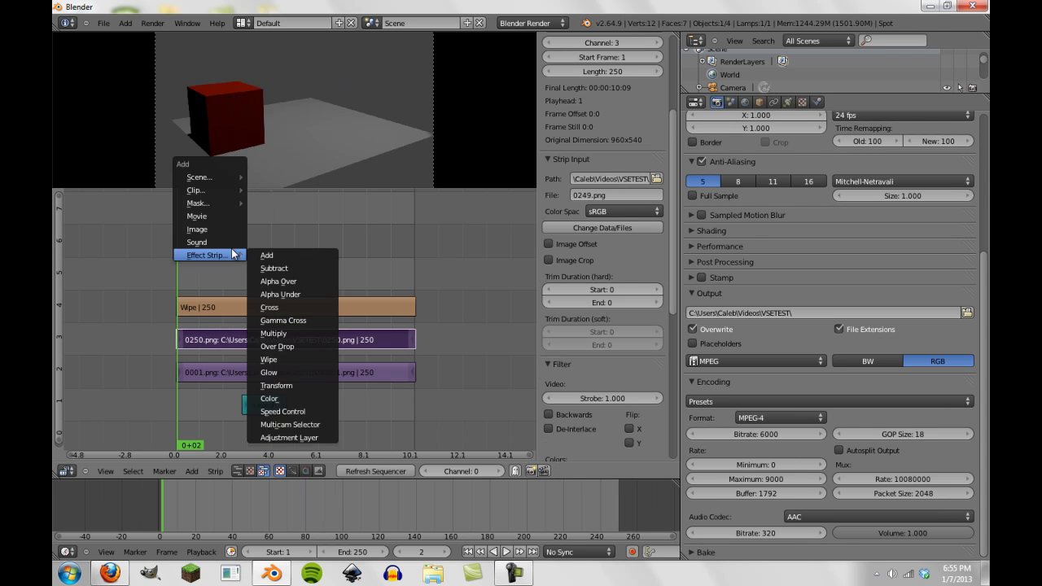
pyautogui.click(286, 372)
pyautogui.hotkey('alt', 'a')
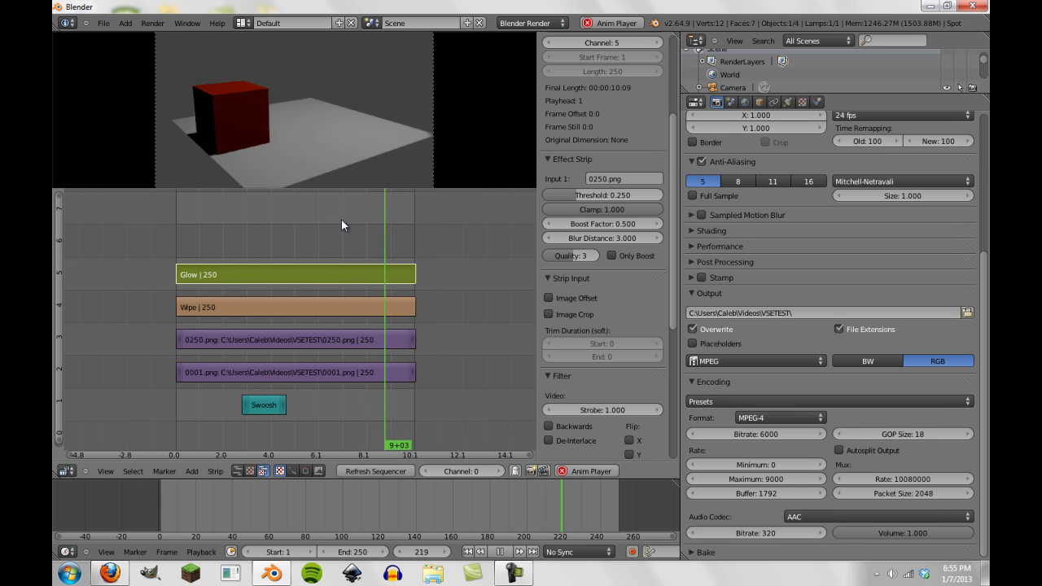
pyautogui.hotkey('alt', 'a')
pyautogui.press('x')
pyautogui.click(334, 254)
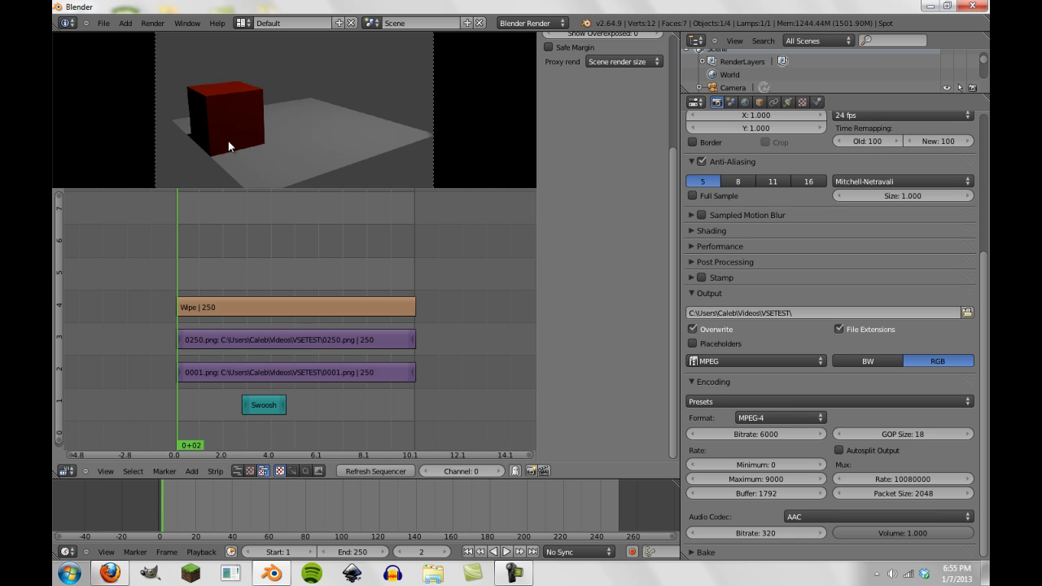
# Scrub through frames 148 and 207, then render the full animation.
pyautogui.scroll(-1, 300, 139)
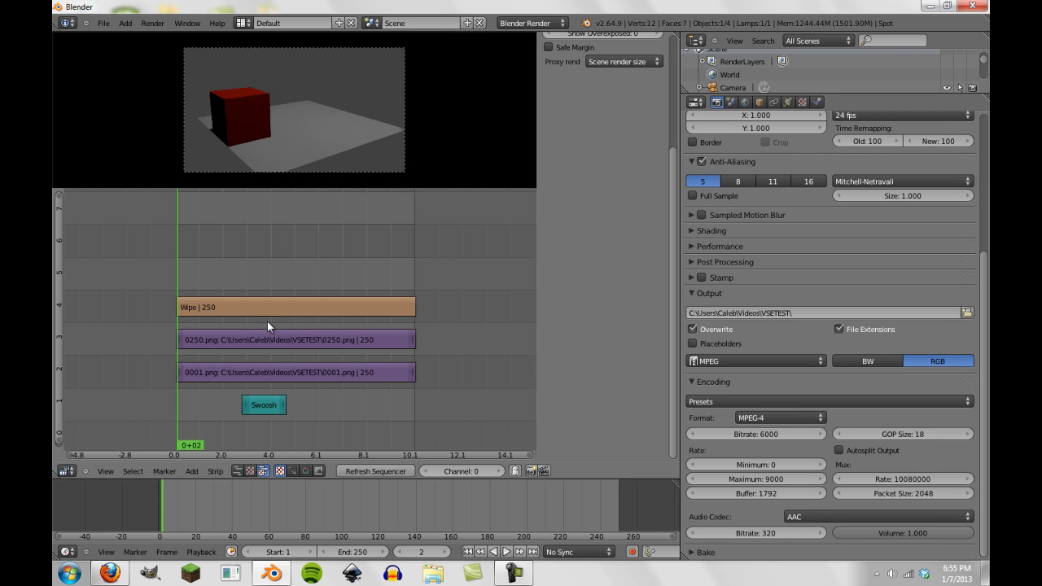
pyautogui.moveTo(178, 284); pyautogui.dragTo(316, 292)
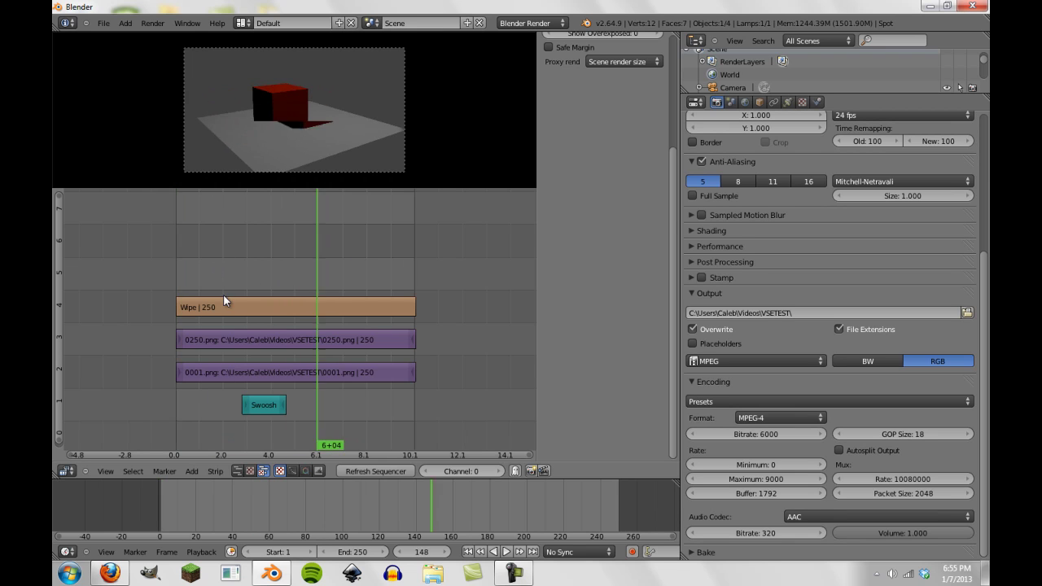
pyautogui.moveTo(223, 294); pyautogui.dragTo(373, 301)
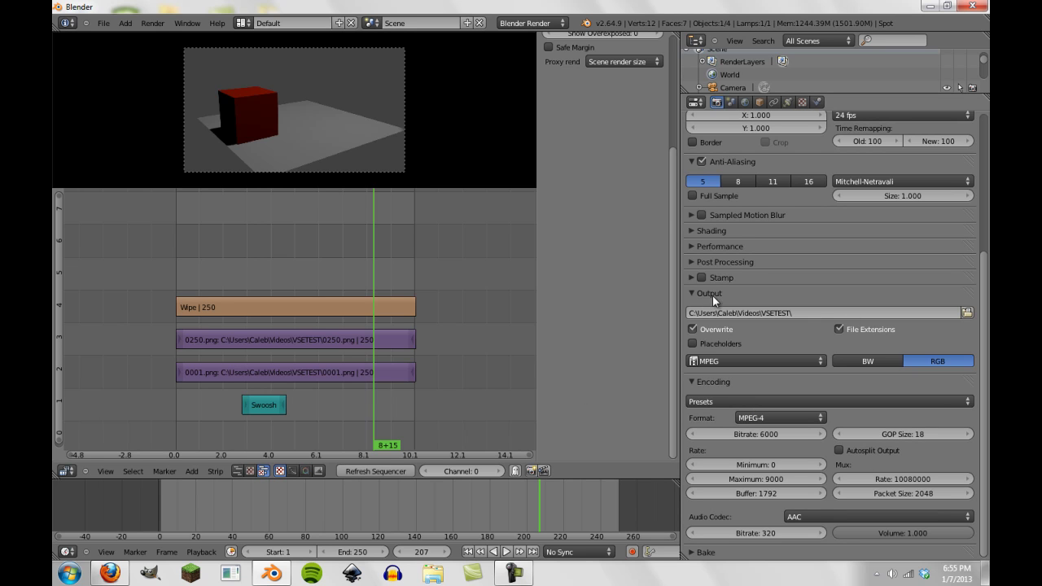
pyautogui.click(162, 26)
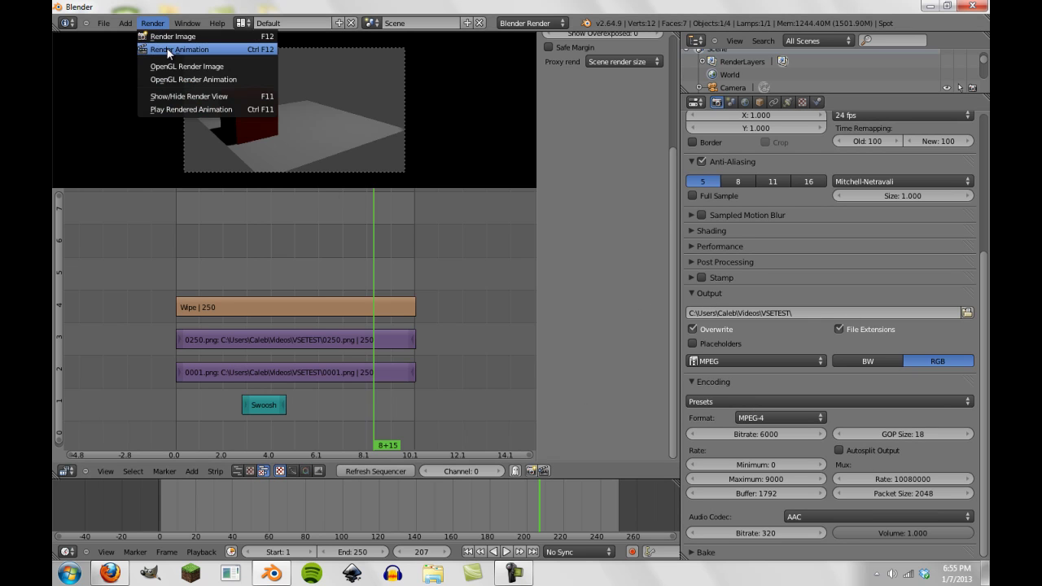
pyautogui.click(166, 49)
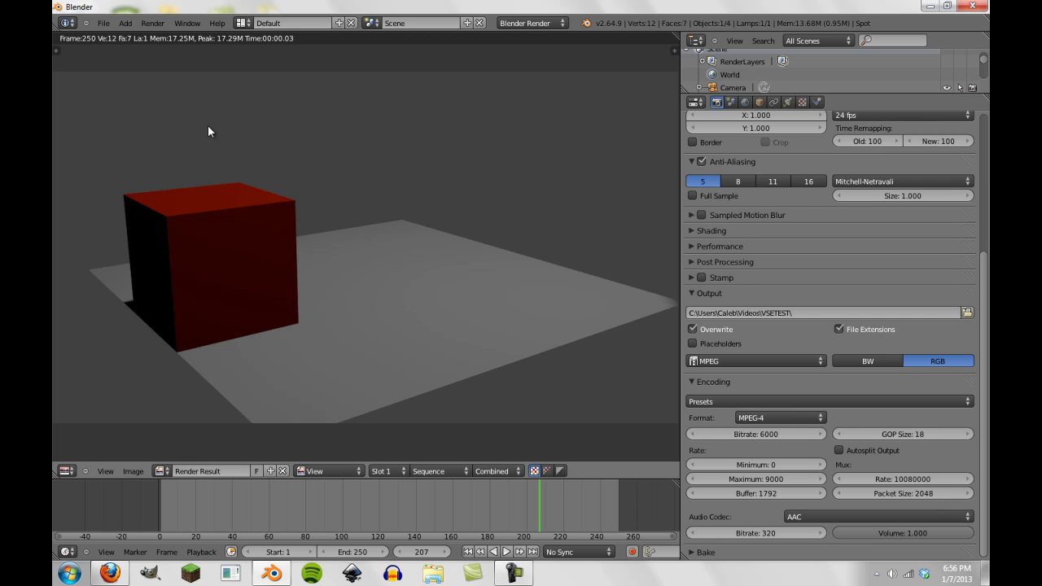
# Browse in Explorer to My Videos > VSETEST and select the rendered 0001-0250.mp4 file.
pyautogui.click(433, 573)
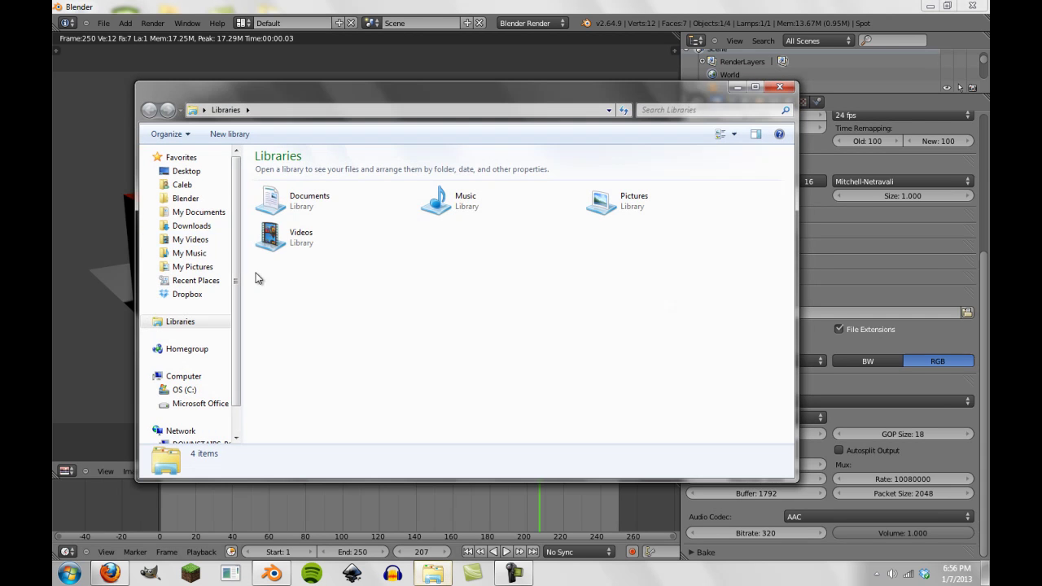
pyautogui.click(194, 227)
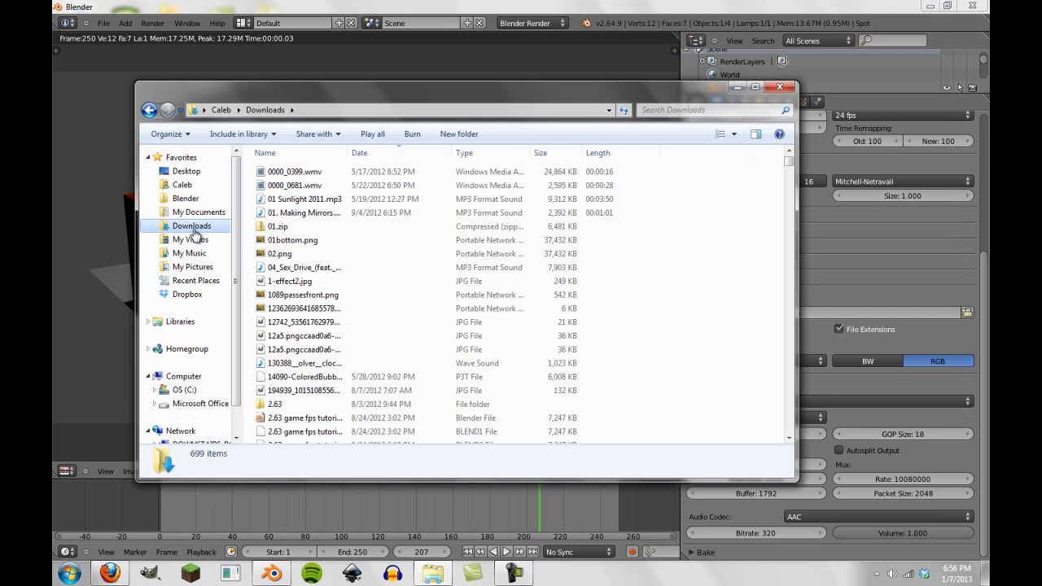
pyautogui.click(191, 239)
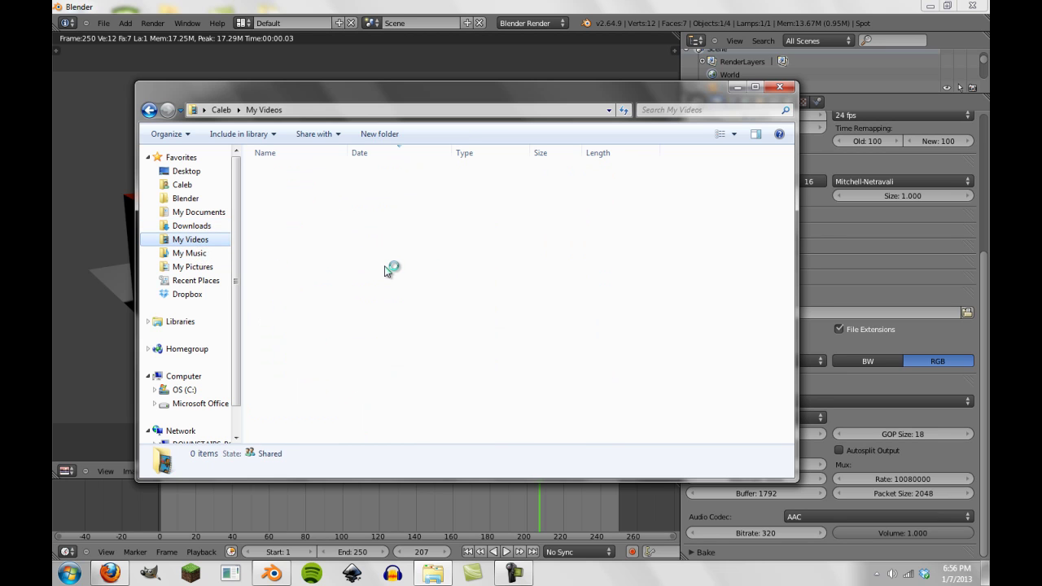
pyautogui.doubleClick(294, 184)
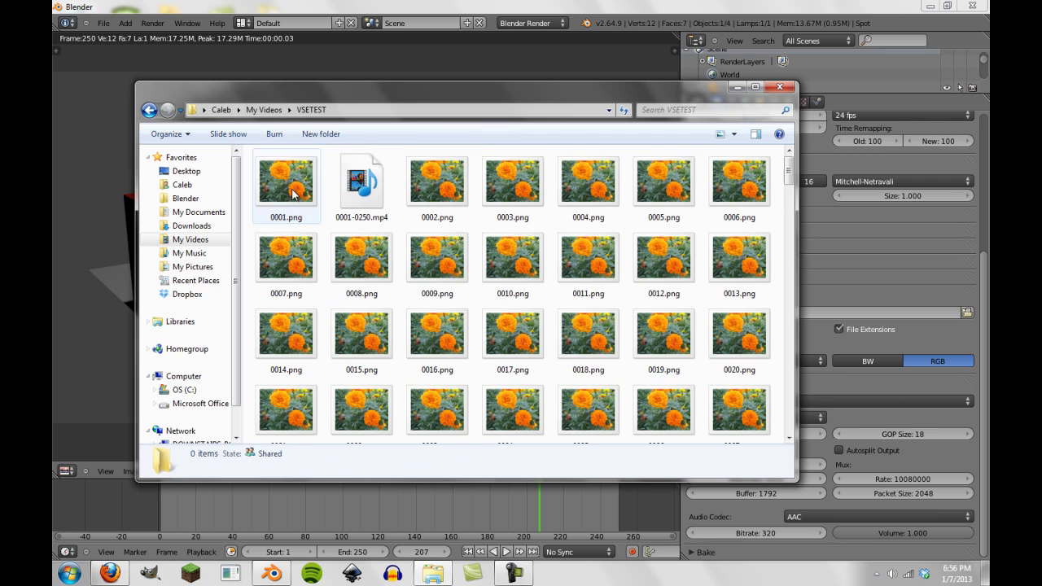
pyautogui.click(352, 193)
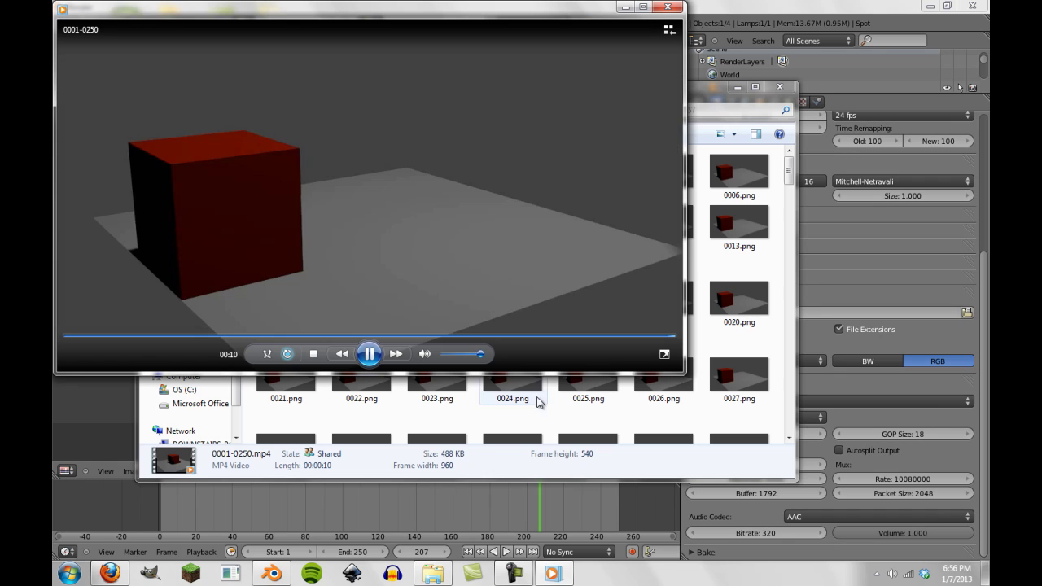
# Close Windows Media Player after the 10-second red cube video finishes at 00:10.
pyautogui.click(670, 6)
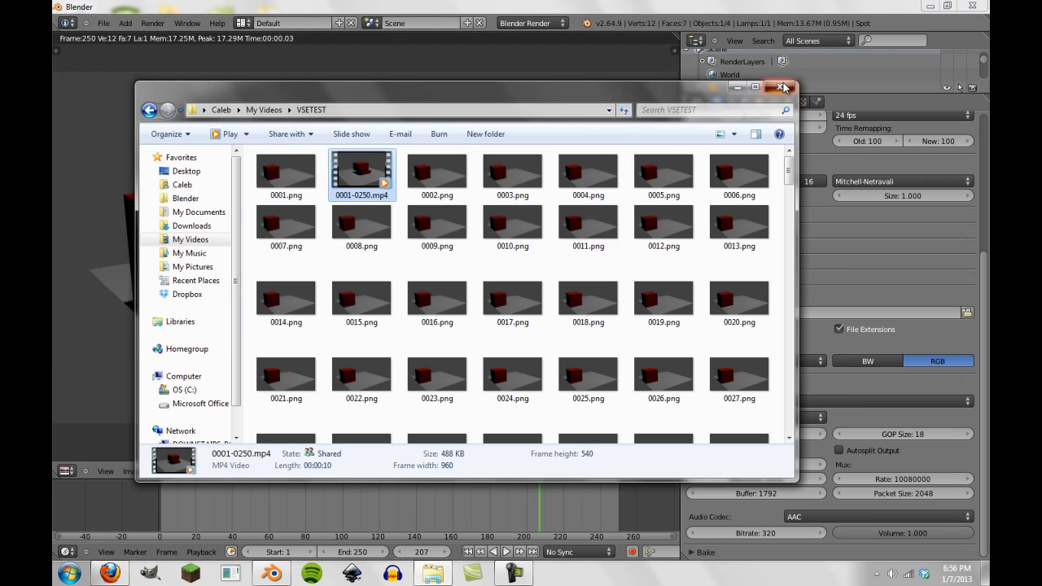
# Return to Blender and zoom the Image Editor on the final red cube render.
pyautogui.click(659, 38)
pyautogui.scroll(-4, 364, 304)
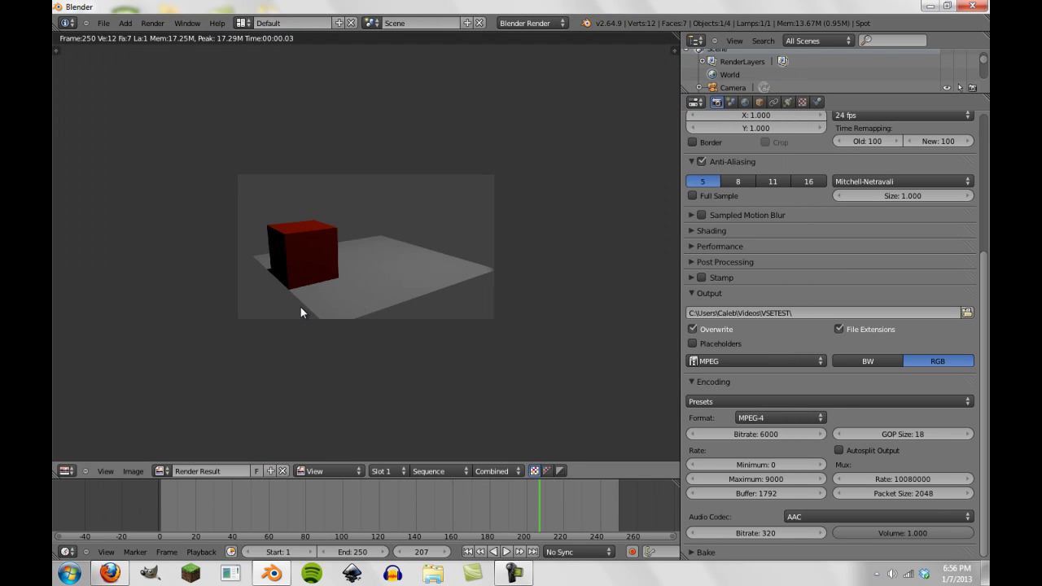
pyautogui.scroll(3, 300, 308)
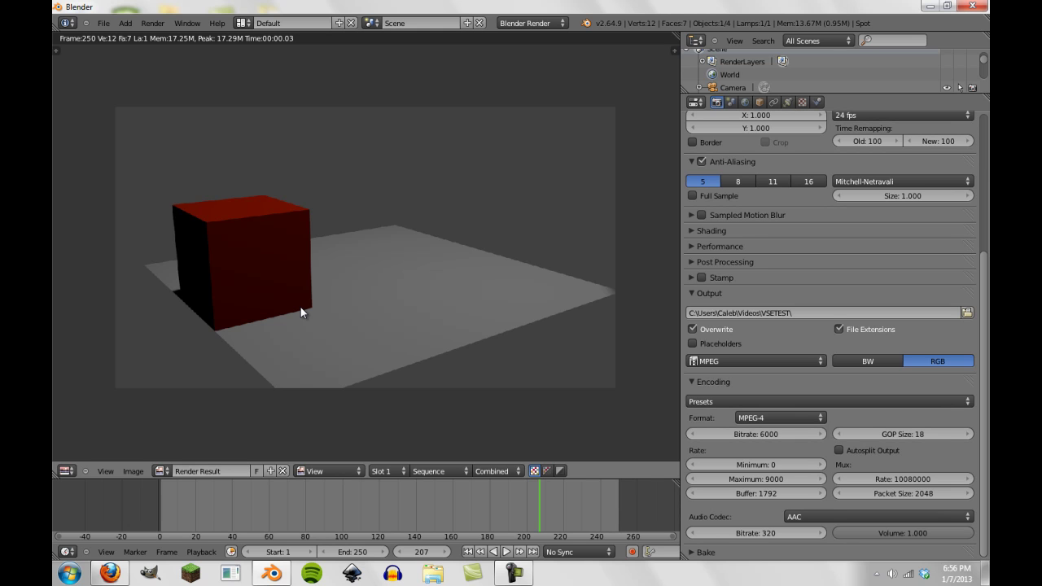
pyautogui.scroll(1, 300, 307)
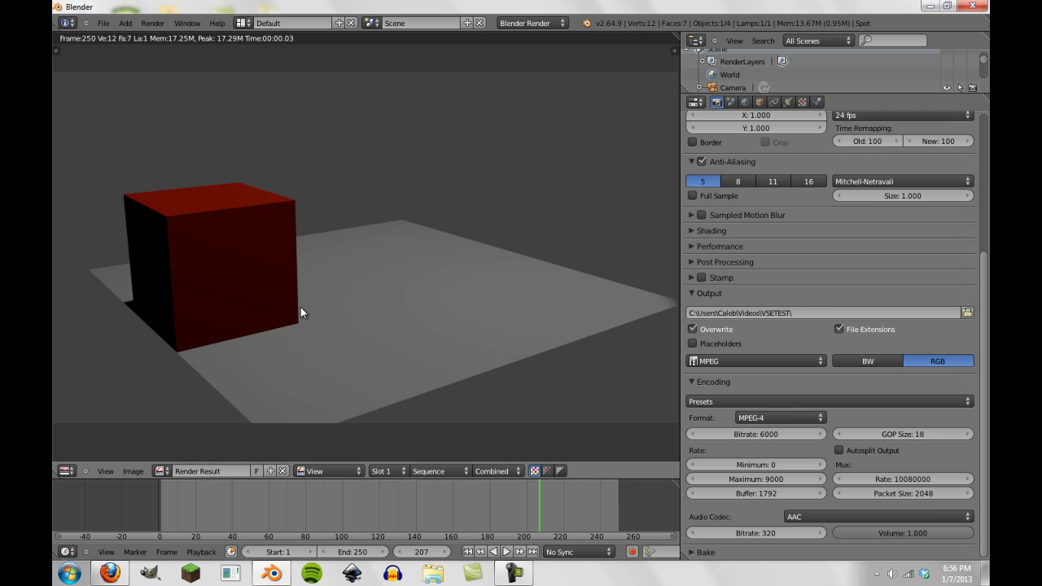